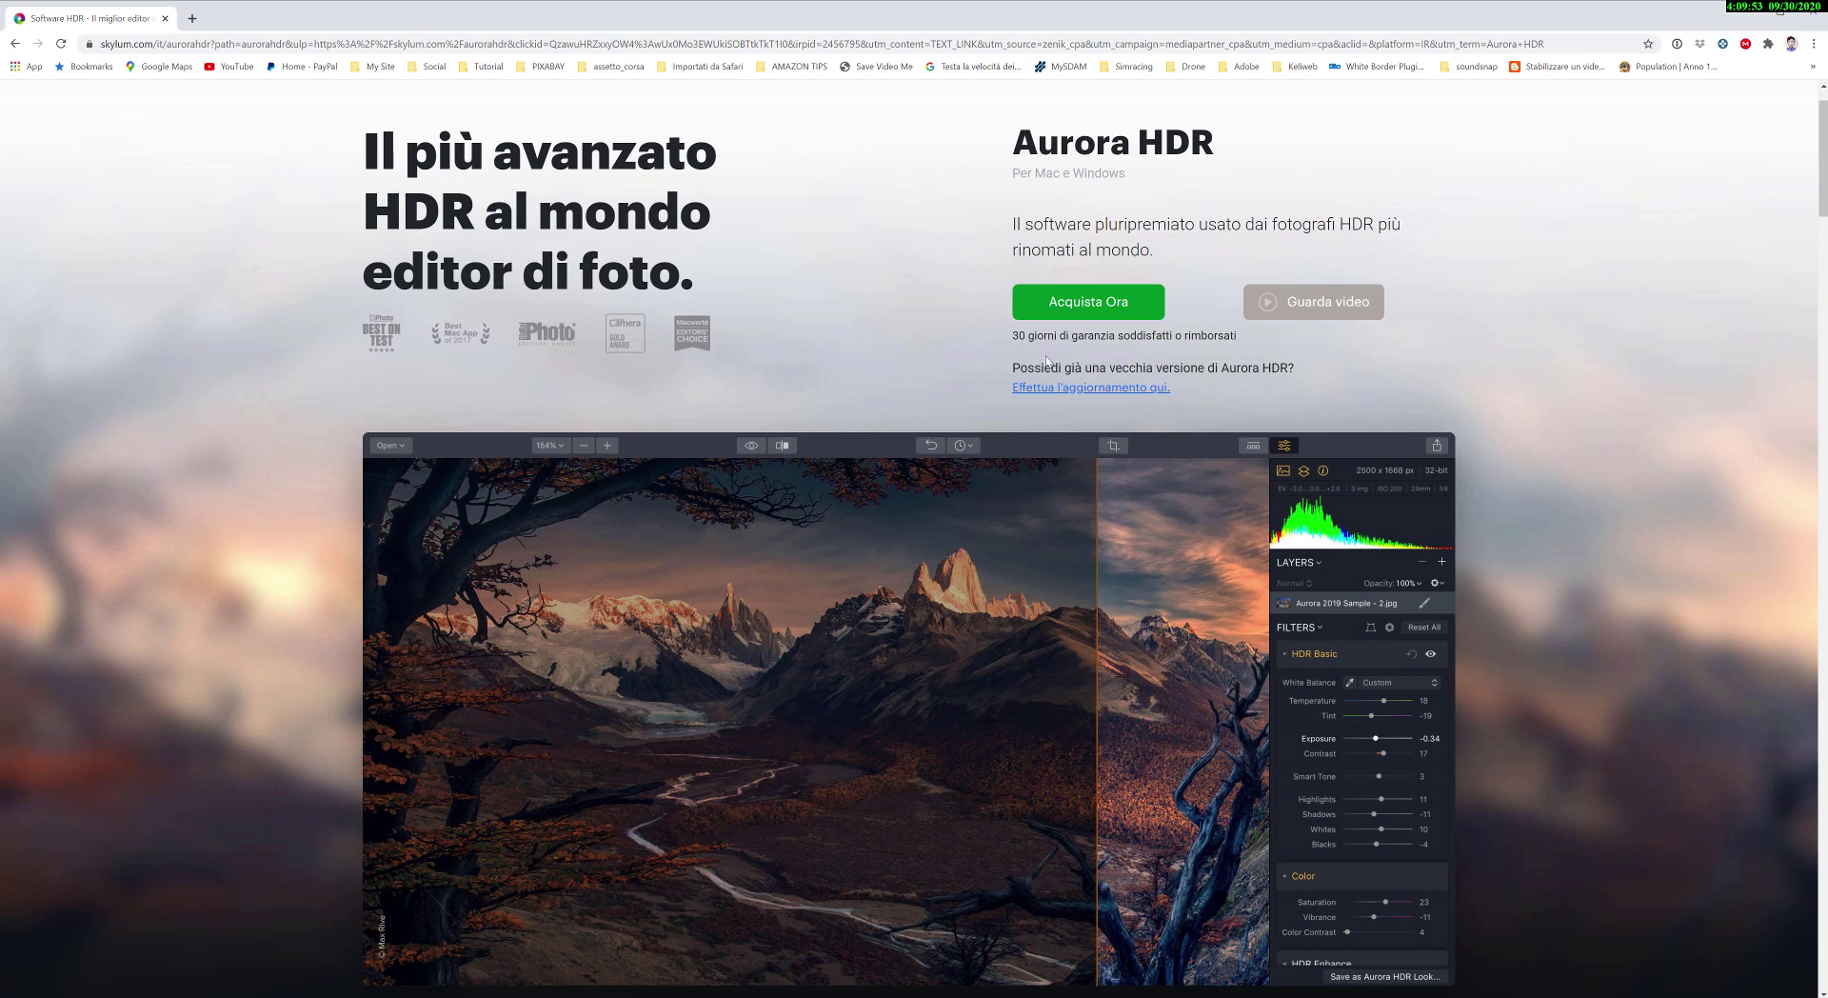
Highlight the 30-day money-back guarantee line, then scroll down through the Aurora HDR product page.
drag(1016, 333, 1303, 339)
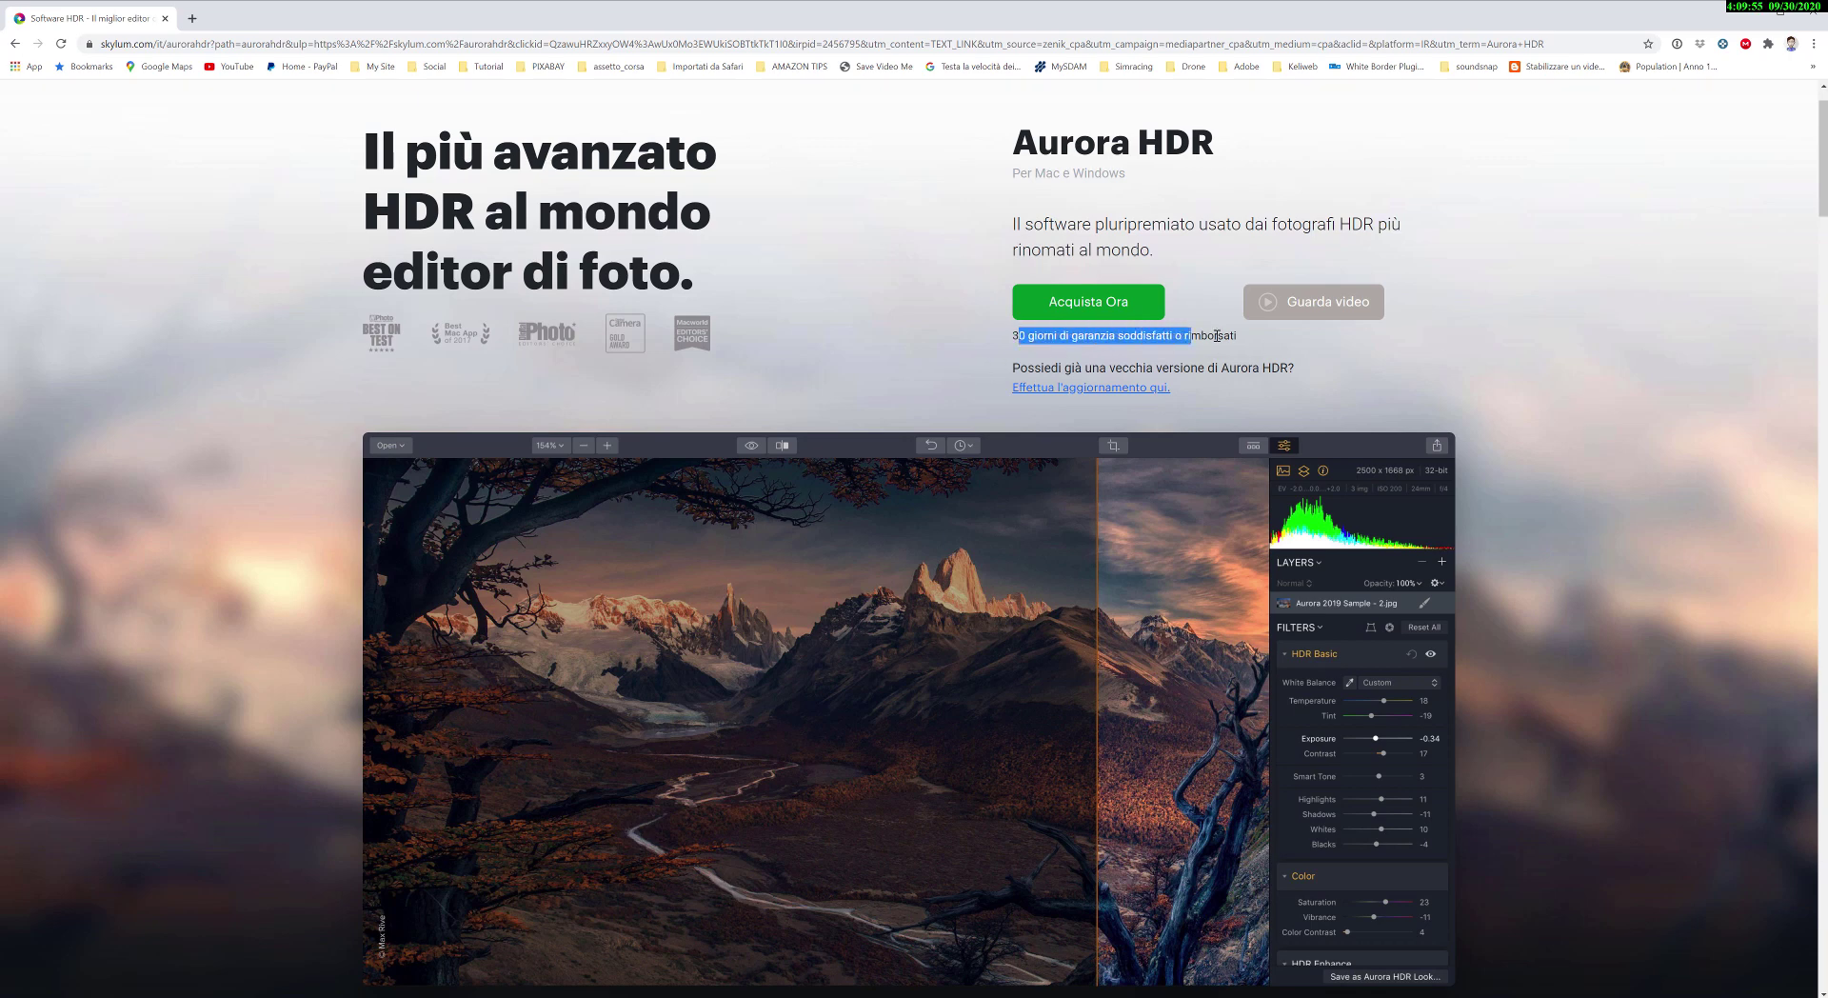
click(1550, 321)
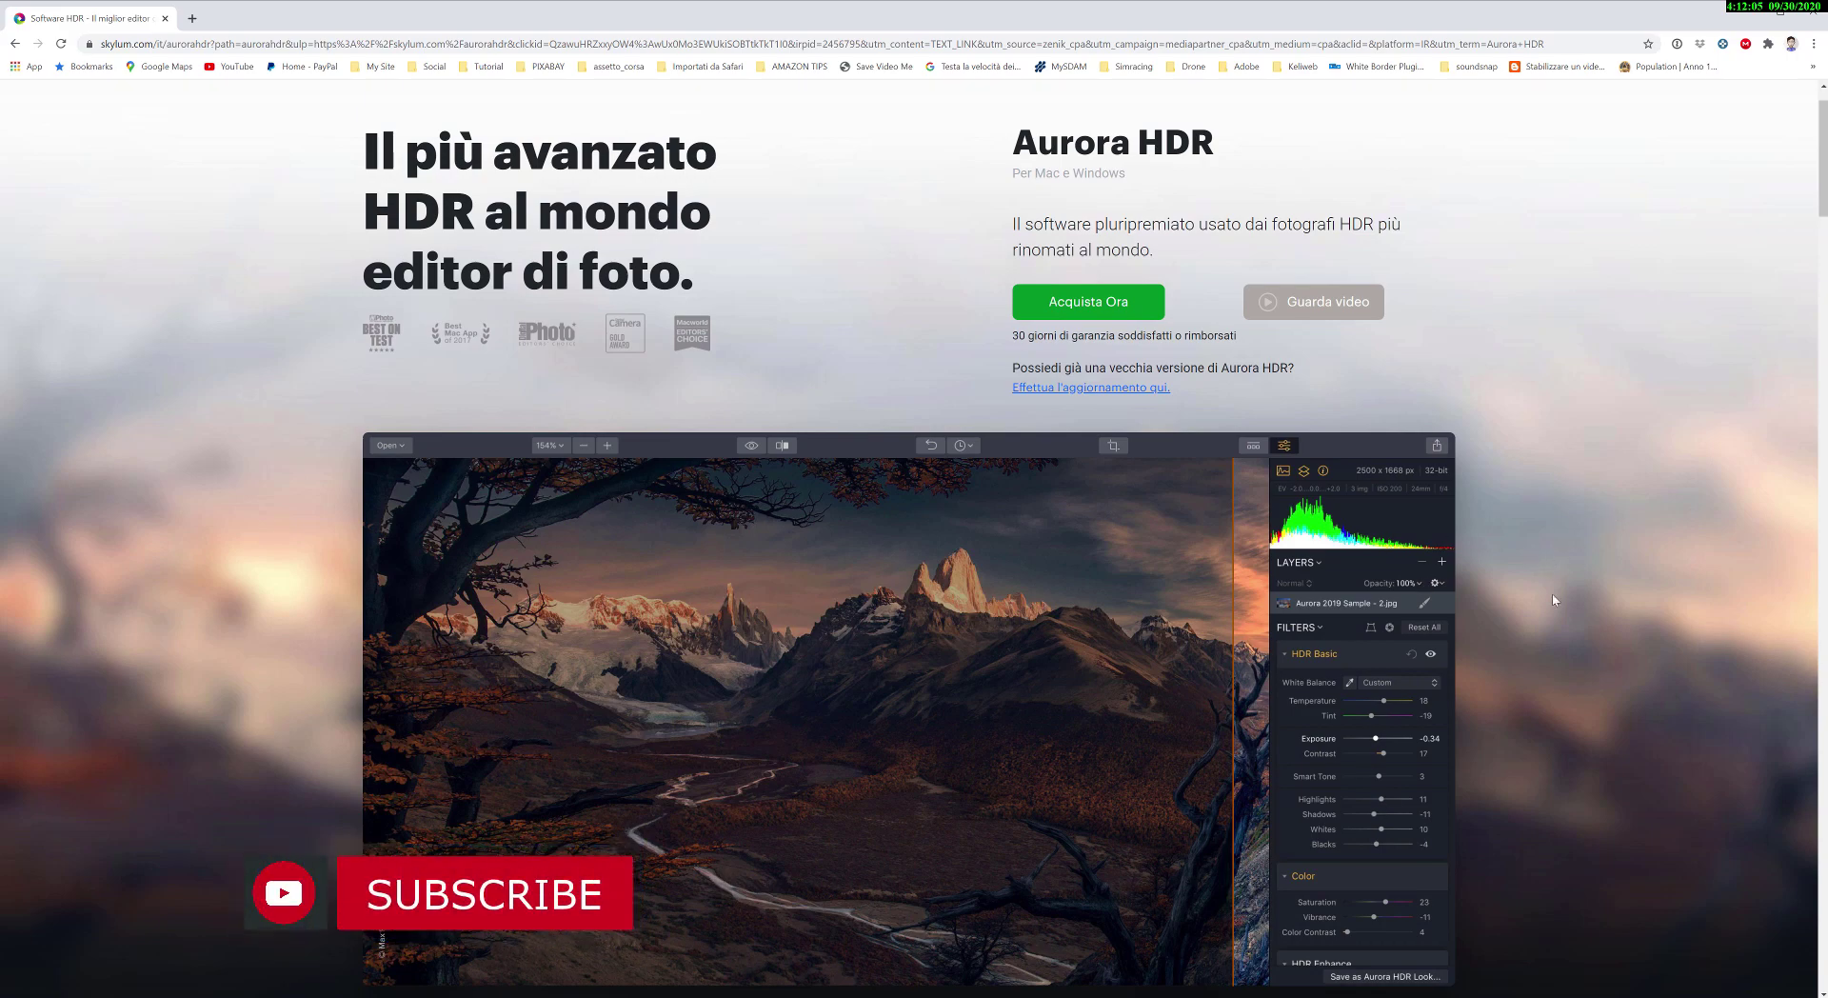
scroll(1567, 646, down, 2)
scroll(1569, 633, down, 6)
scroll(1575, 625, down, 3)
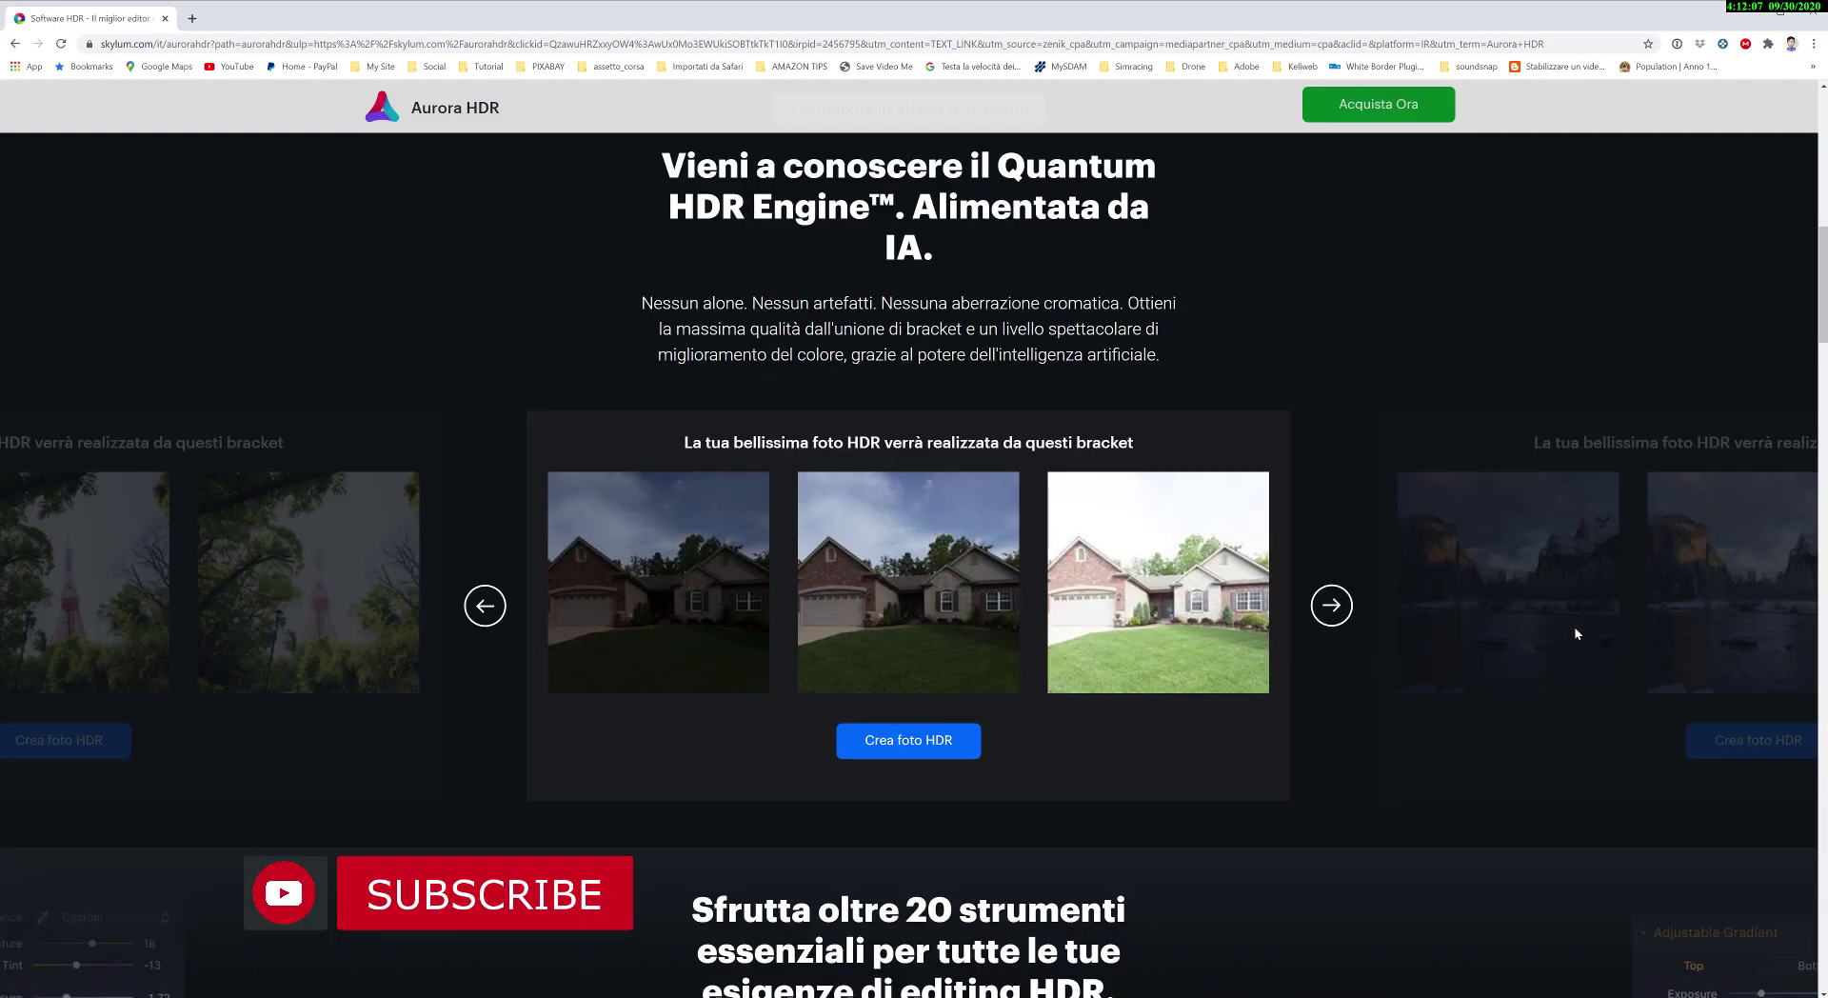
scroll(1574, 626, down, 4)
scroll(1574, 626, down, 3)
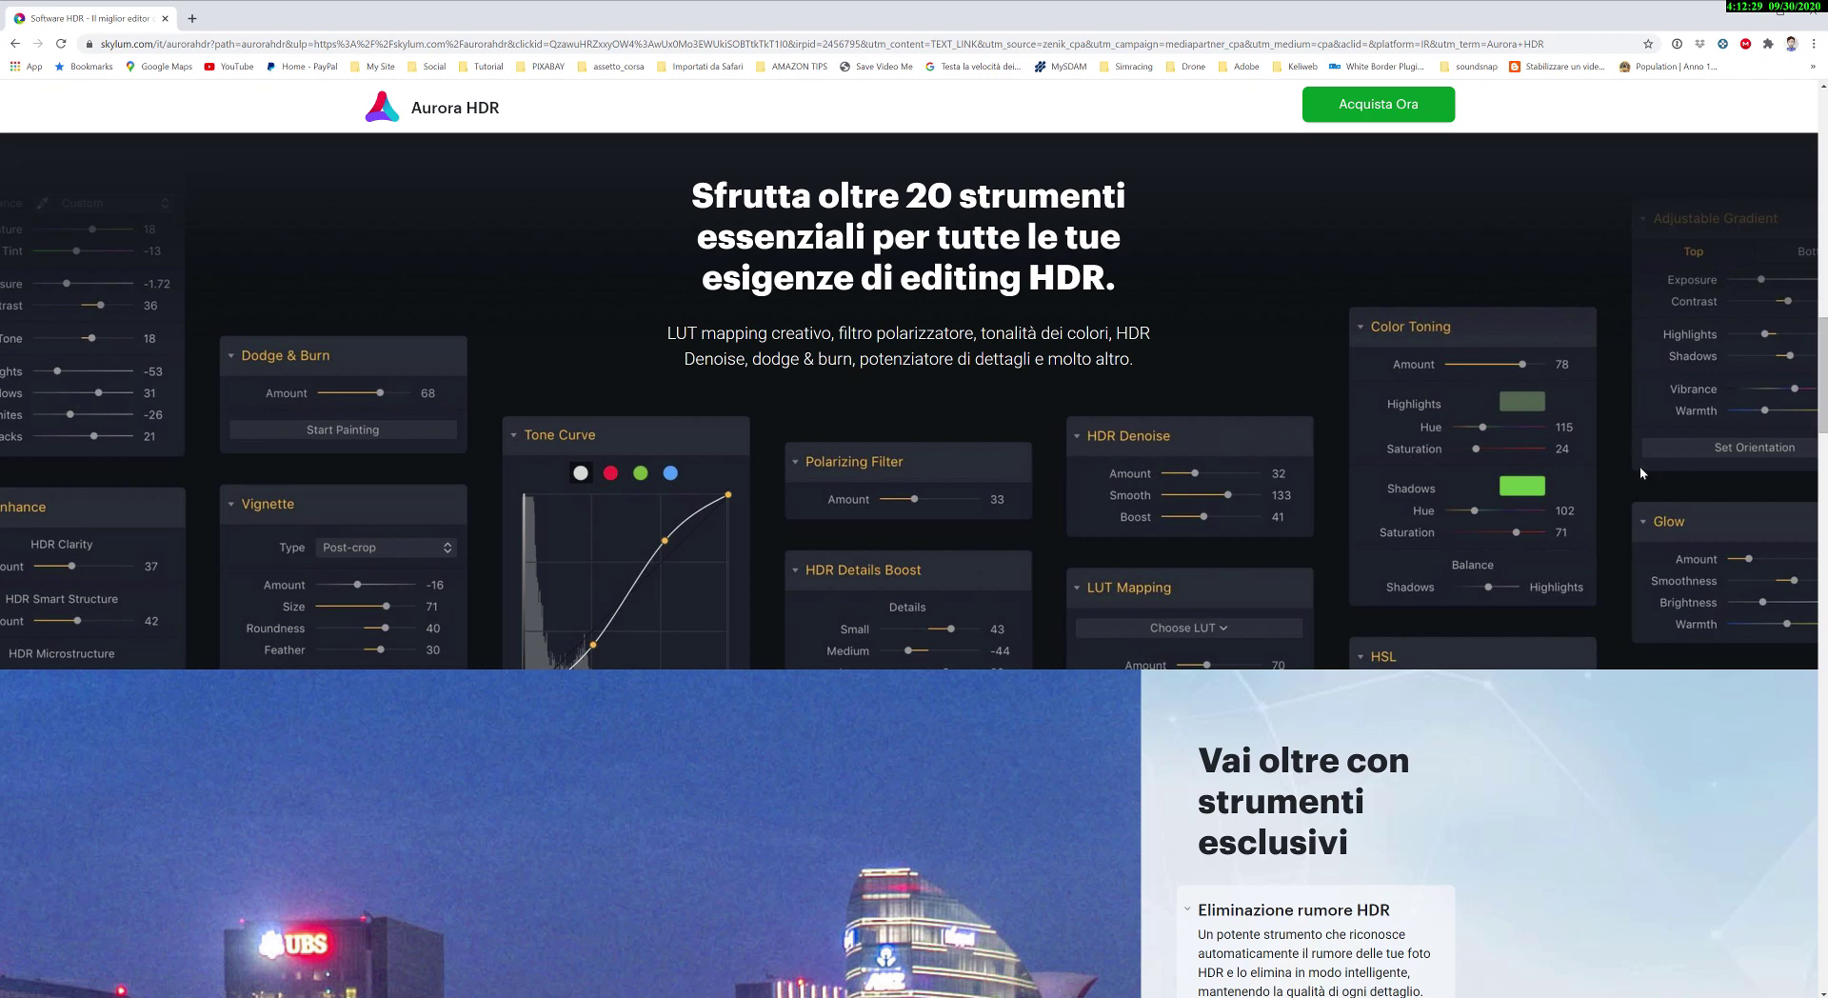
scroll(1638, 461, down, 1)
scroll(1640, 461, down, 2)
scroll(1638, 461, down, 3)
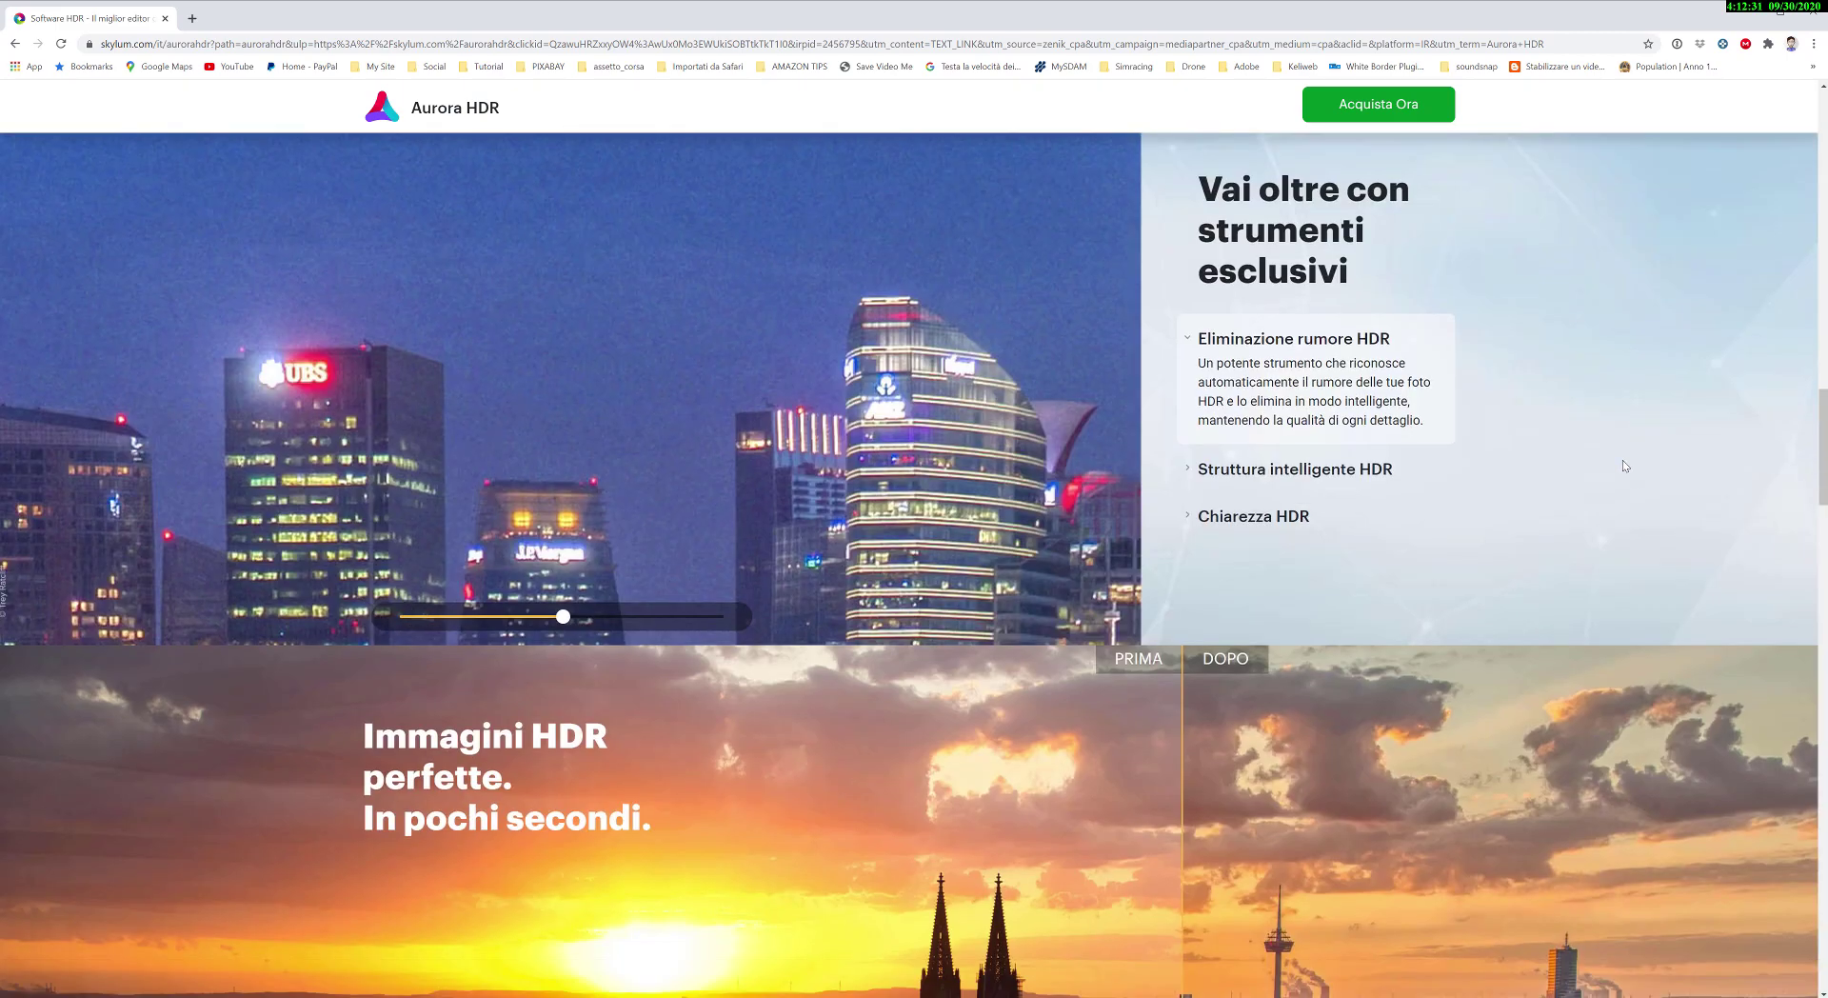
scroll(1625, 465, down, 5)
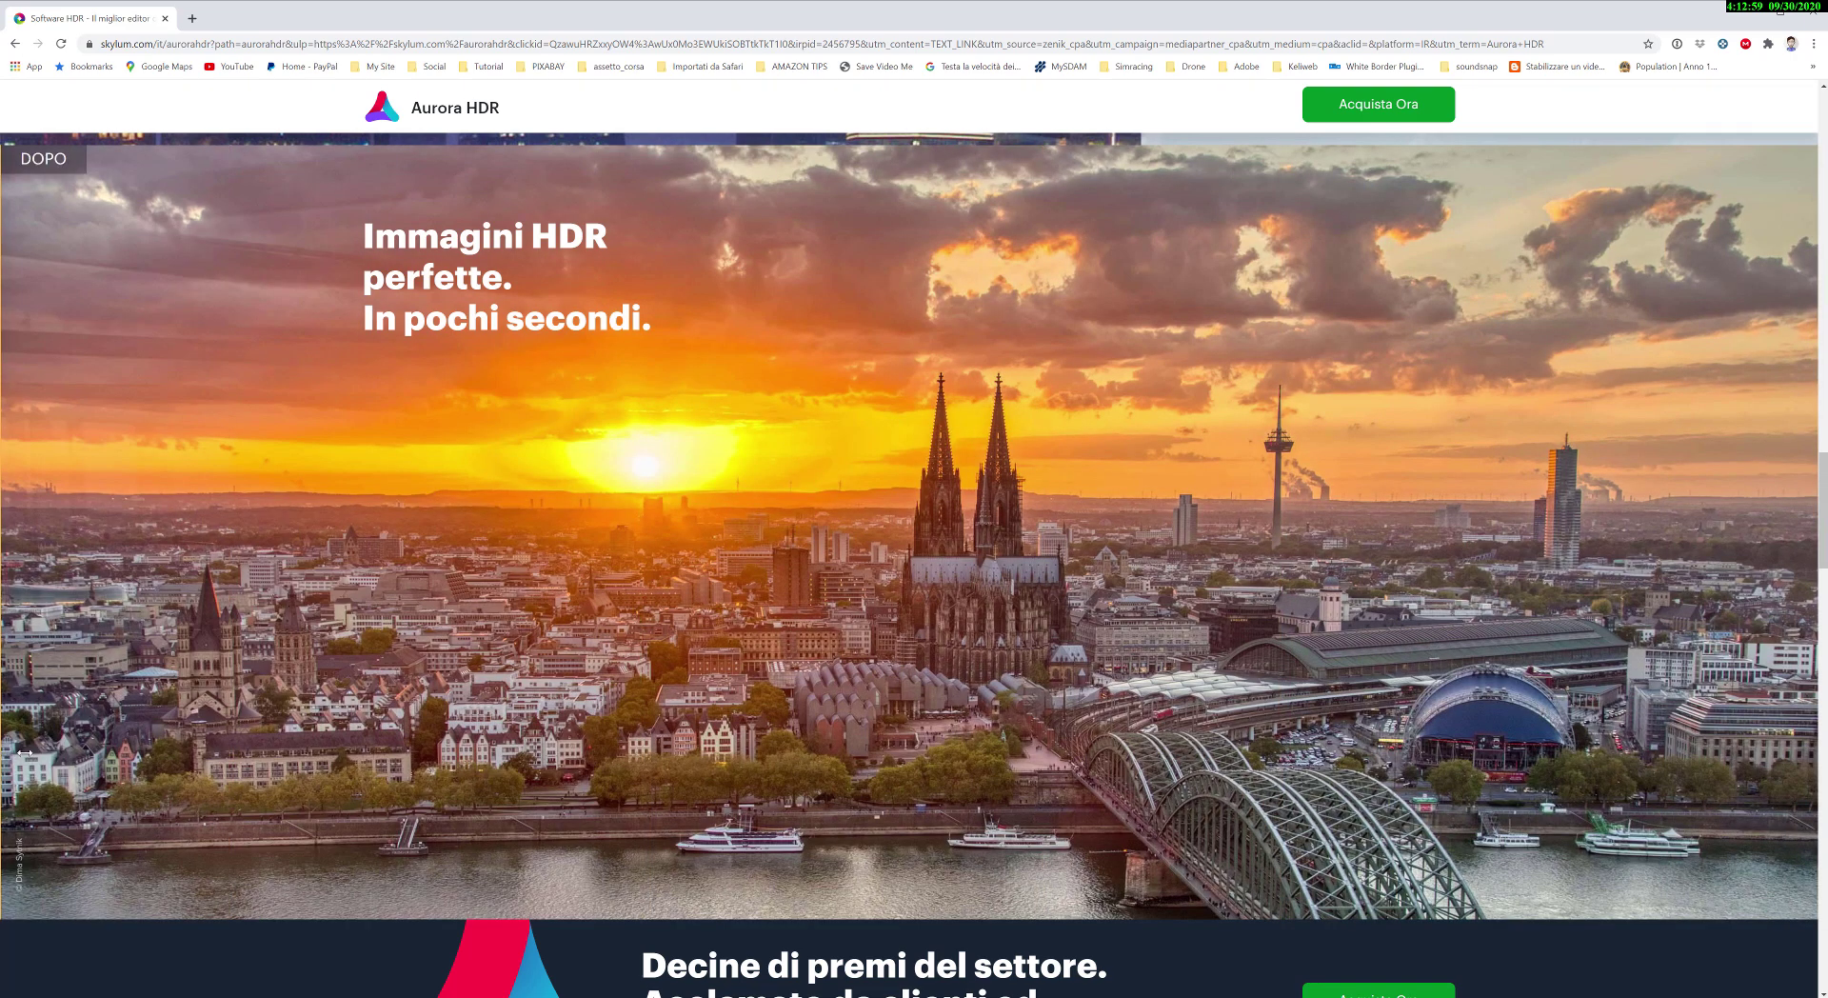
Drag the PRIMA/DOPO slider to reveal the original sunset, then scroll back up.
drag(3, 752, 20, 699)
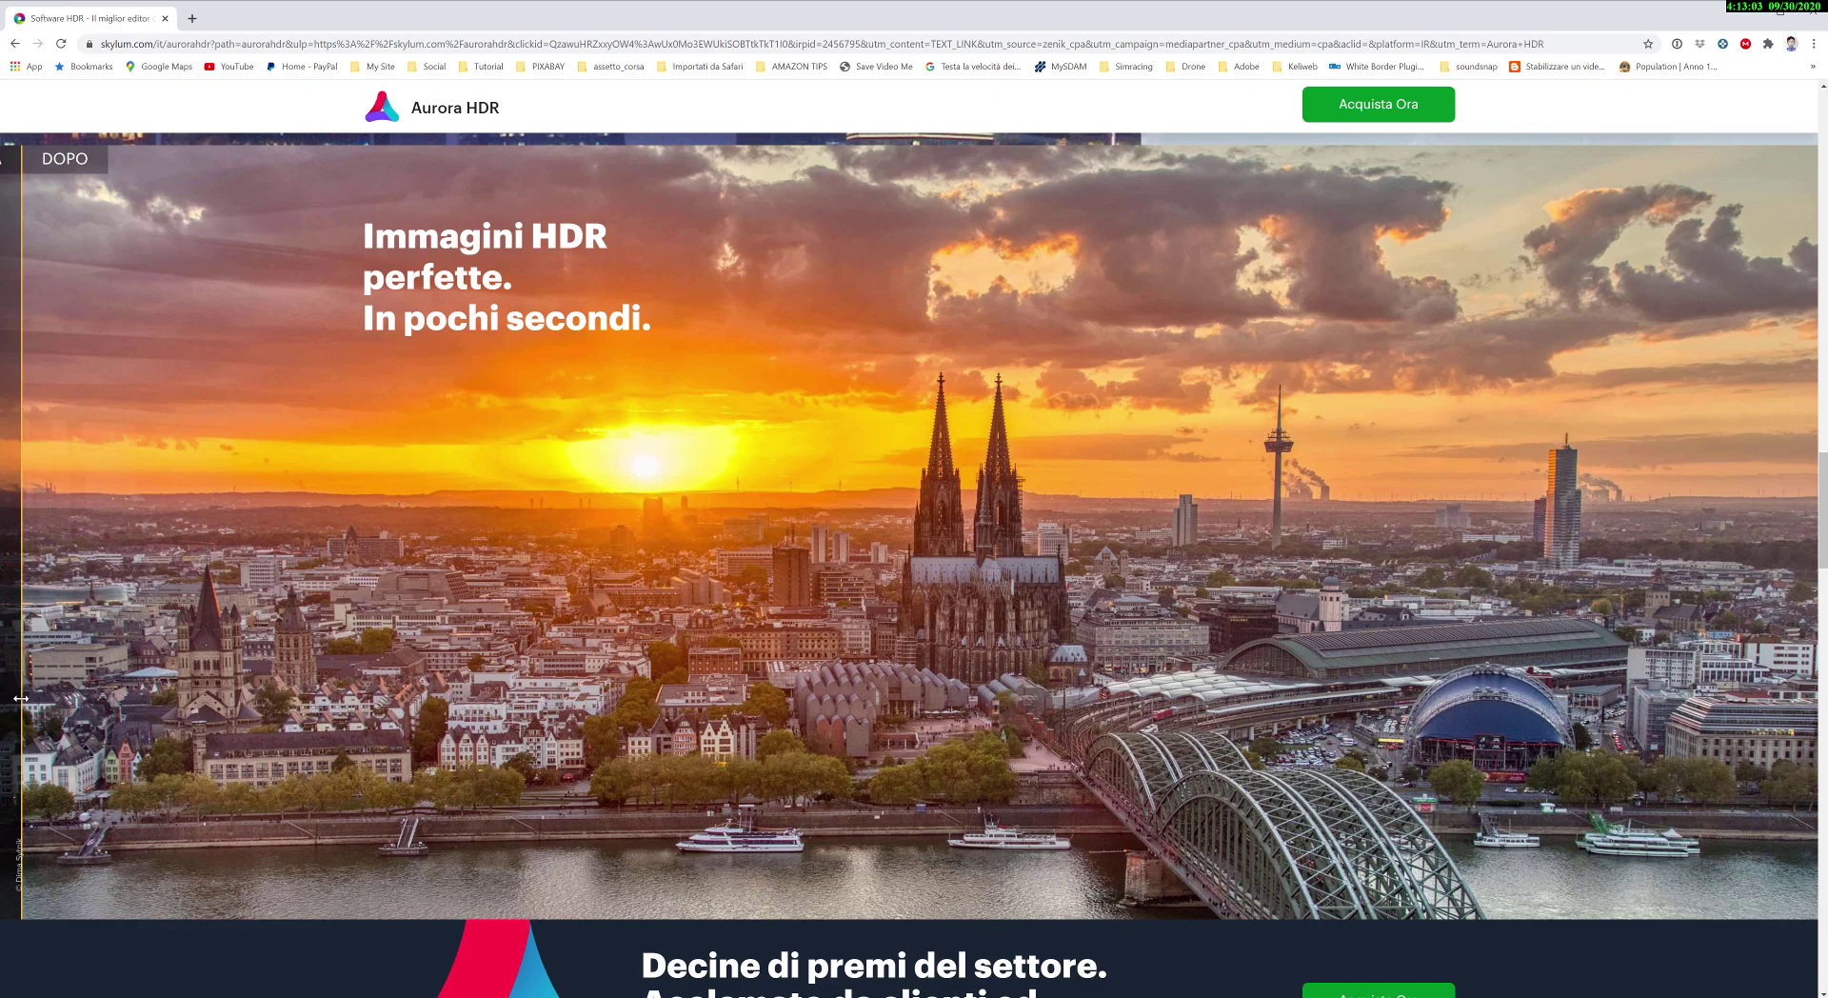
mouse_move(20, 699)
mouse_down()
mouse_move(410, 752)
mouse_move(1739, 752)
mouse_up()
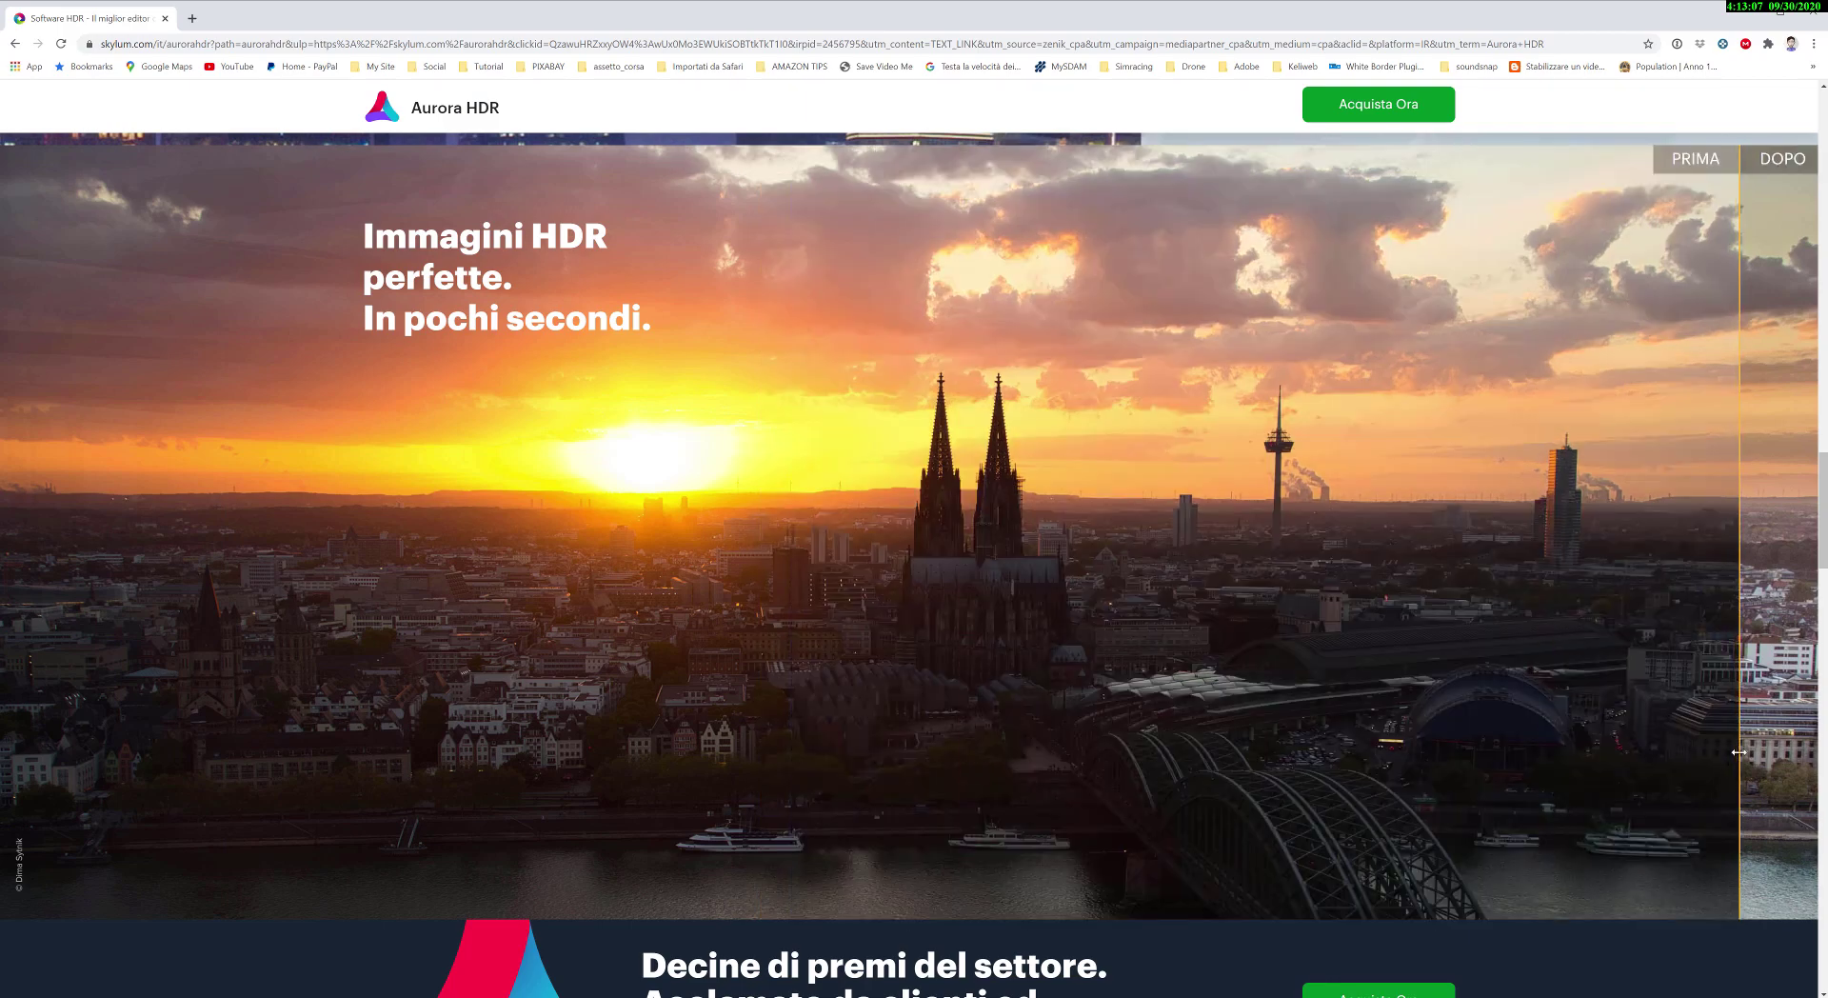
scroll(1665, 213, down, 10)
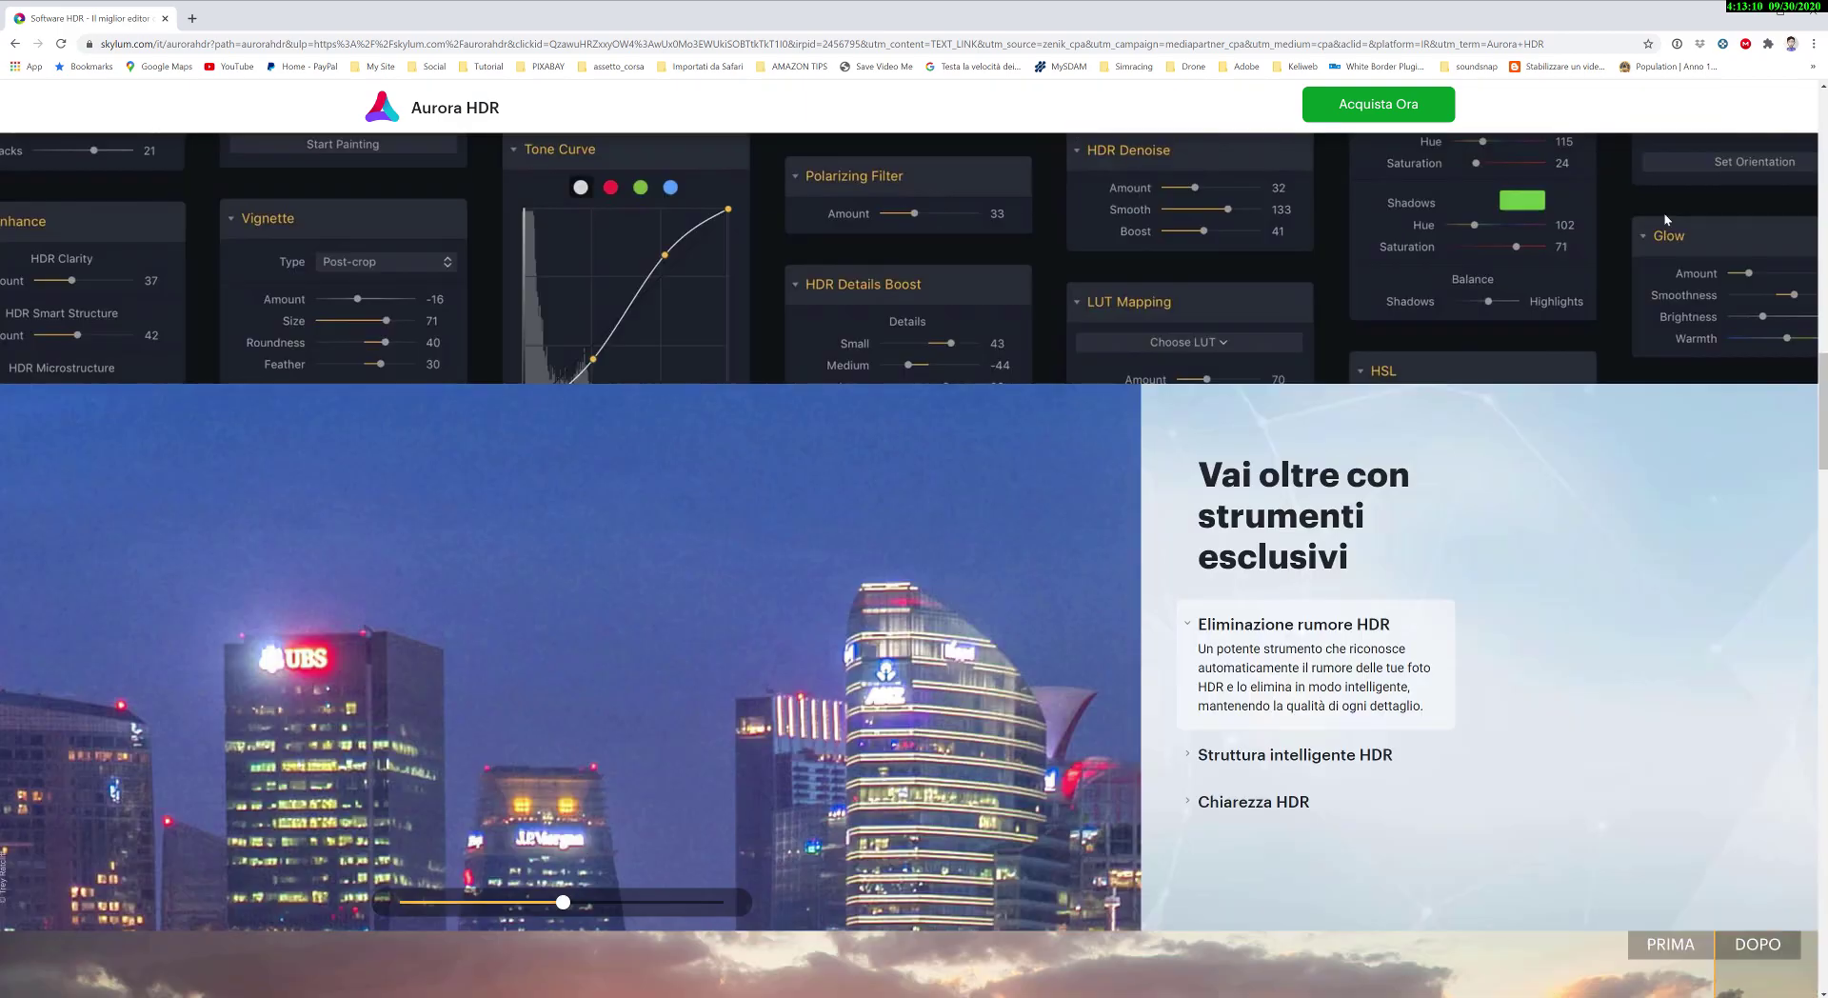
scroll(1657, 257, up, 3)
scroll(1650, 311, up, 4)
scroll(1649, 324, up, 4)
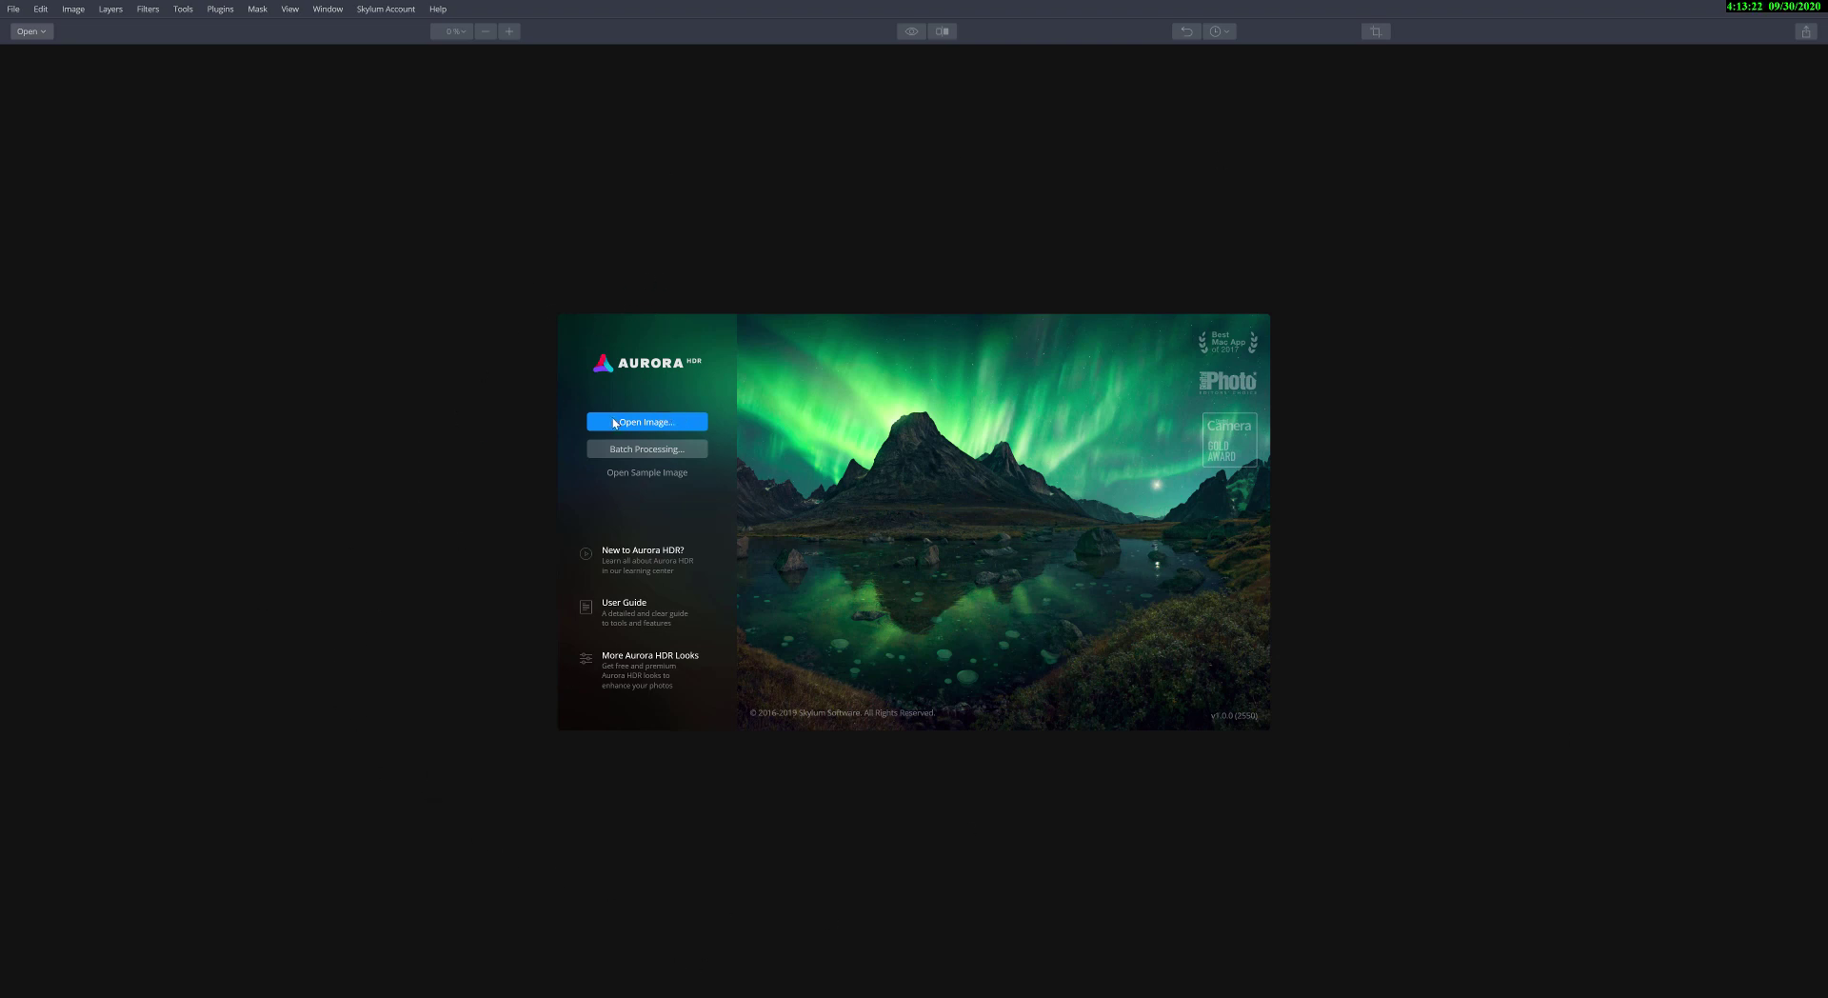
Load brackets DSCF1782–DSCF1784.RAF into Aurora HDR's HDR creation dialog.
click(643, 422)
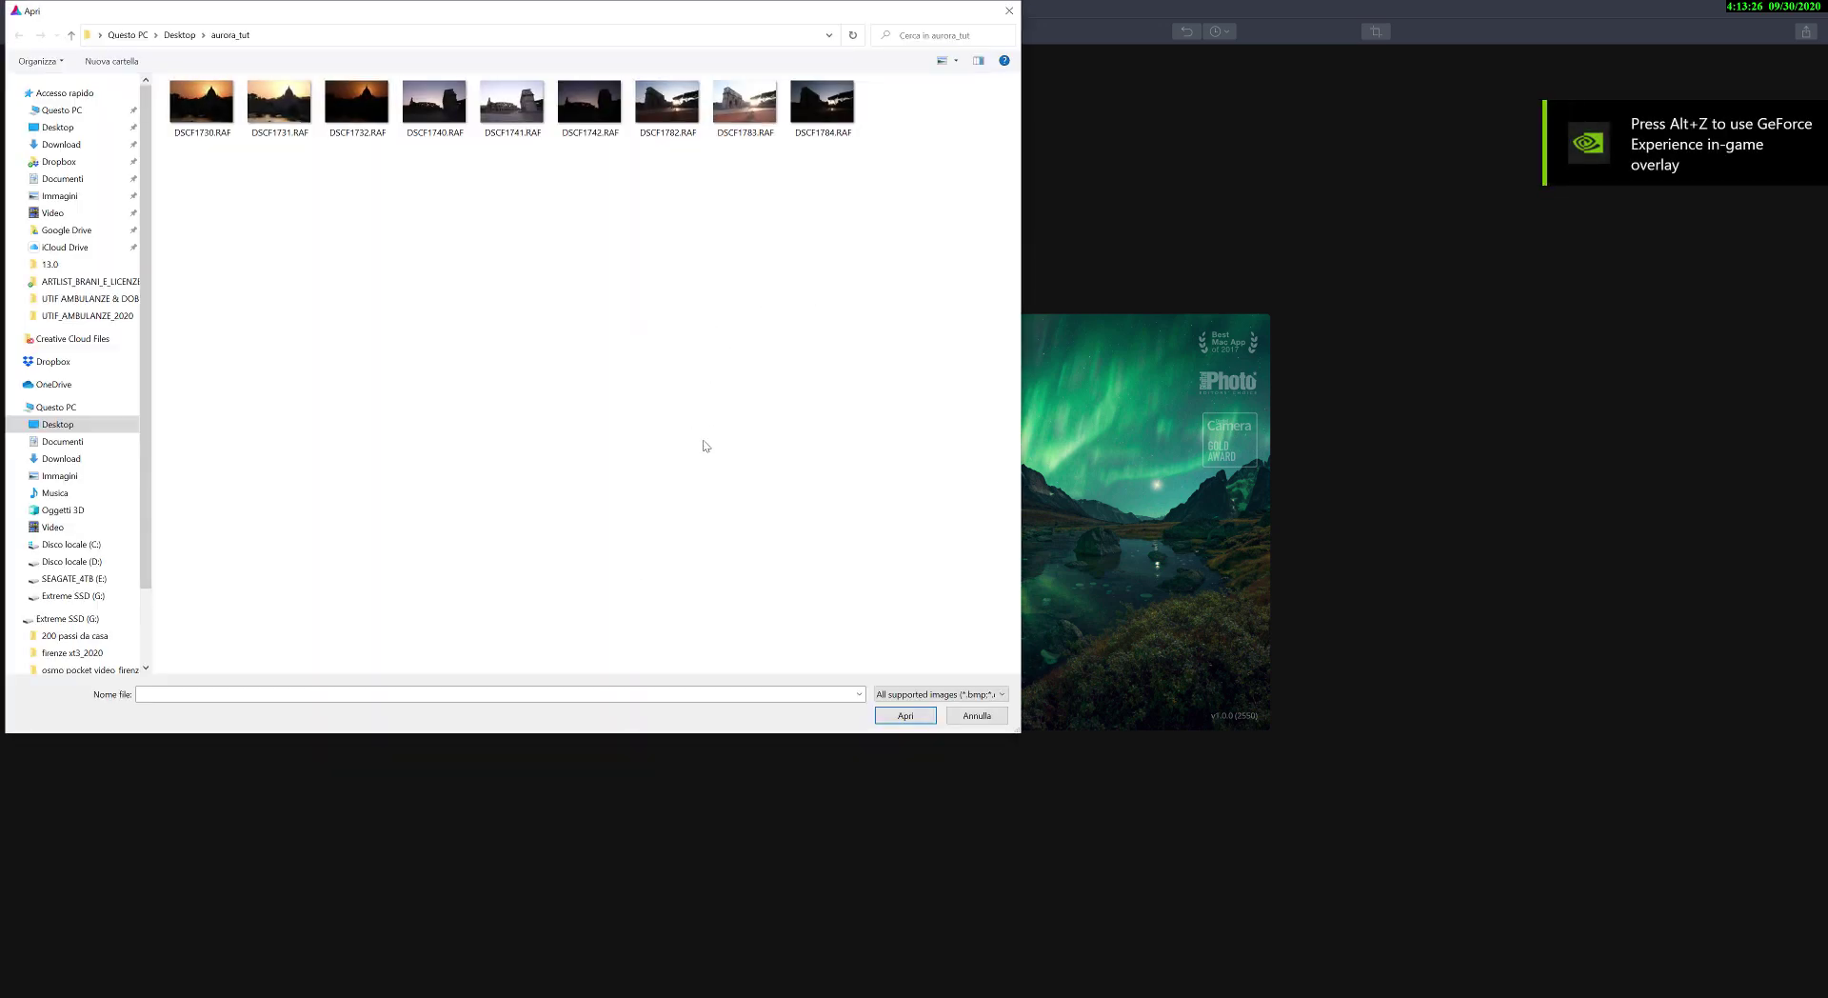
drag(650, 145, 814, 102)
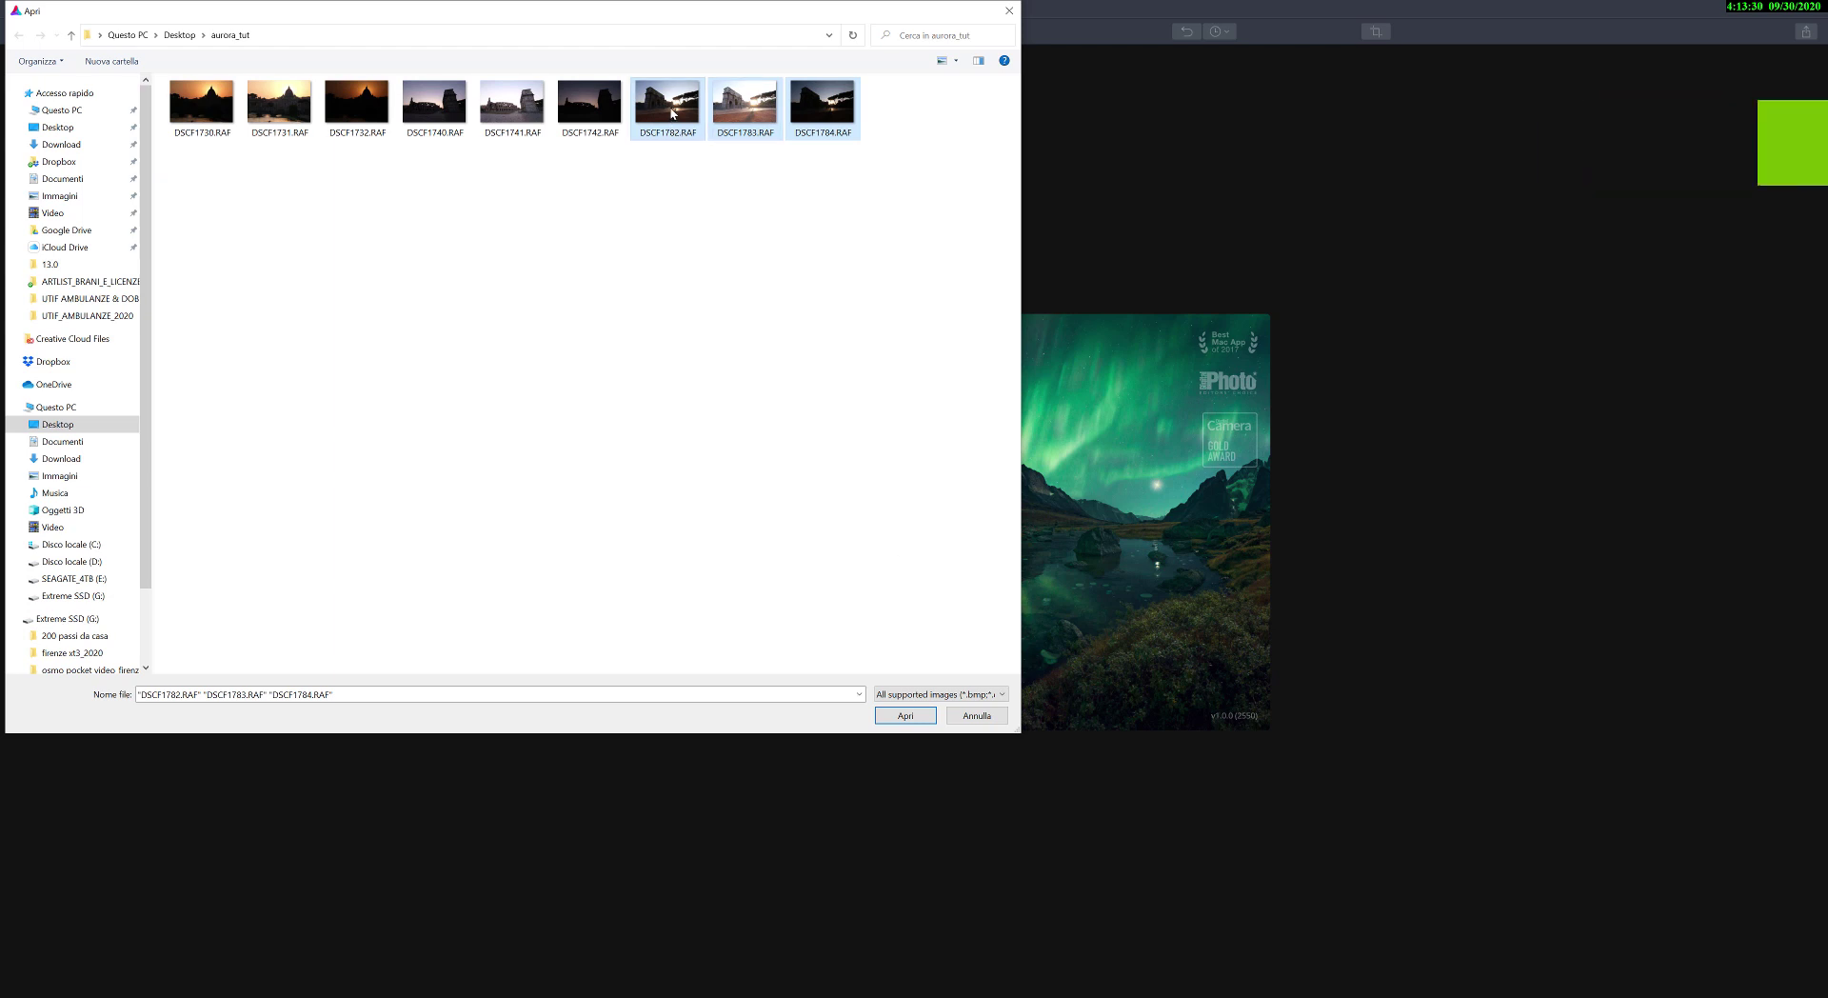
click(909, 716)
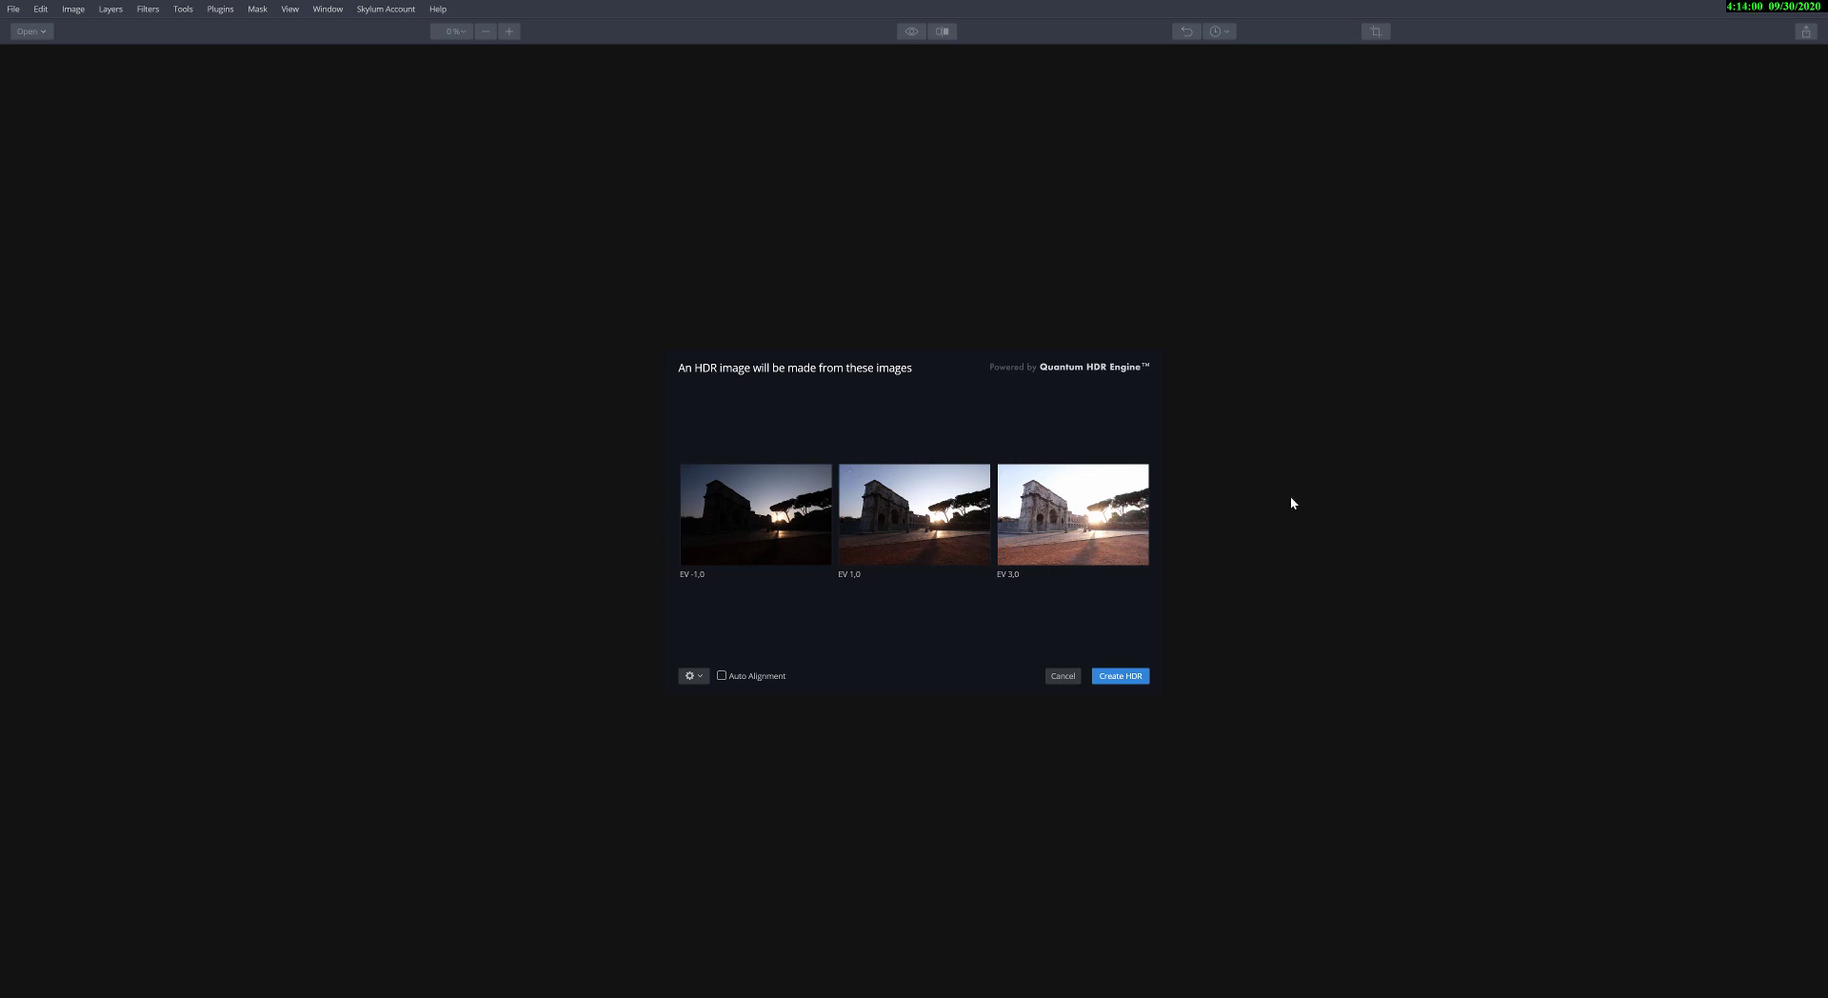
Review the Ghost Reduction and Denoise merge options, then create the HDR from the three brackets.
click(696, 677)
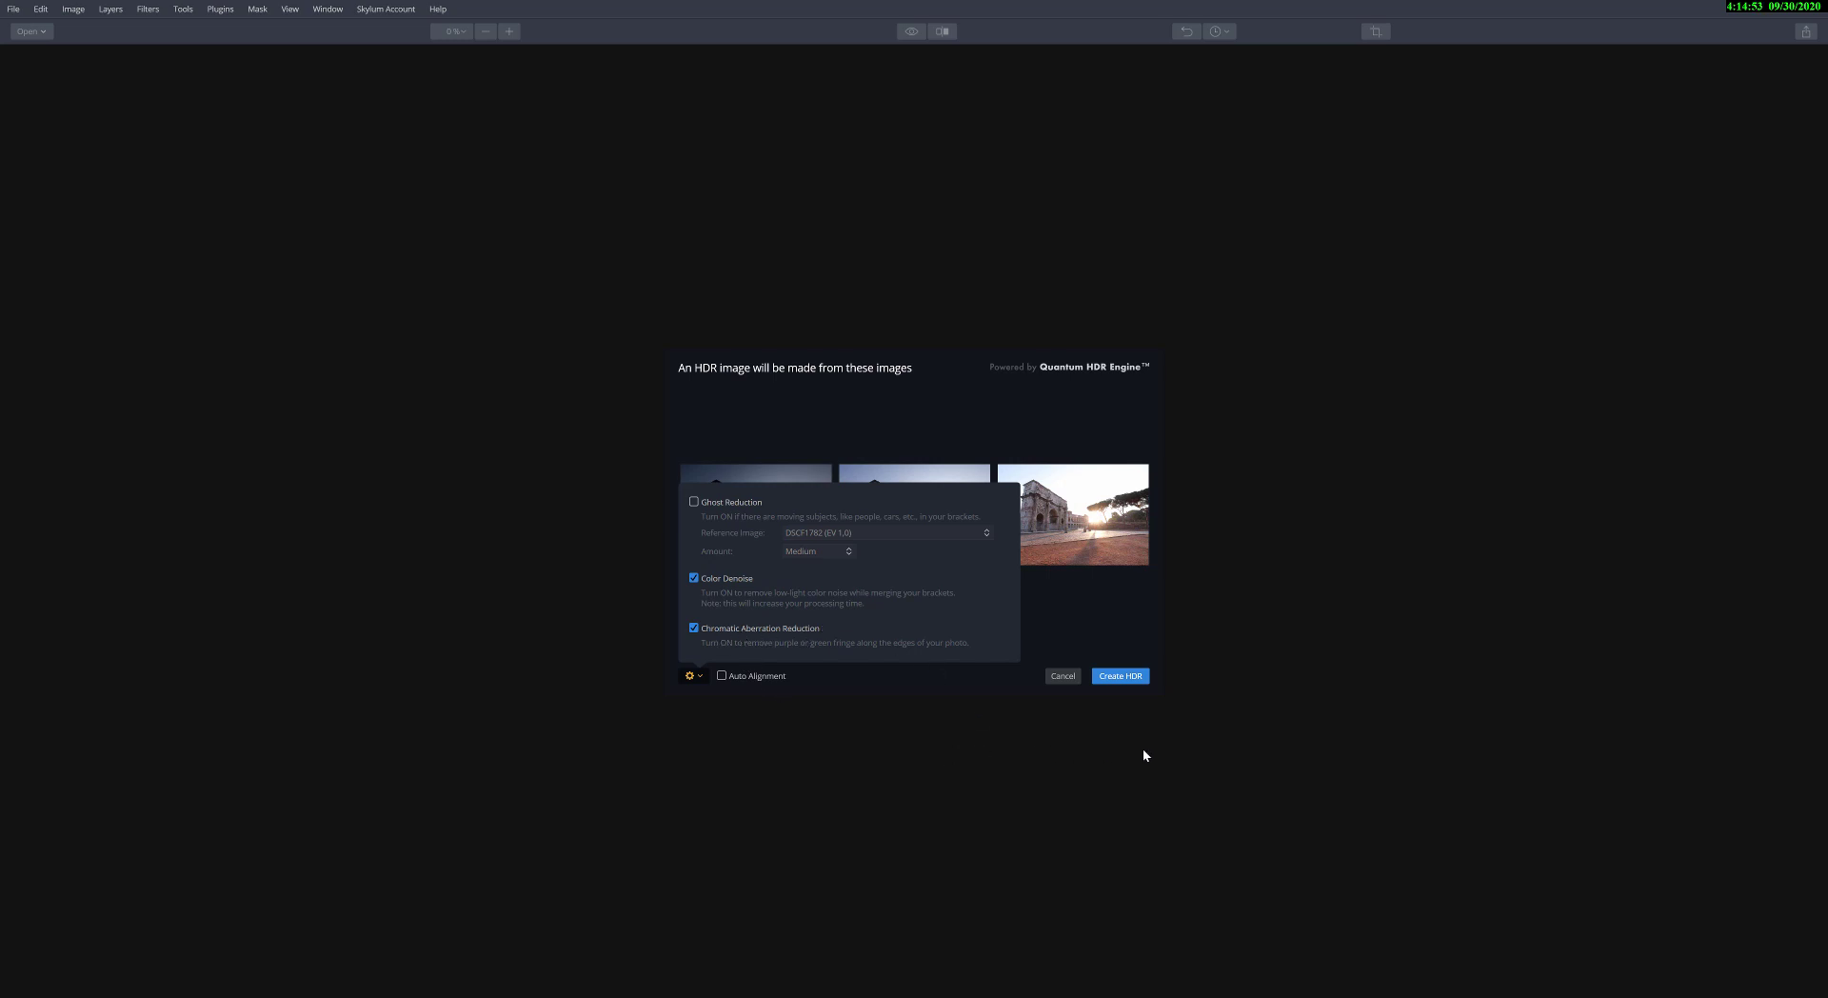
click(699, 678)
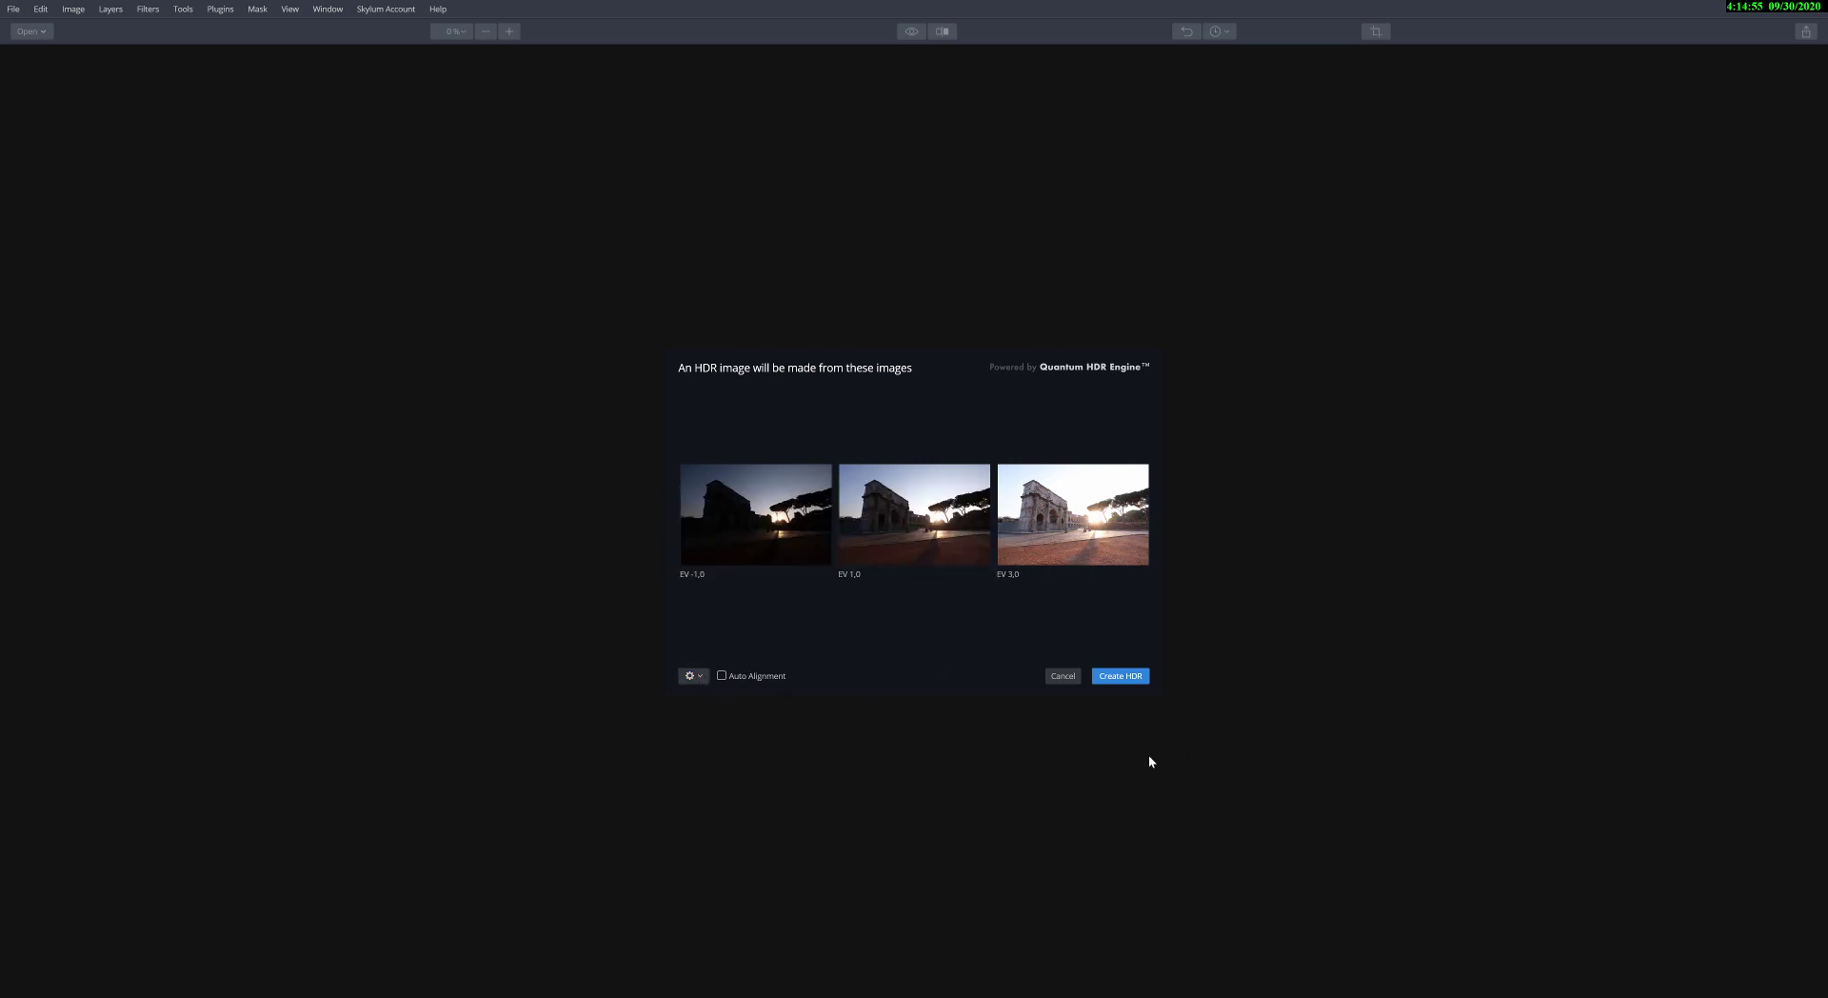
click(1133, 677)
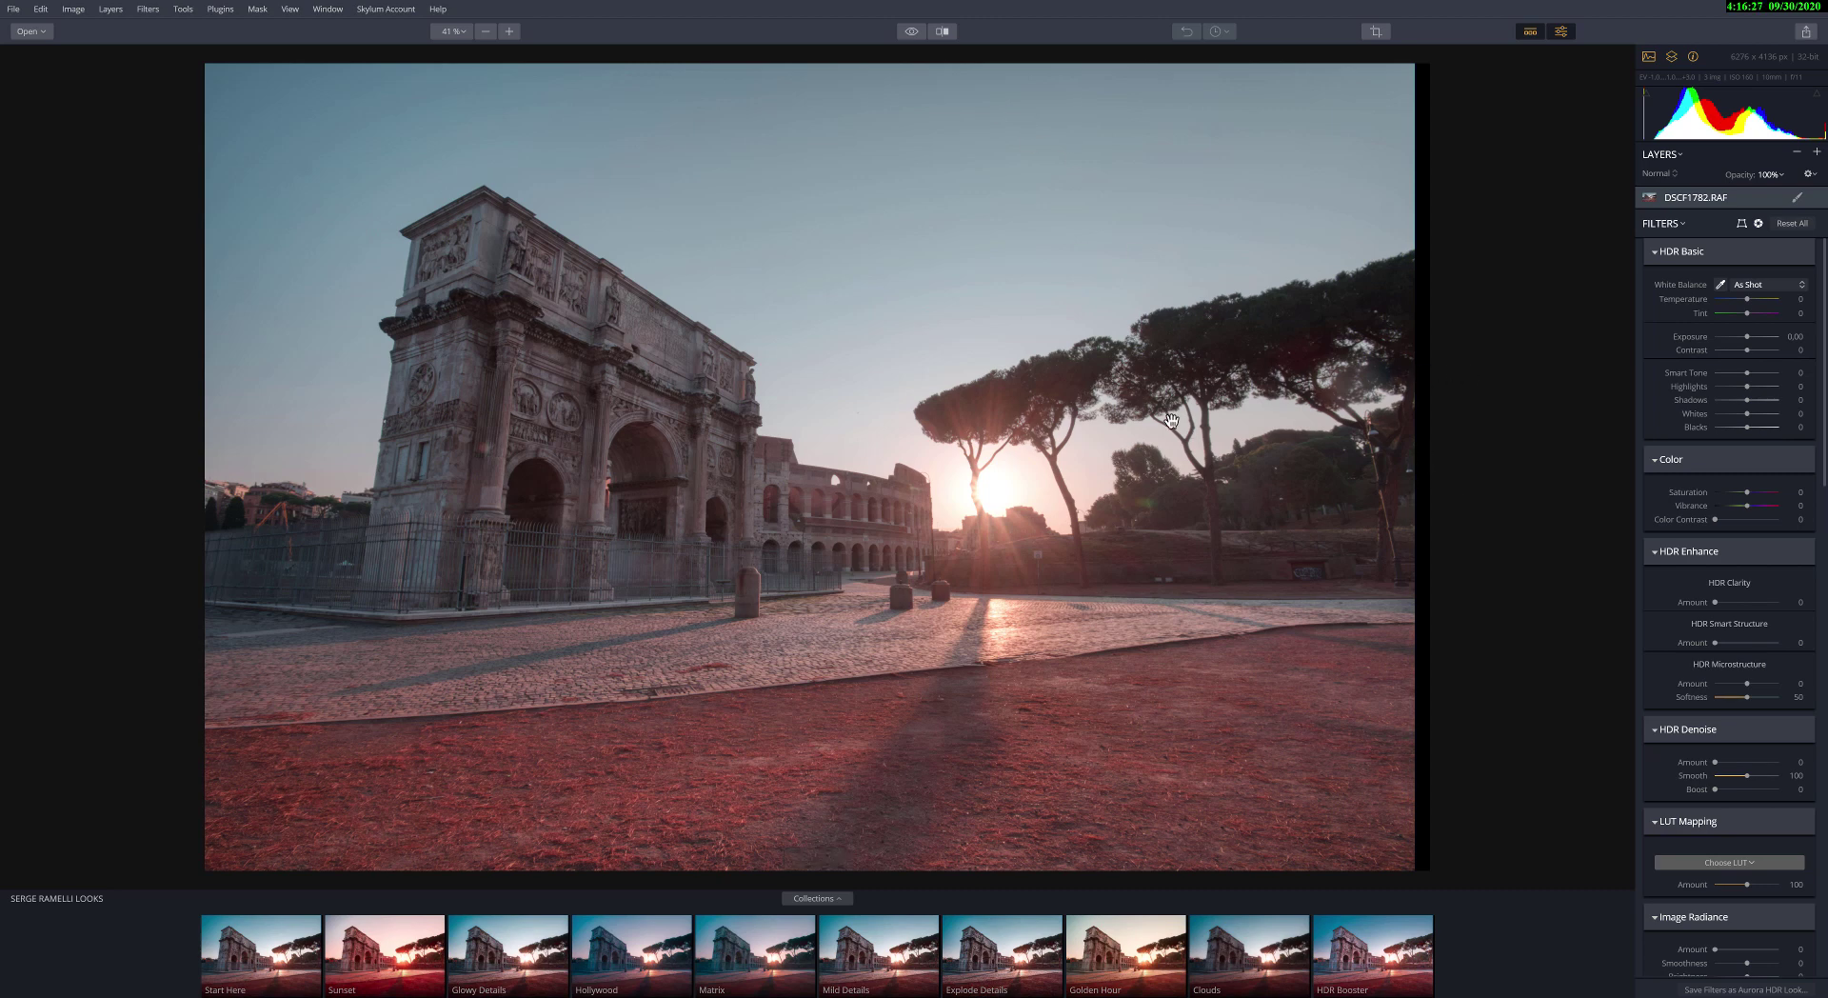
Compare the merged HDR with the original, then scroll through the Filters panel sections.
click(911, 33)
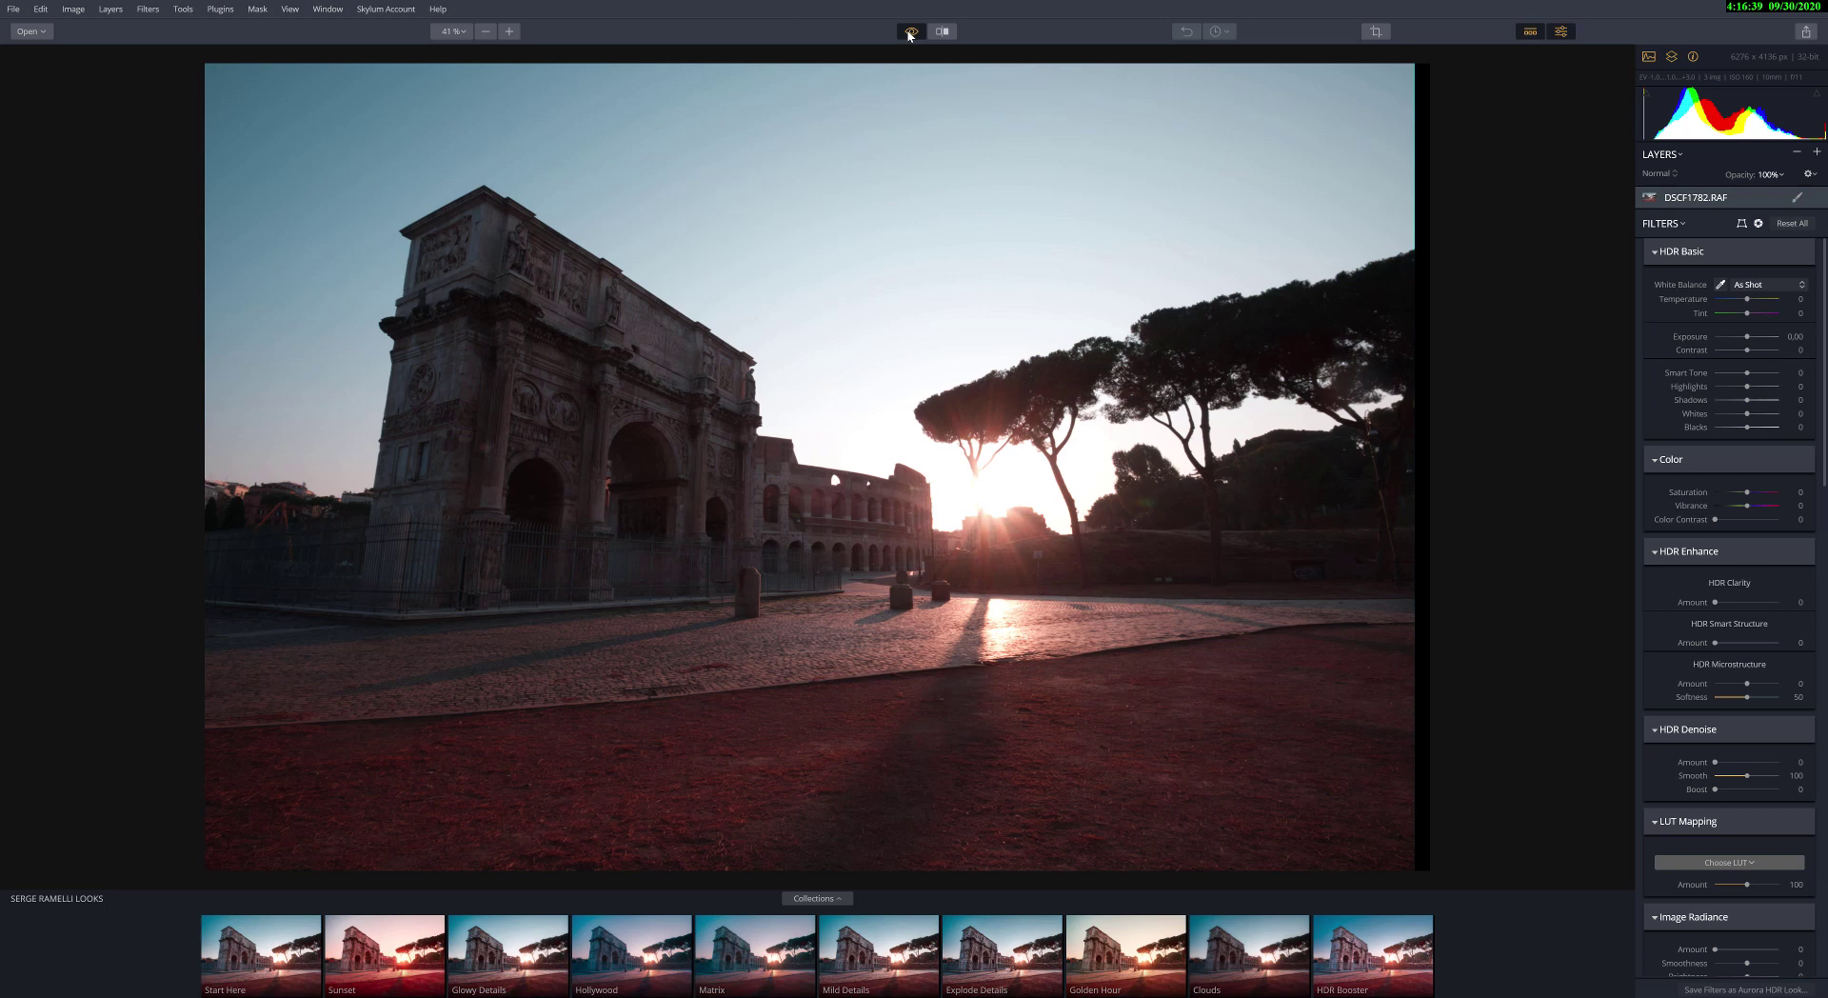
click(910, 33)
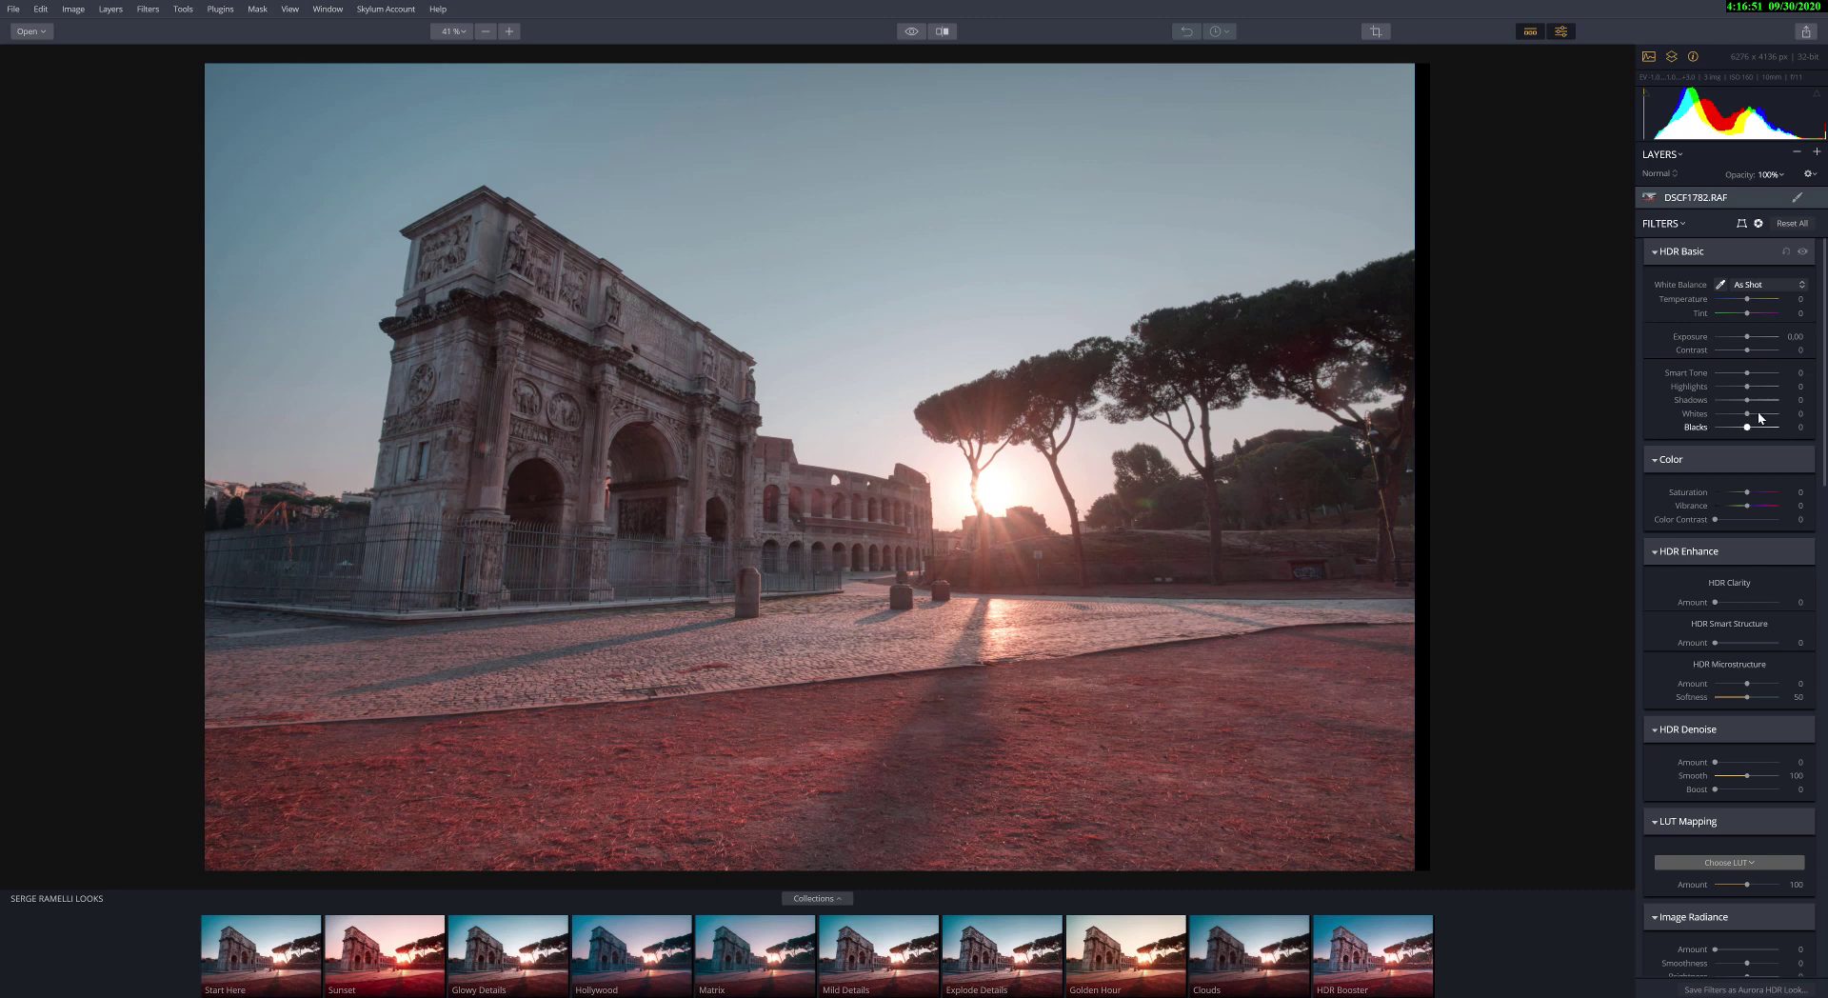
scroll(1740, 562, down, 5)
scroll(1742, 568, down, 3)
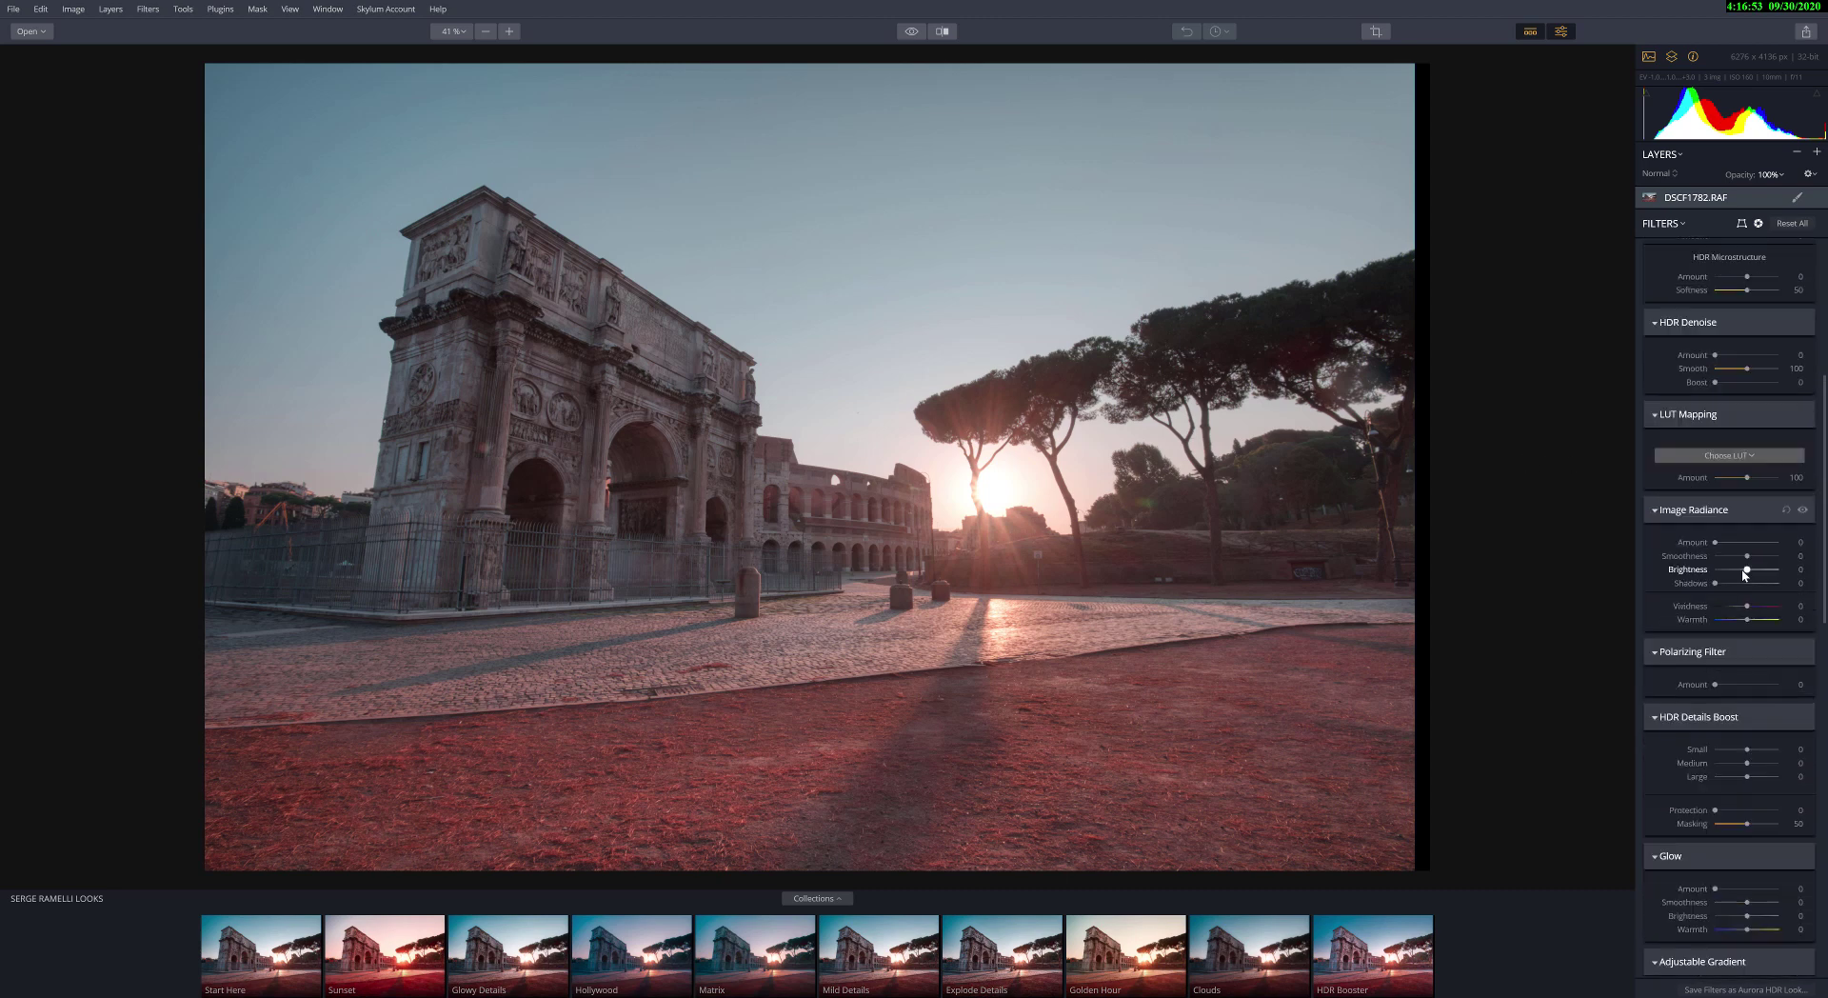
scroll(1743, 569, down, 3)
scroll(1742, 569, down, 3)
scroll(1743, 571, down, 3)
scroll(1744, 572, down, 3)
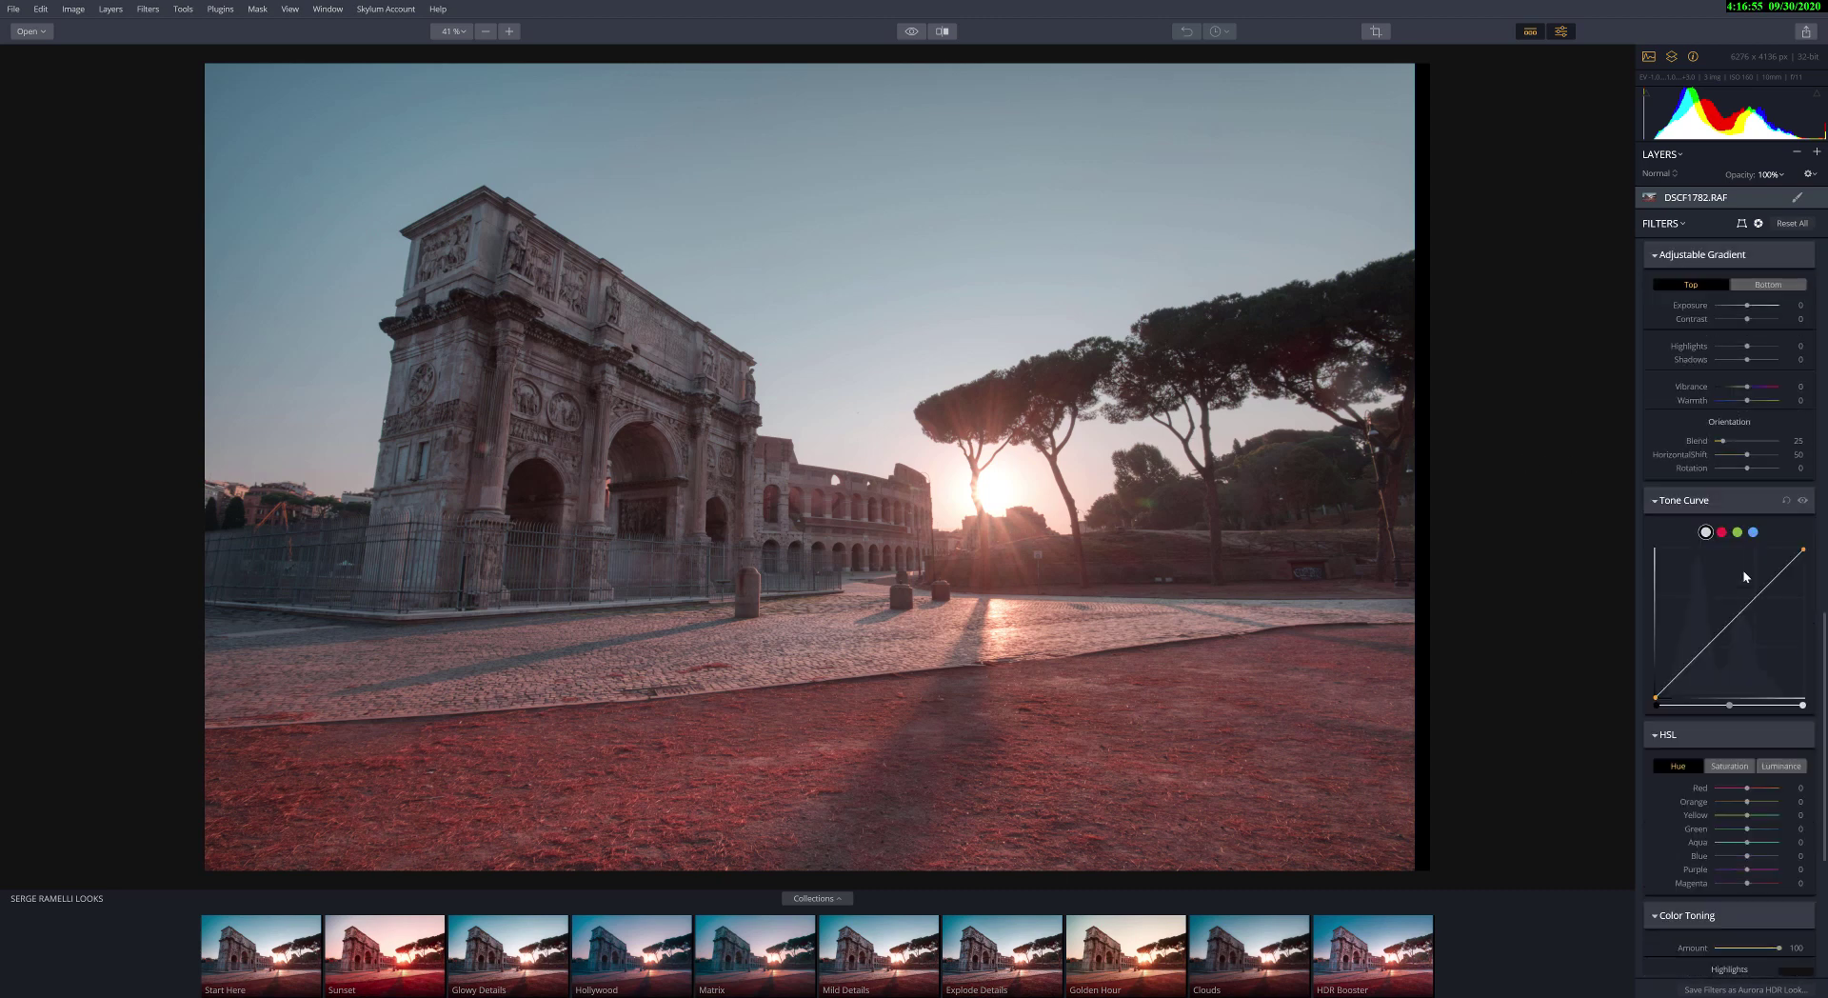
scroll(1740, 580, down, 3)
scroll(1735, 578, down, 3)
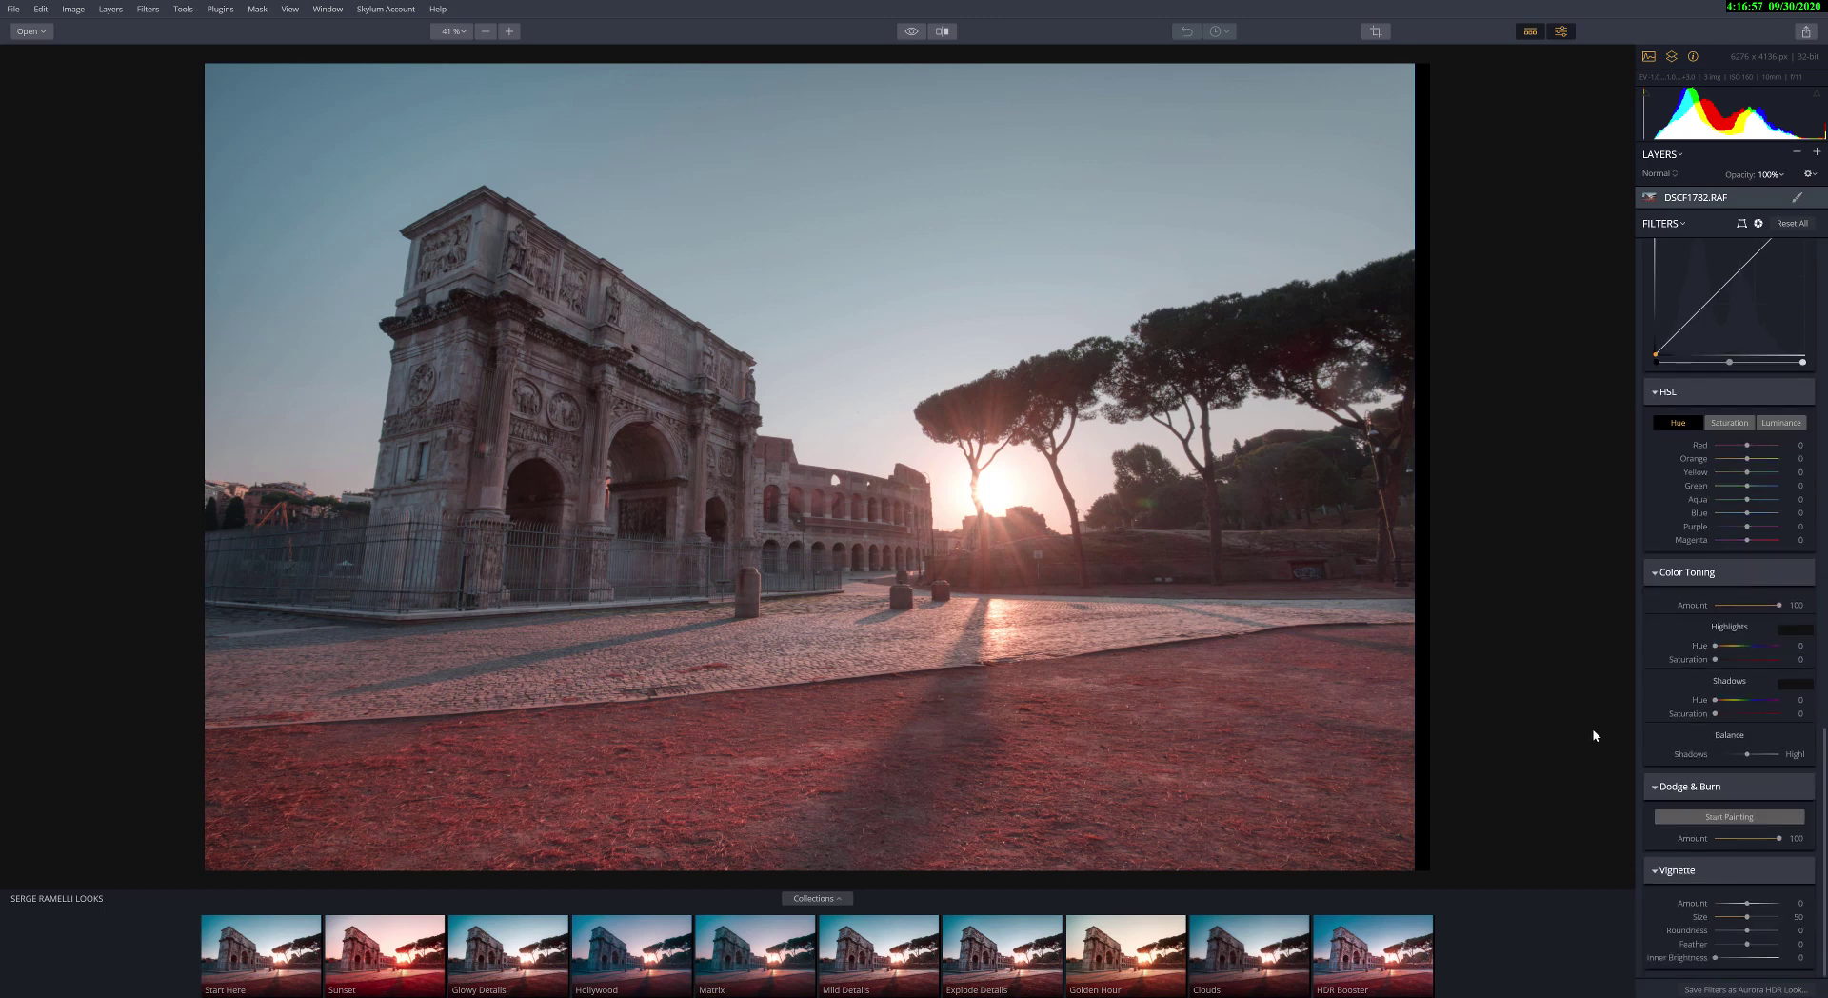
scroll(1718, 716, up, 3)
scroll(1718, 713, up, 3)
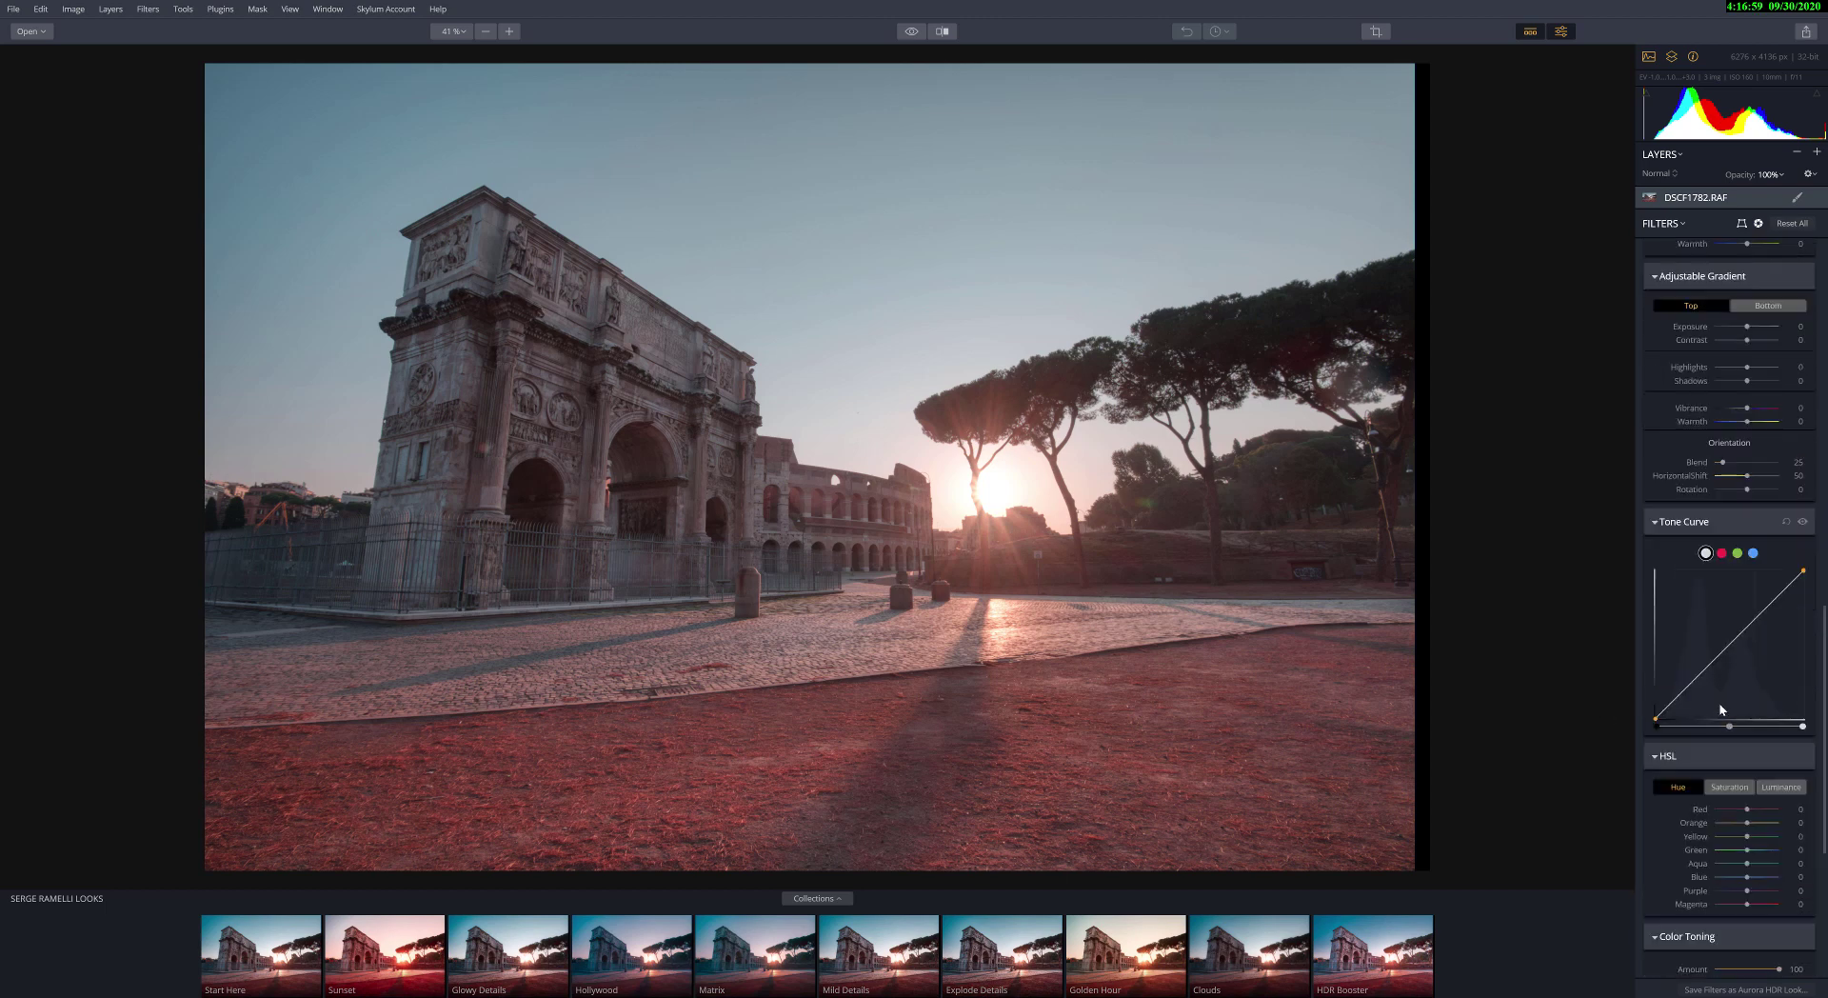
scroll(1718, 701, up, 3)
scroll(1731, 655, up, 3)
scroll(1729, 653, up, 3)
scroll(1726, 648, up, 3)
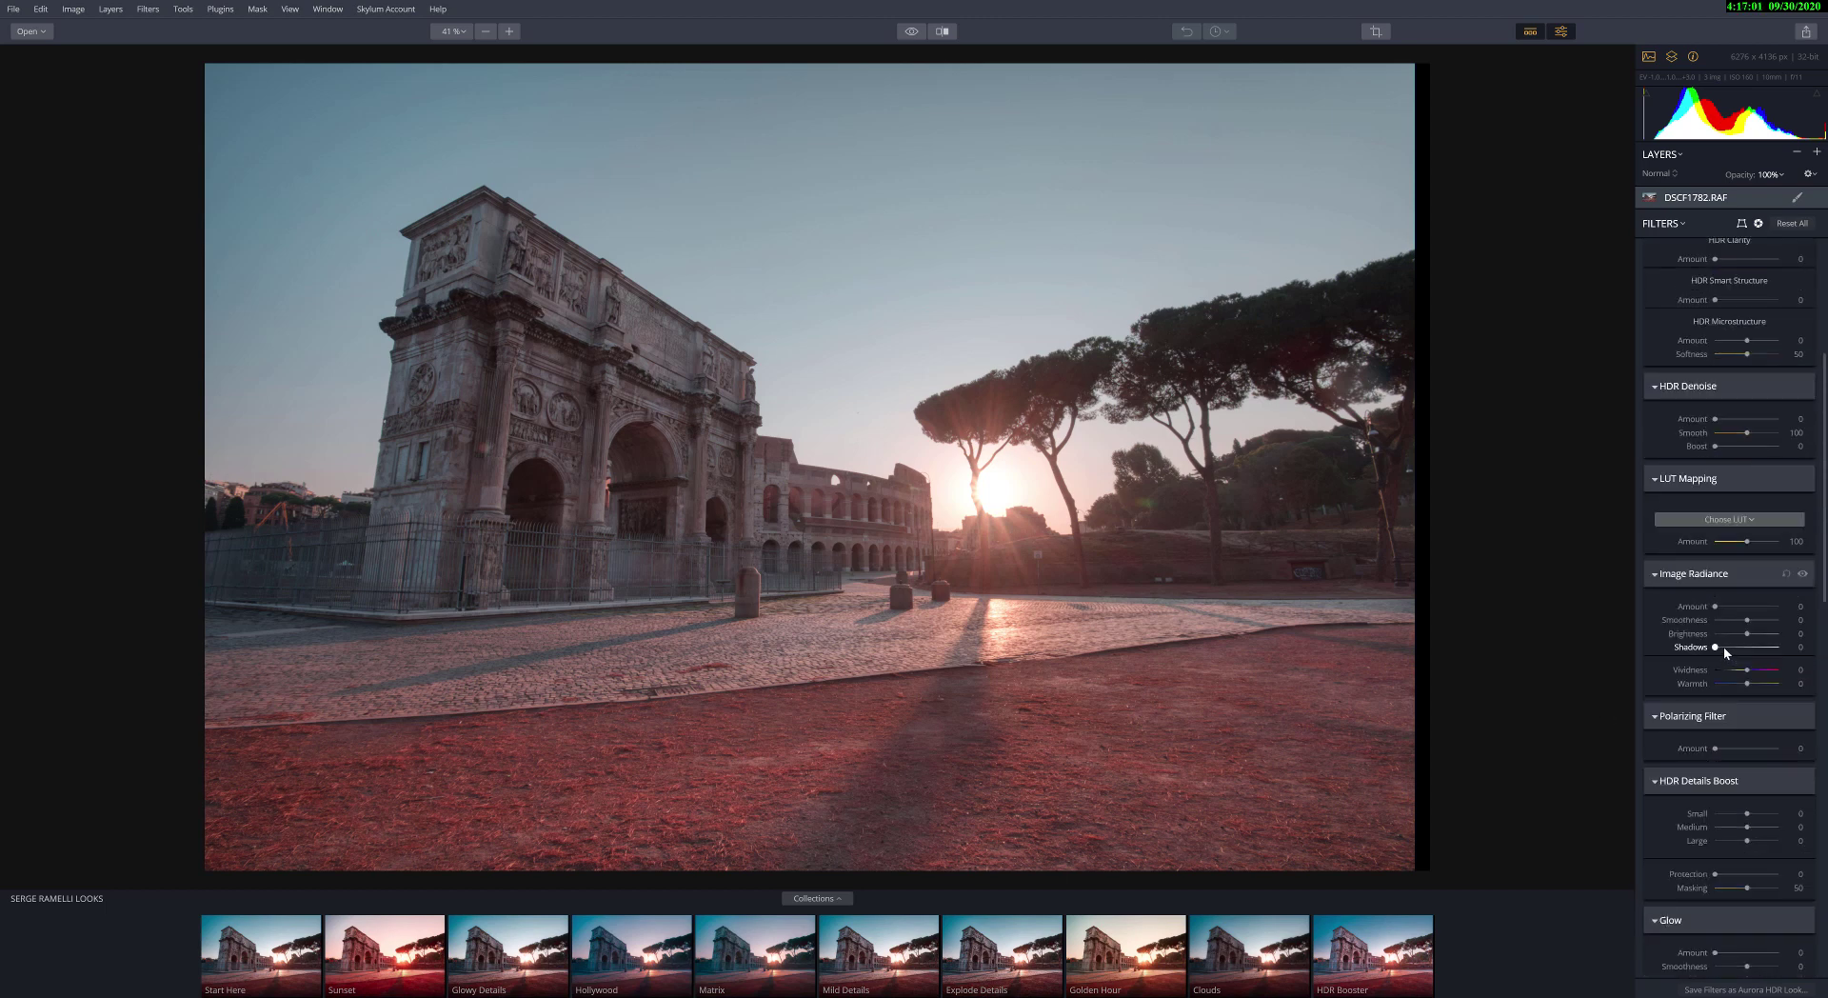
scroll(1723, 645, up, 3)
scroll(1717, 647, up, 3)
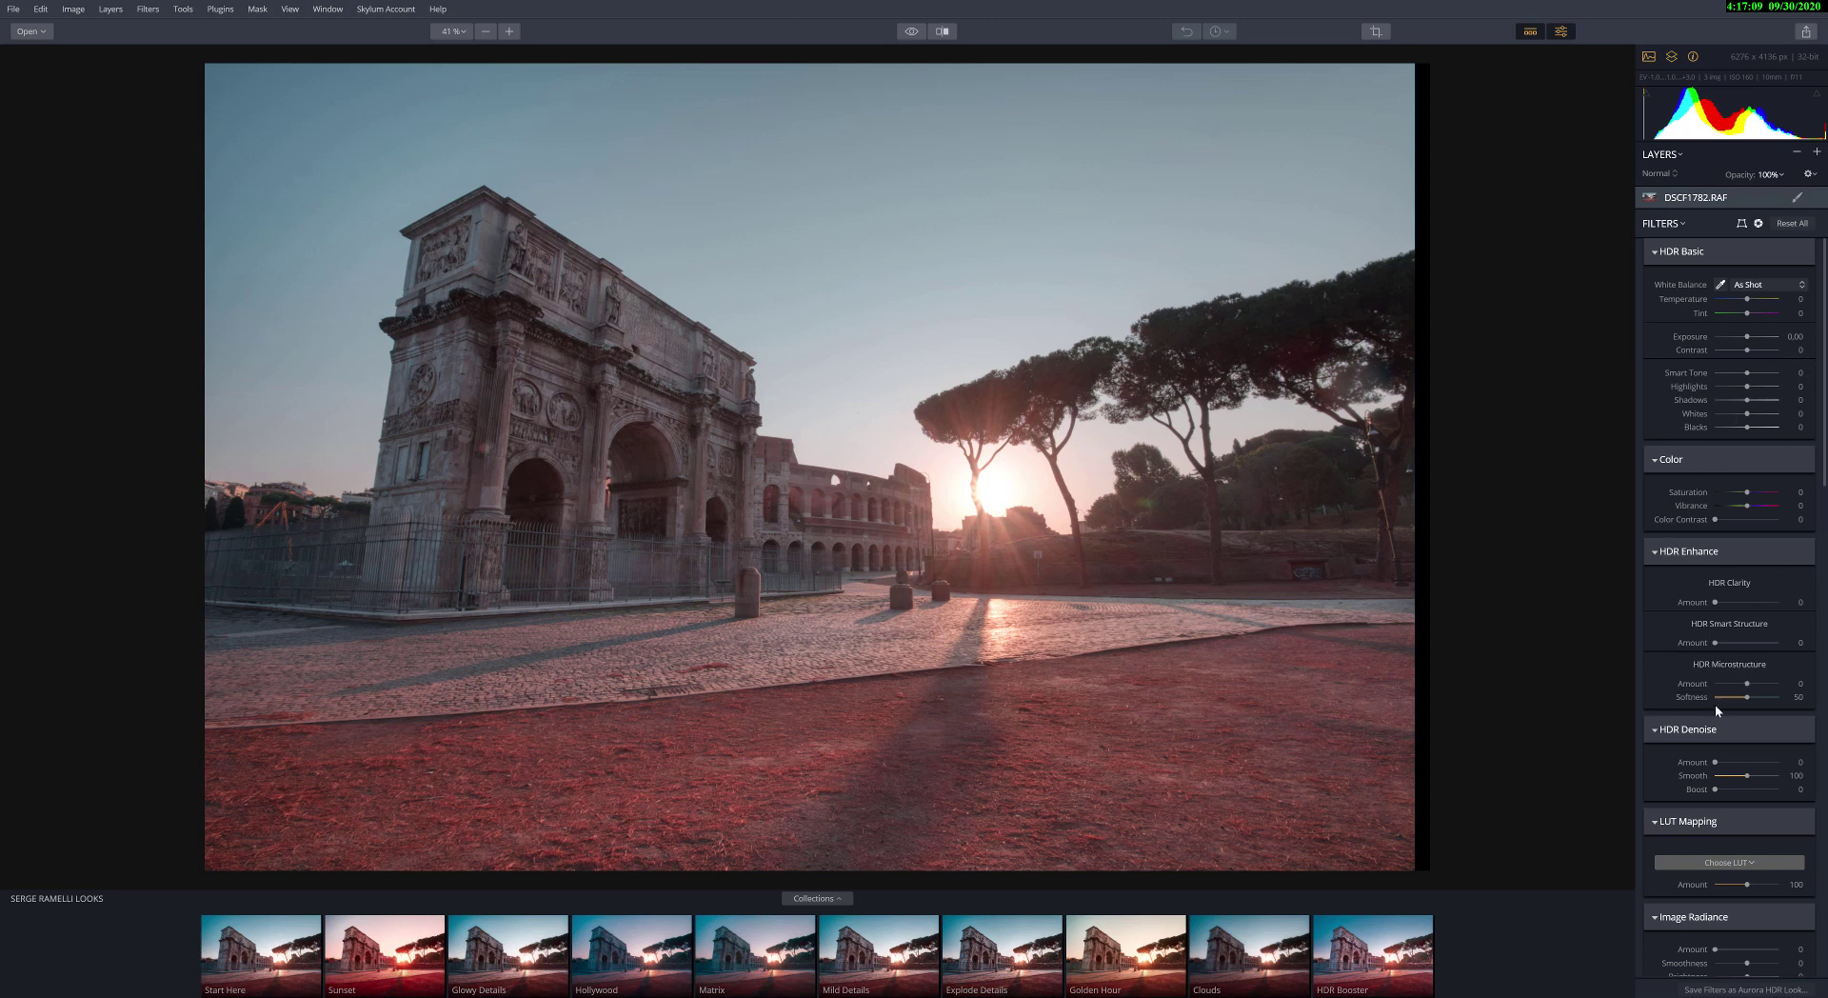
Review the remaining default filter sections and bring up the + Create Layer options.
scroll(1725, 707, down, 2)
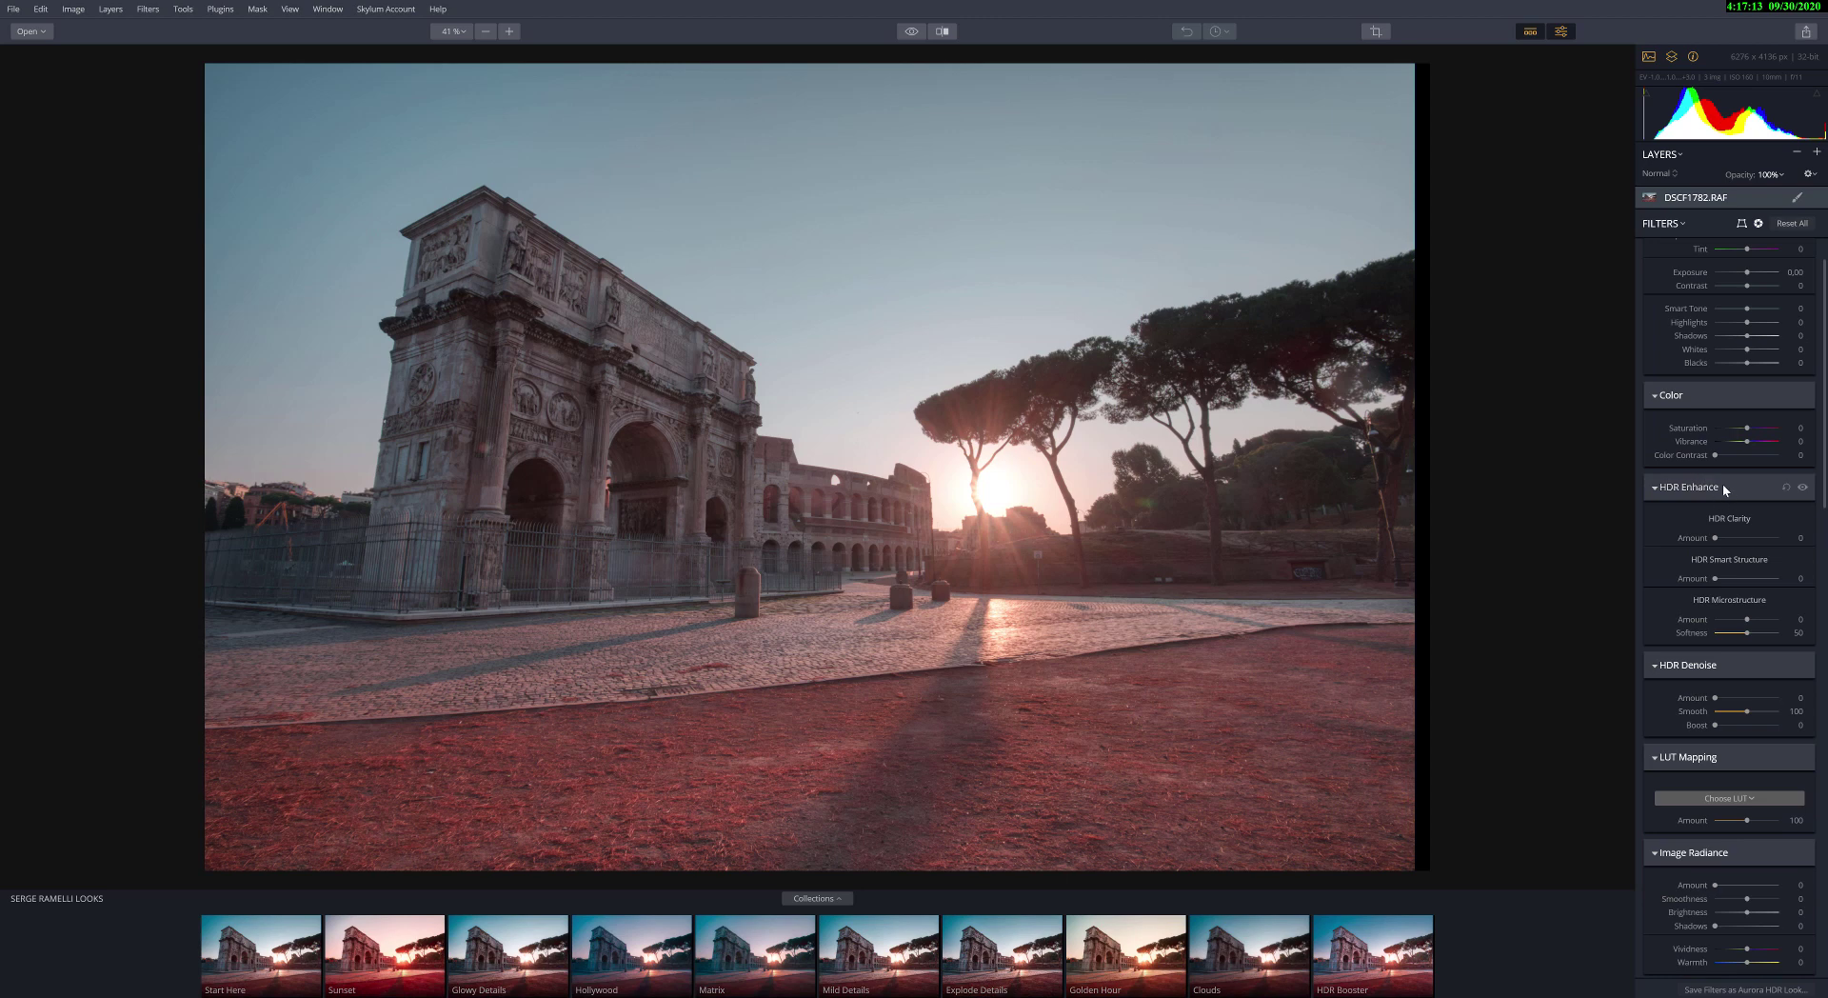
scroll(1688, 419, down, 3)
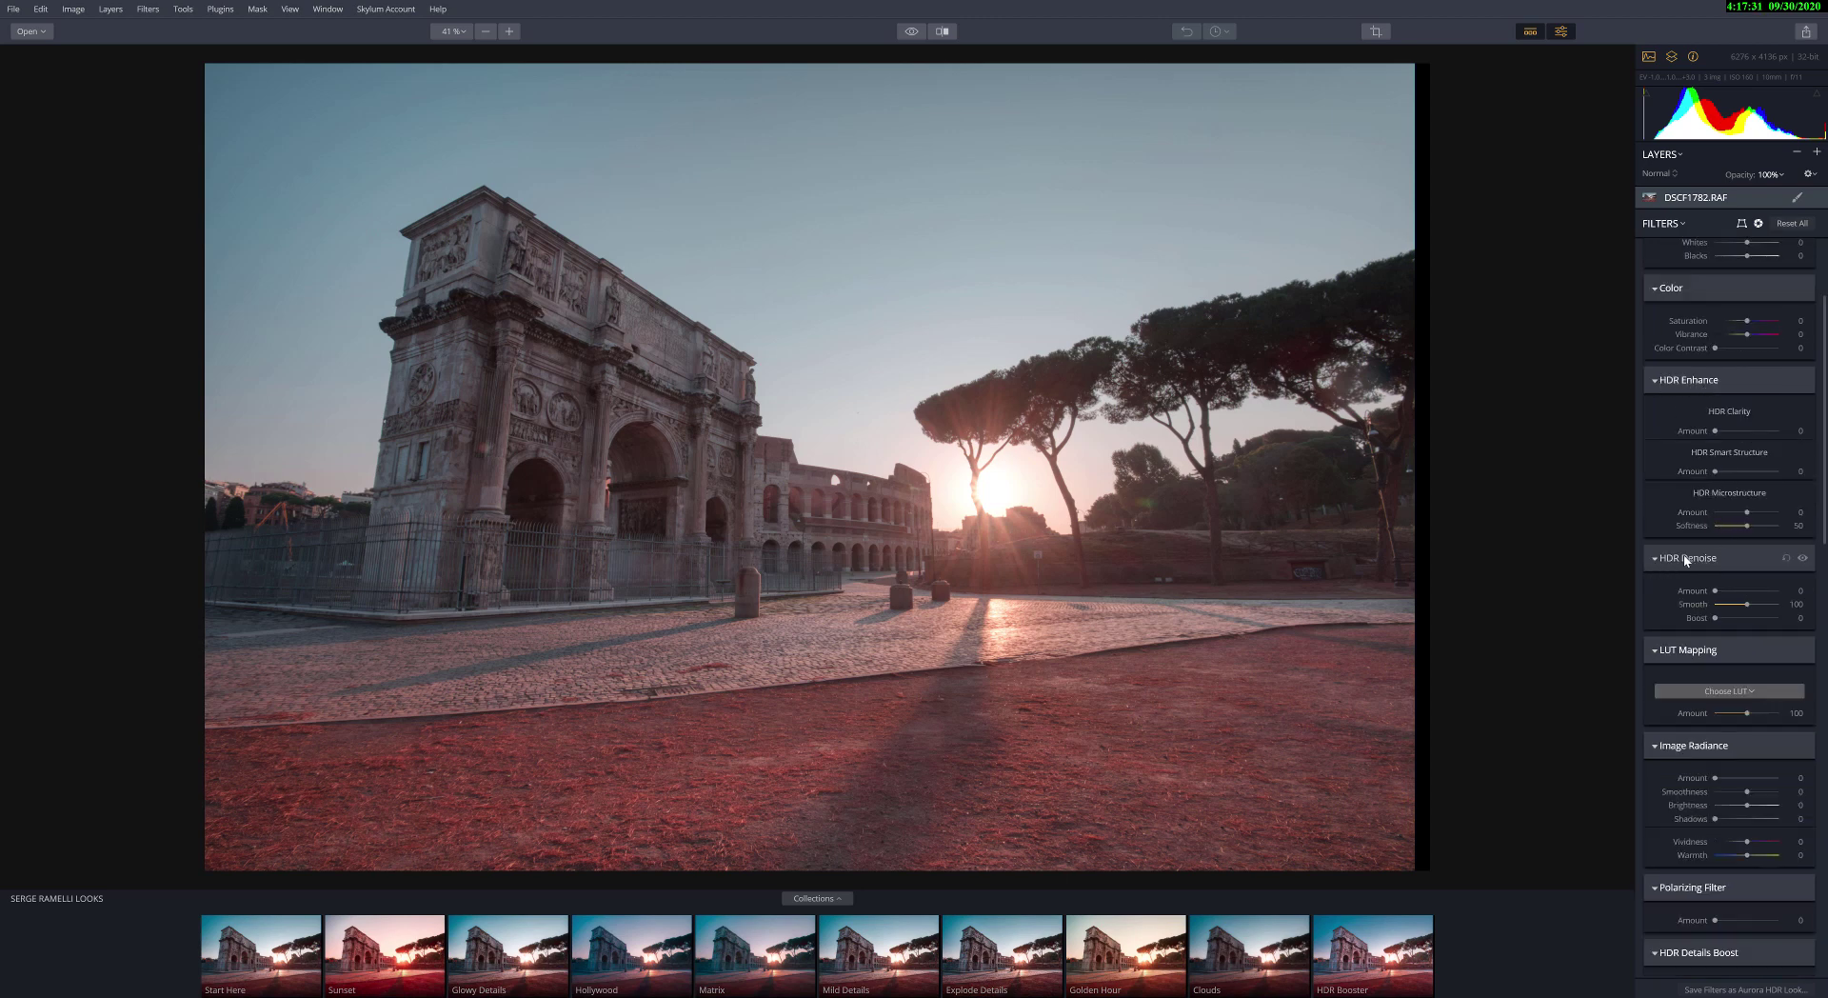
scroll(1713, 821, down, 3)
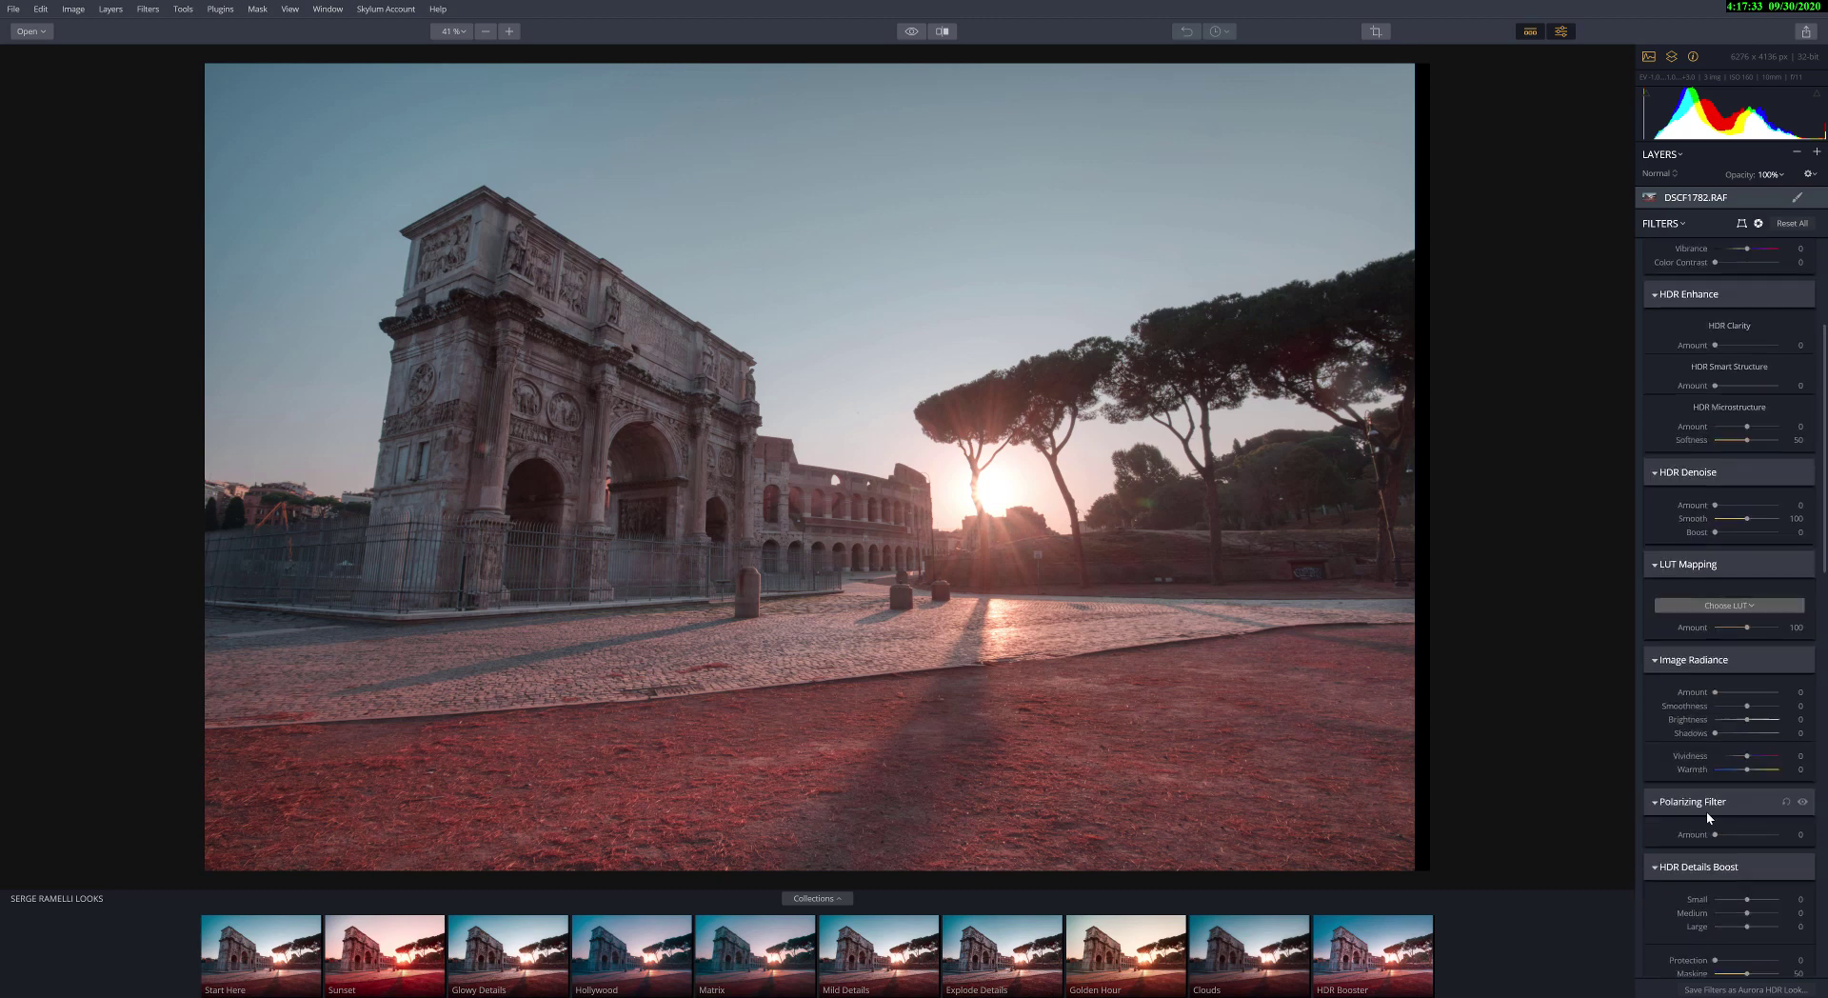
scroll(1706, 809, down, 2)
scroll(1706, 810, down, 2)
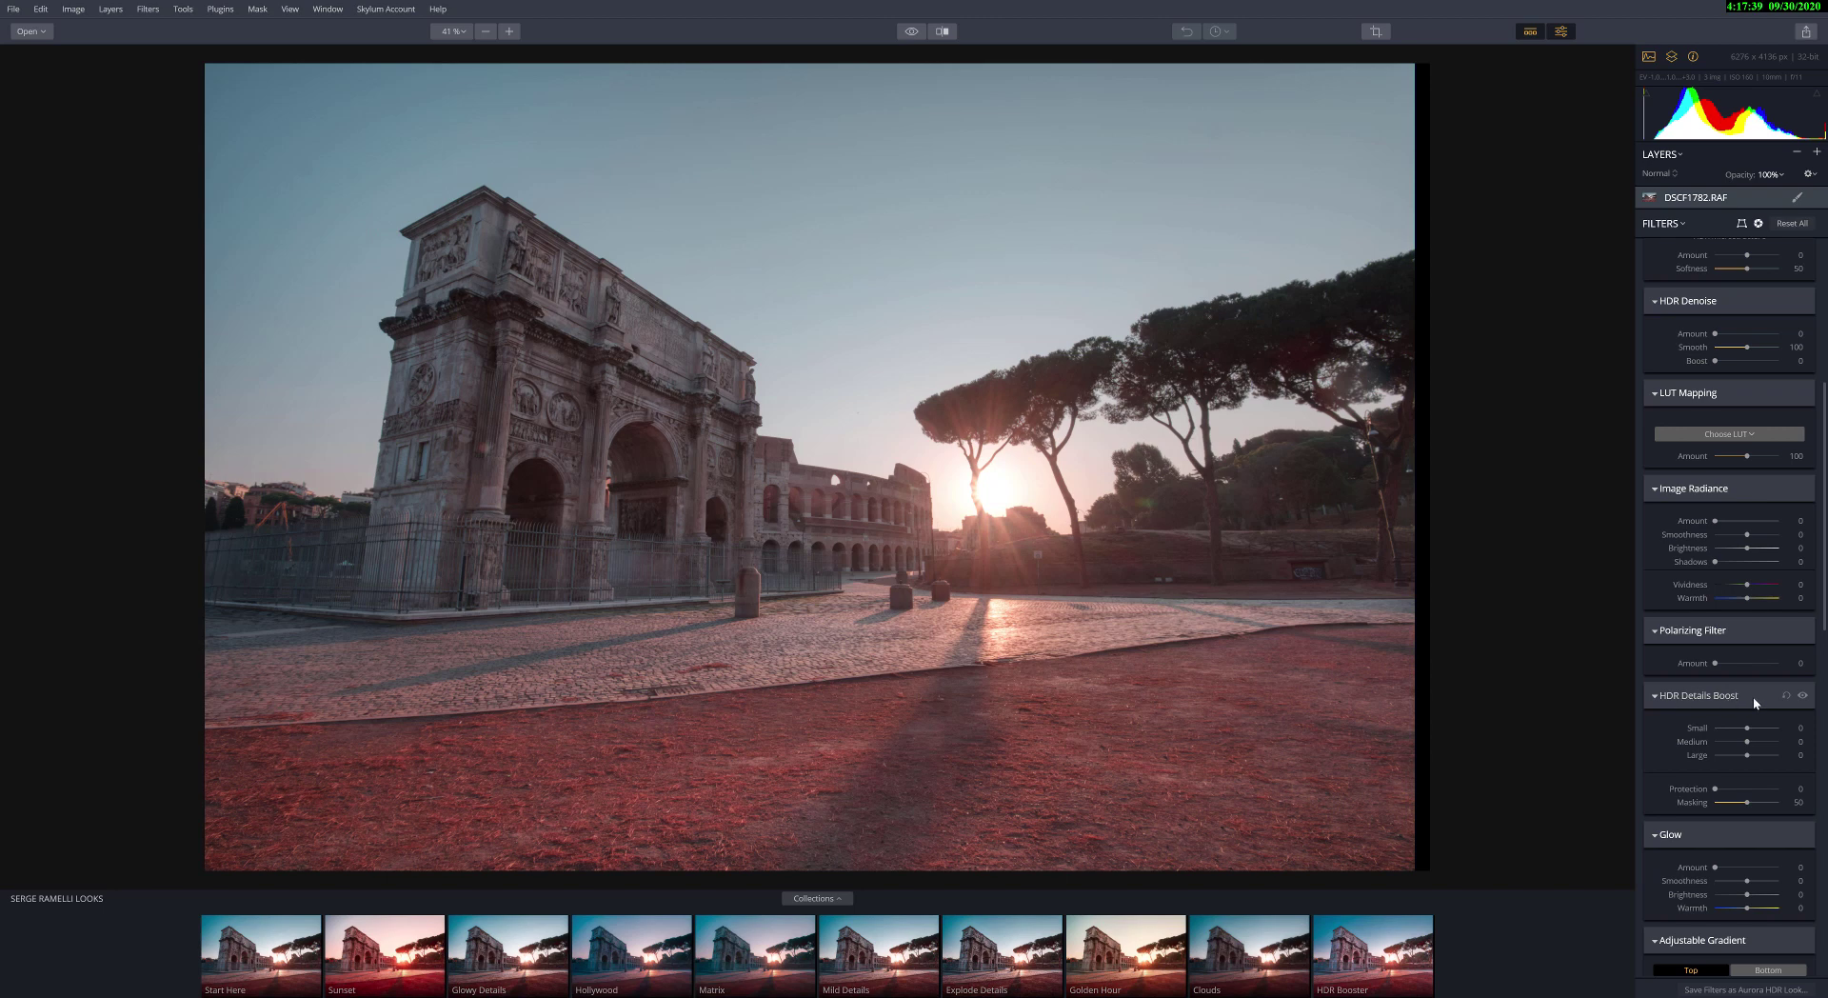
scroll(1718, 757, down, 2)
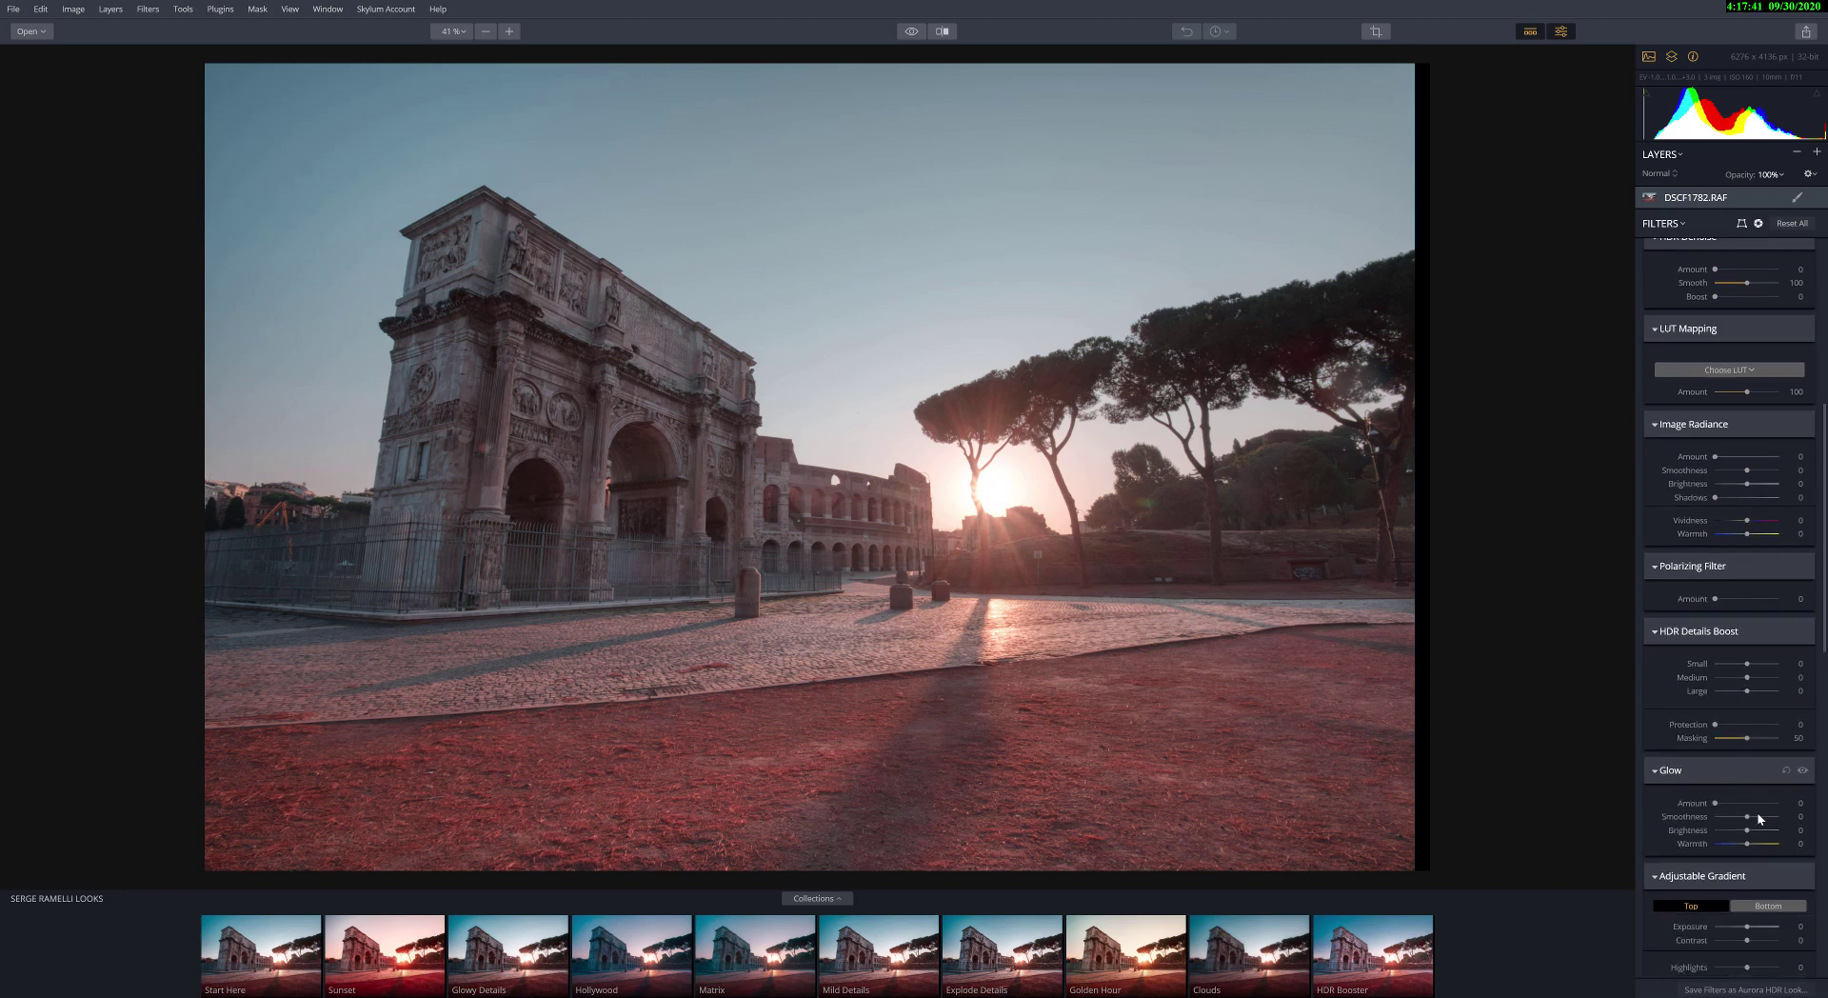
scroll(1709, 790, down, 3)
scroll(1705, 809, down, 2)
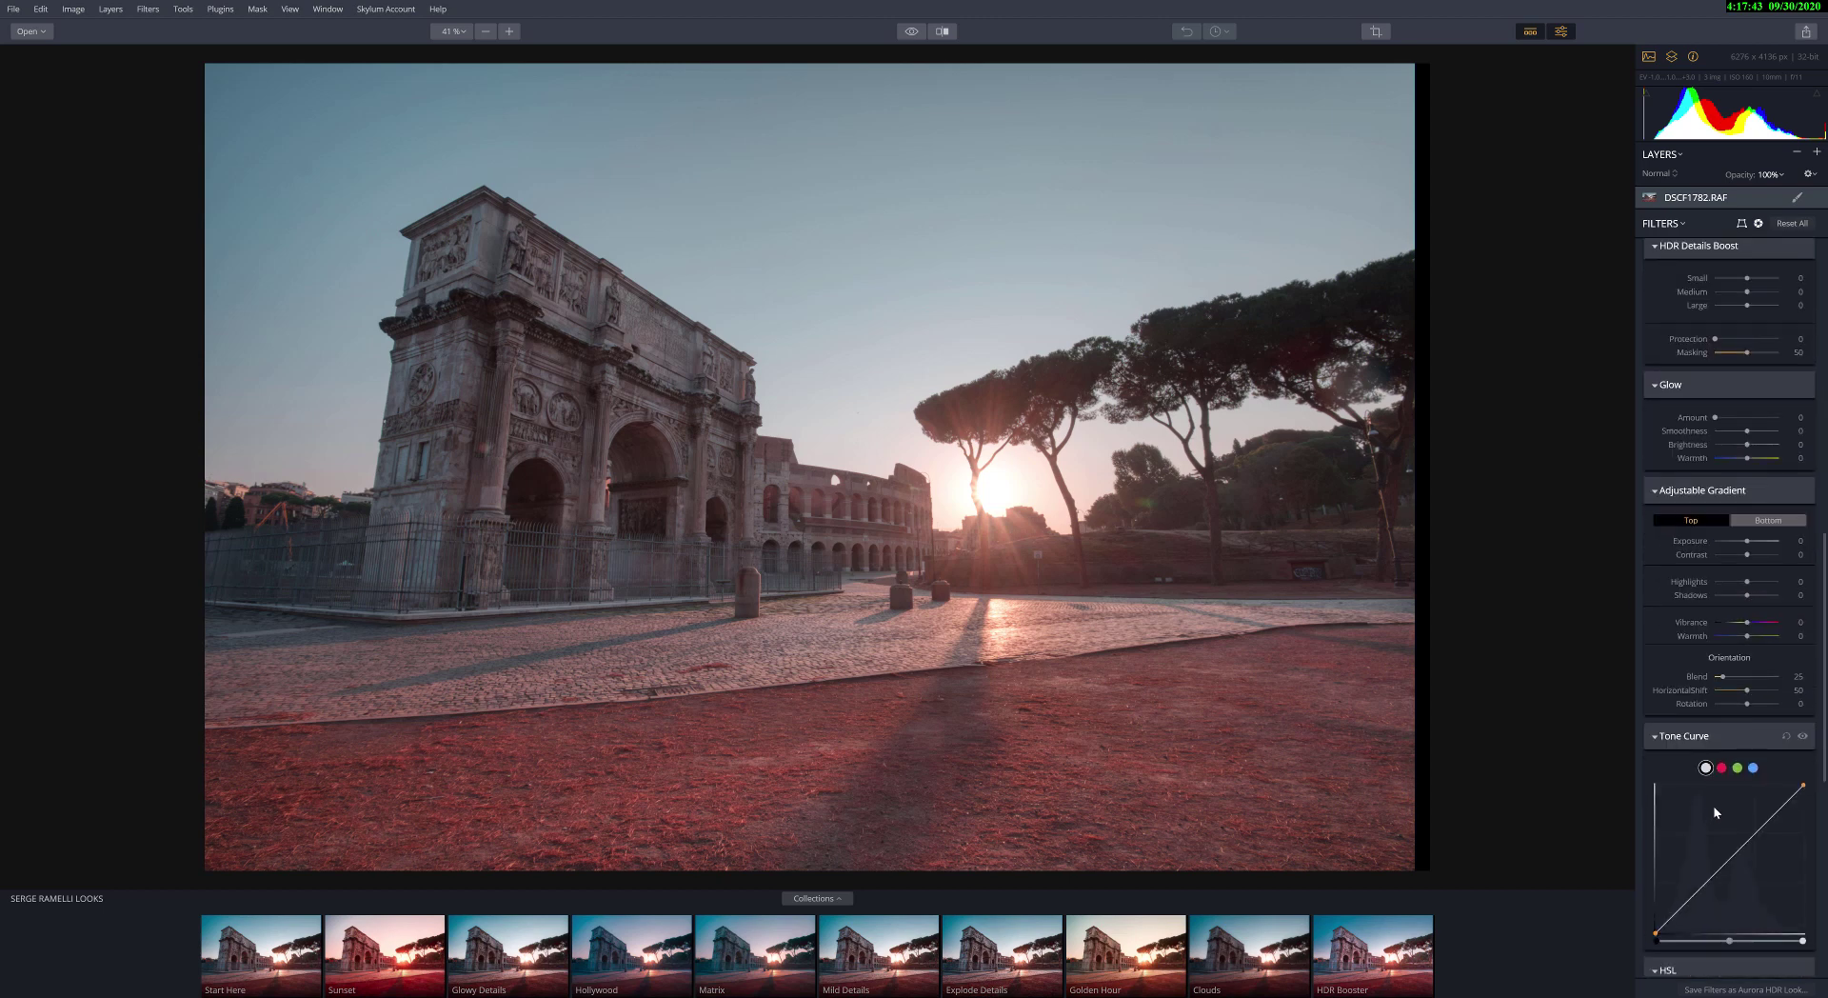
scroll(1713, 752, up, 5)
scroll(1712, 745, up, 5)
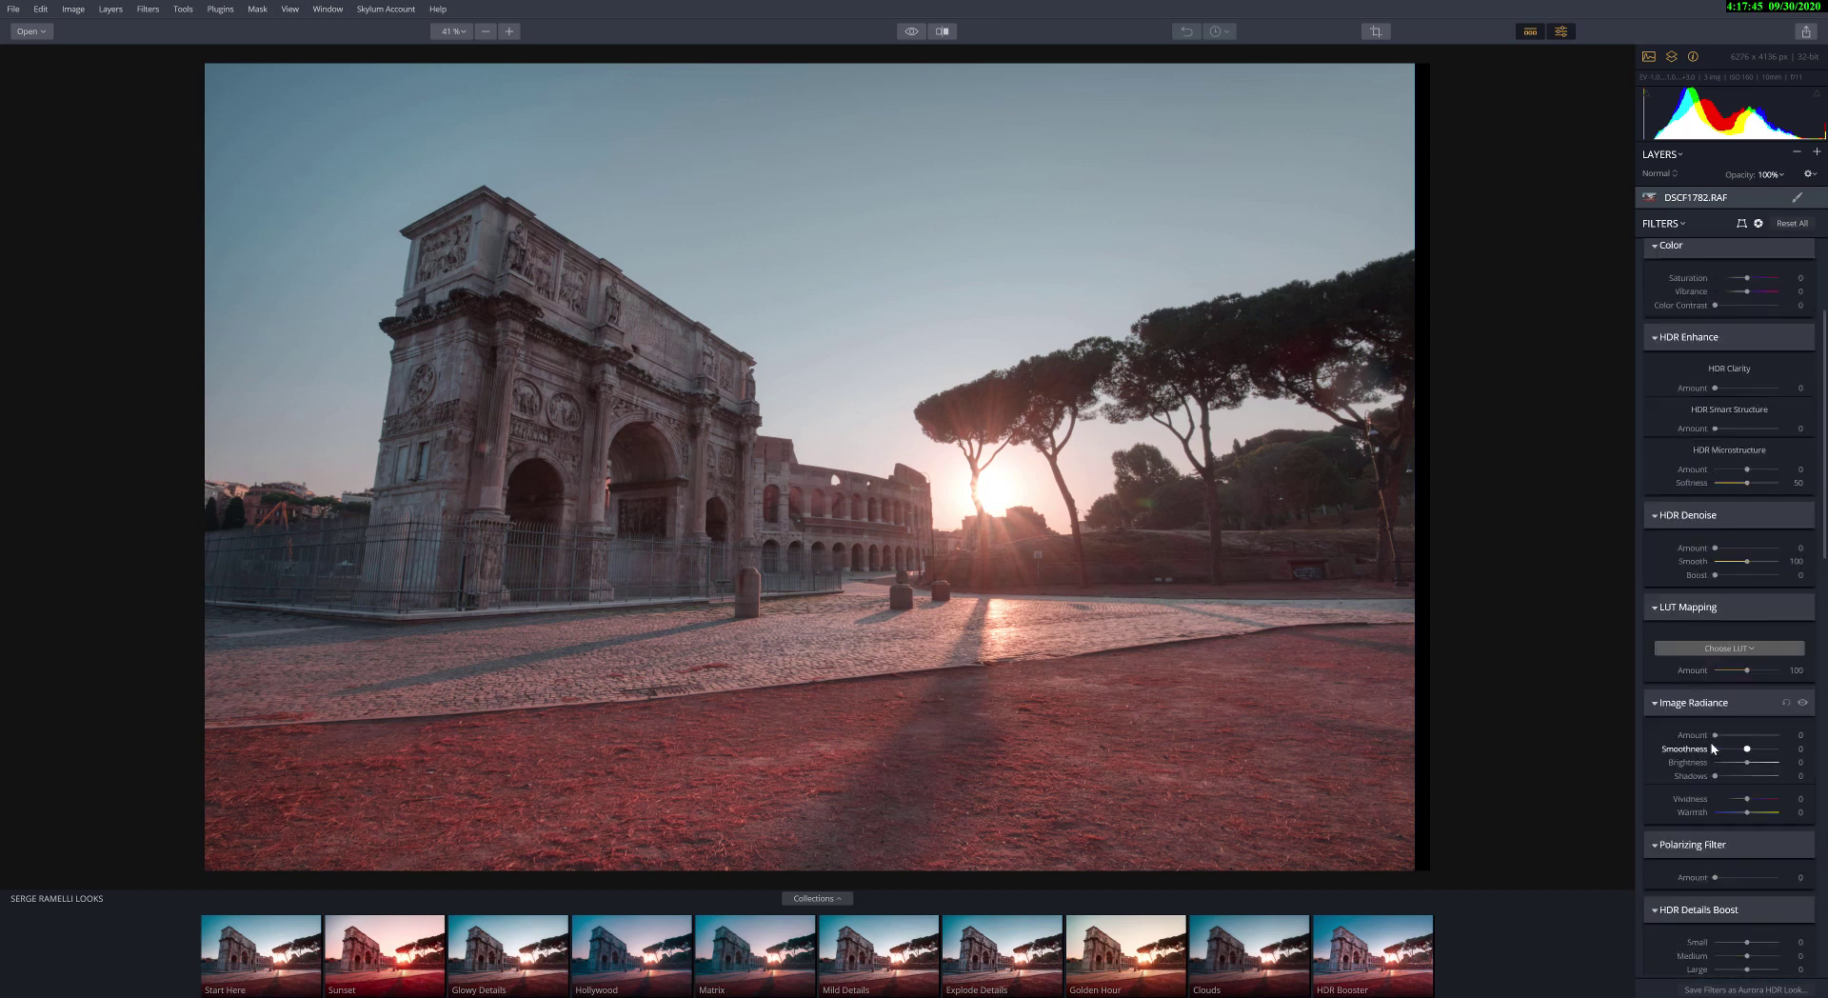
scroll(1709, 741, up, 5)
scroll(1705, 736, up, 5)
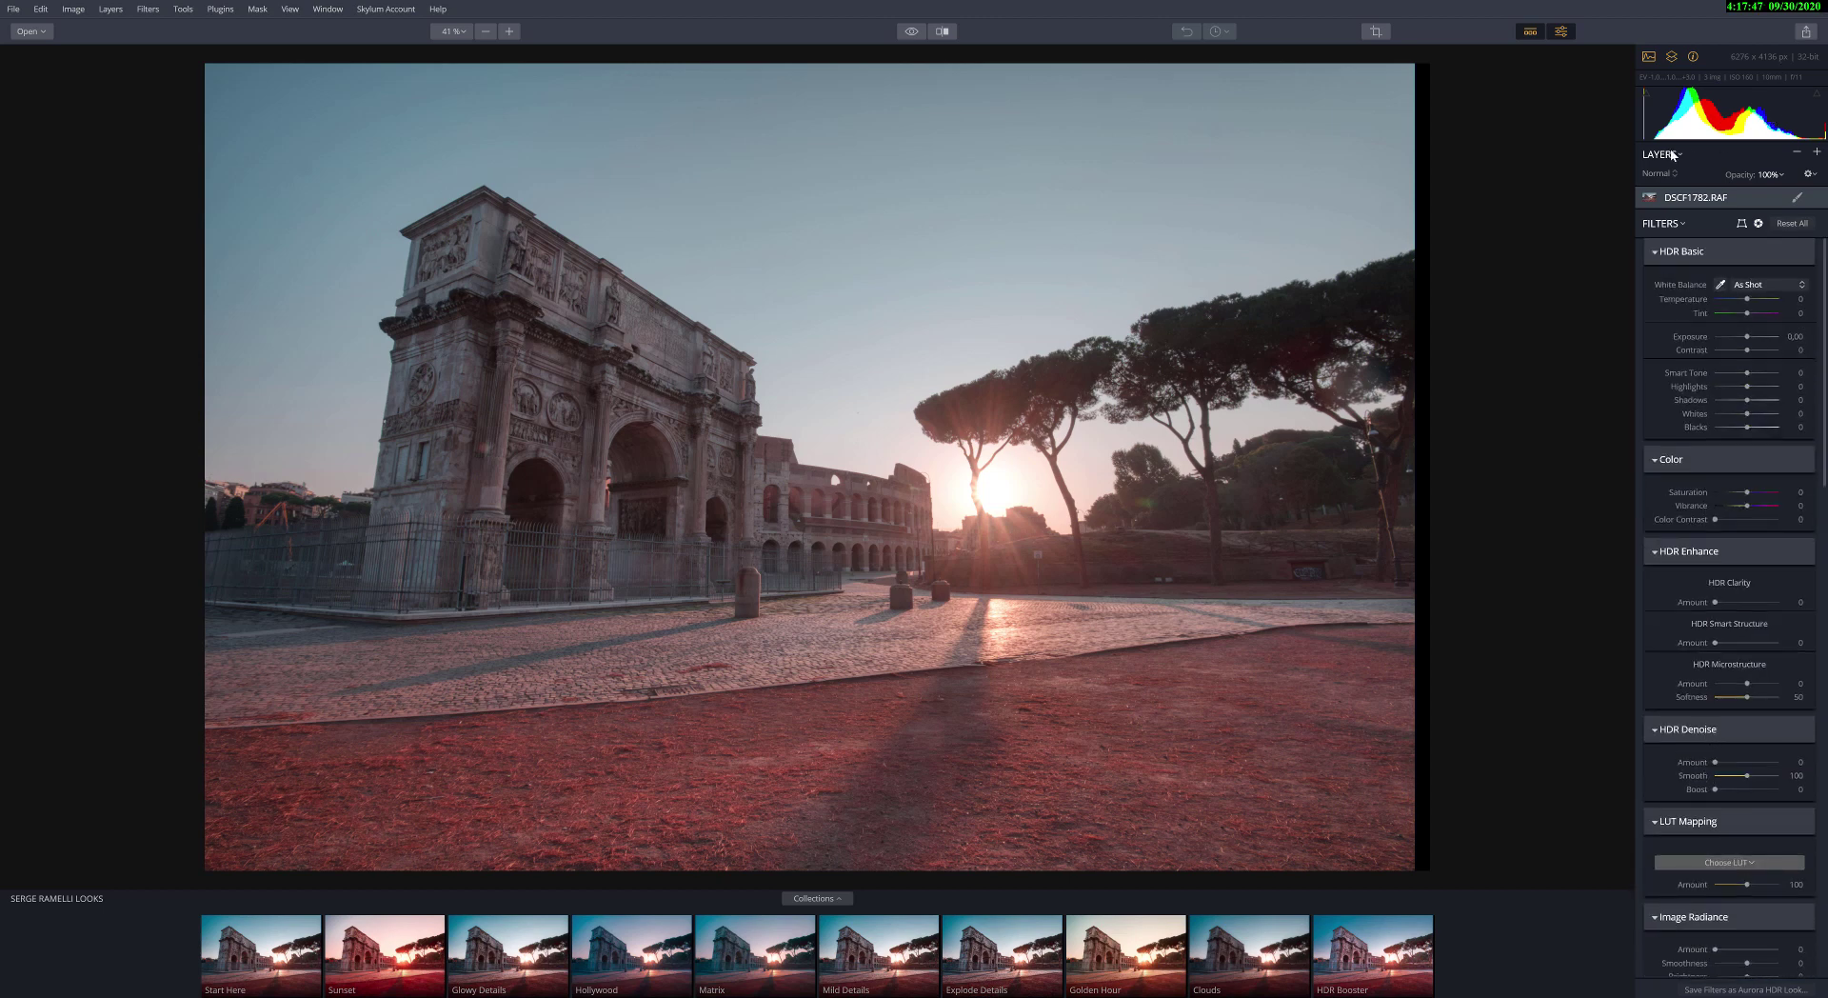
click(1817, 153)
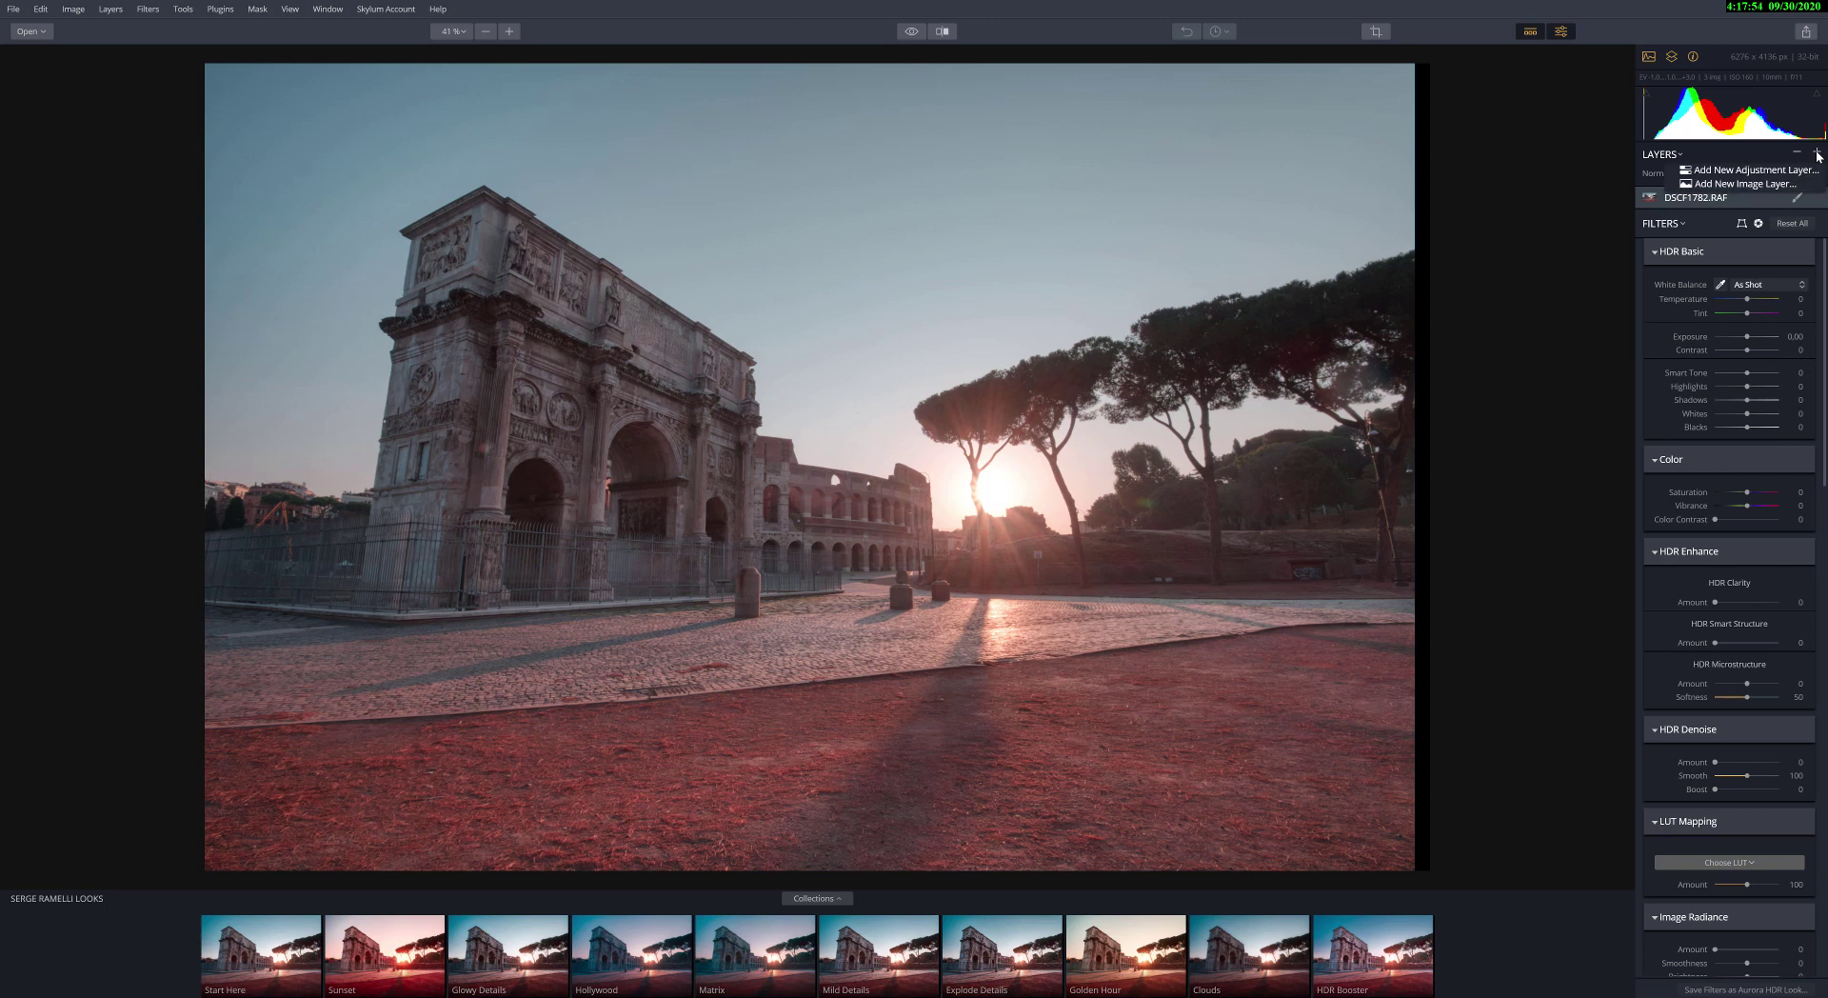
Add Adjustment Layer 1 and switch the looks browser from Essential to Serge Ramelli Looks.
click(1761, 169)
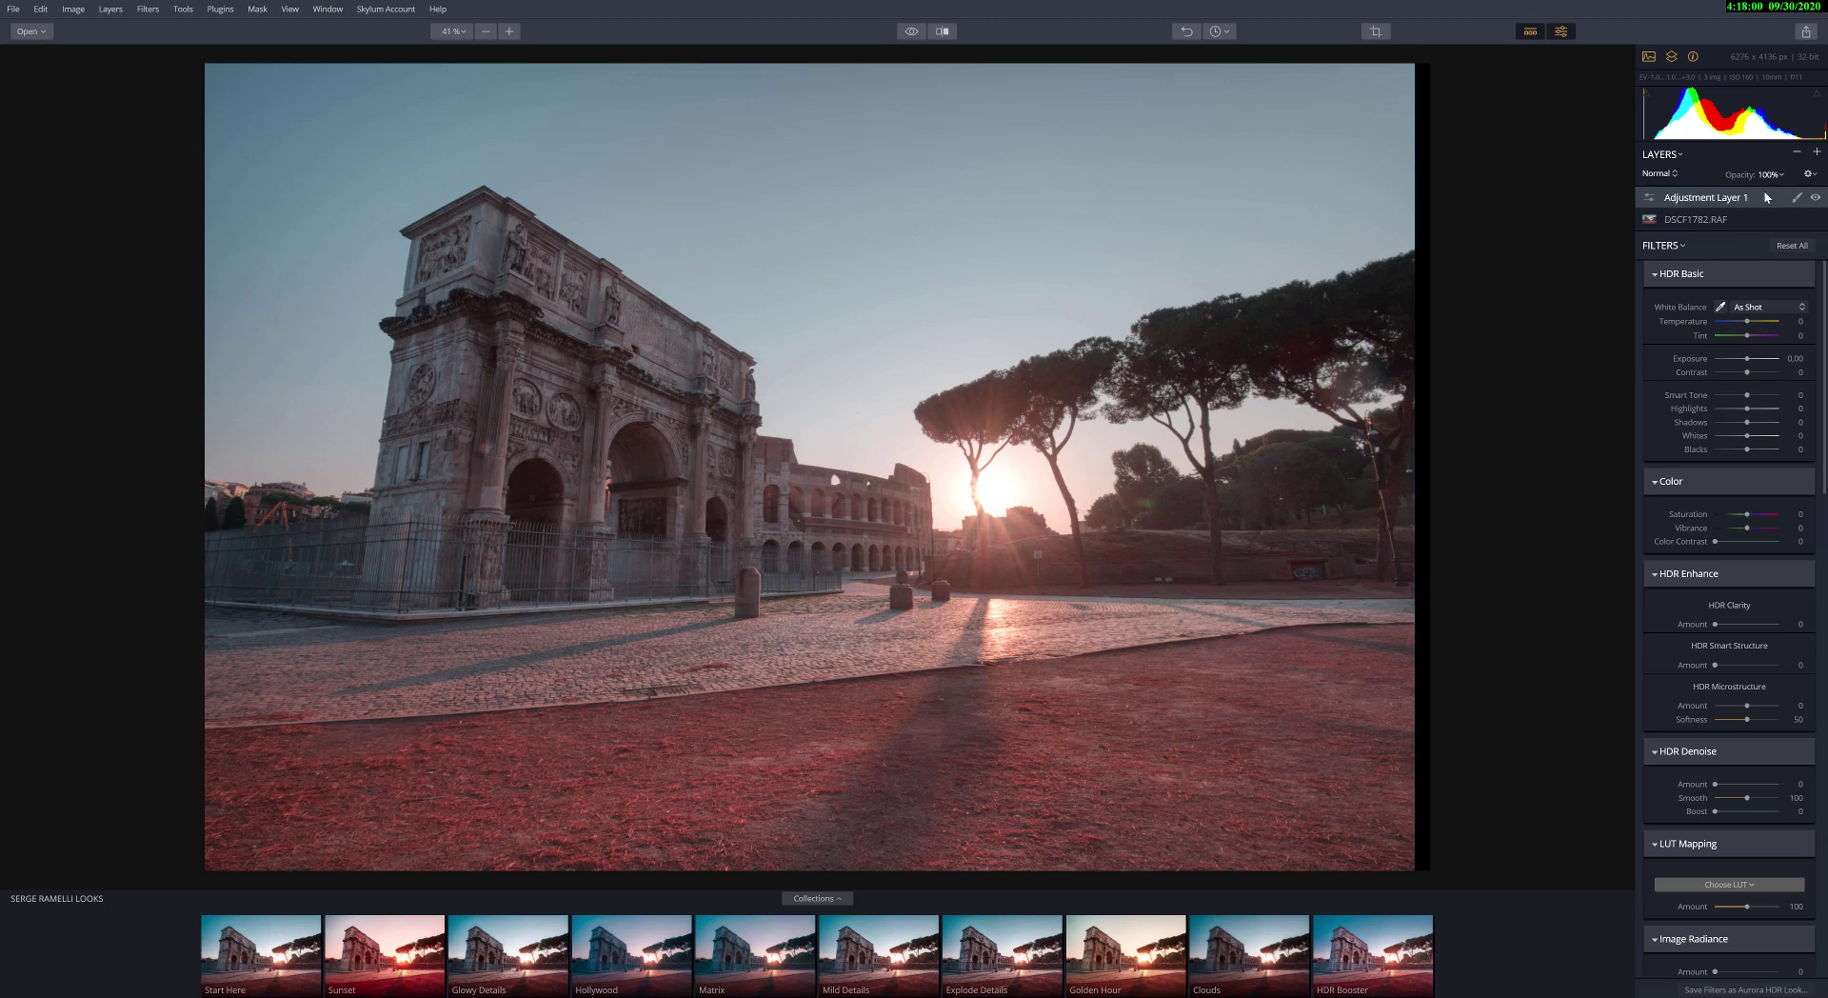
mouse_move(261, 952)
click(828, 901)
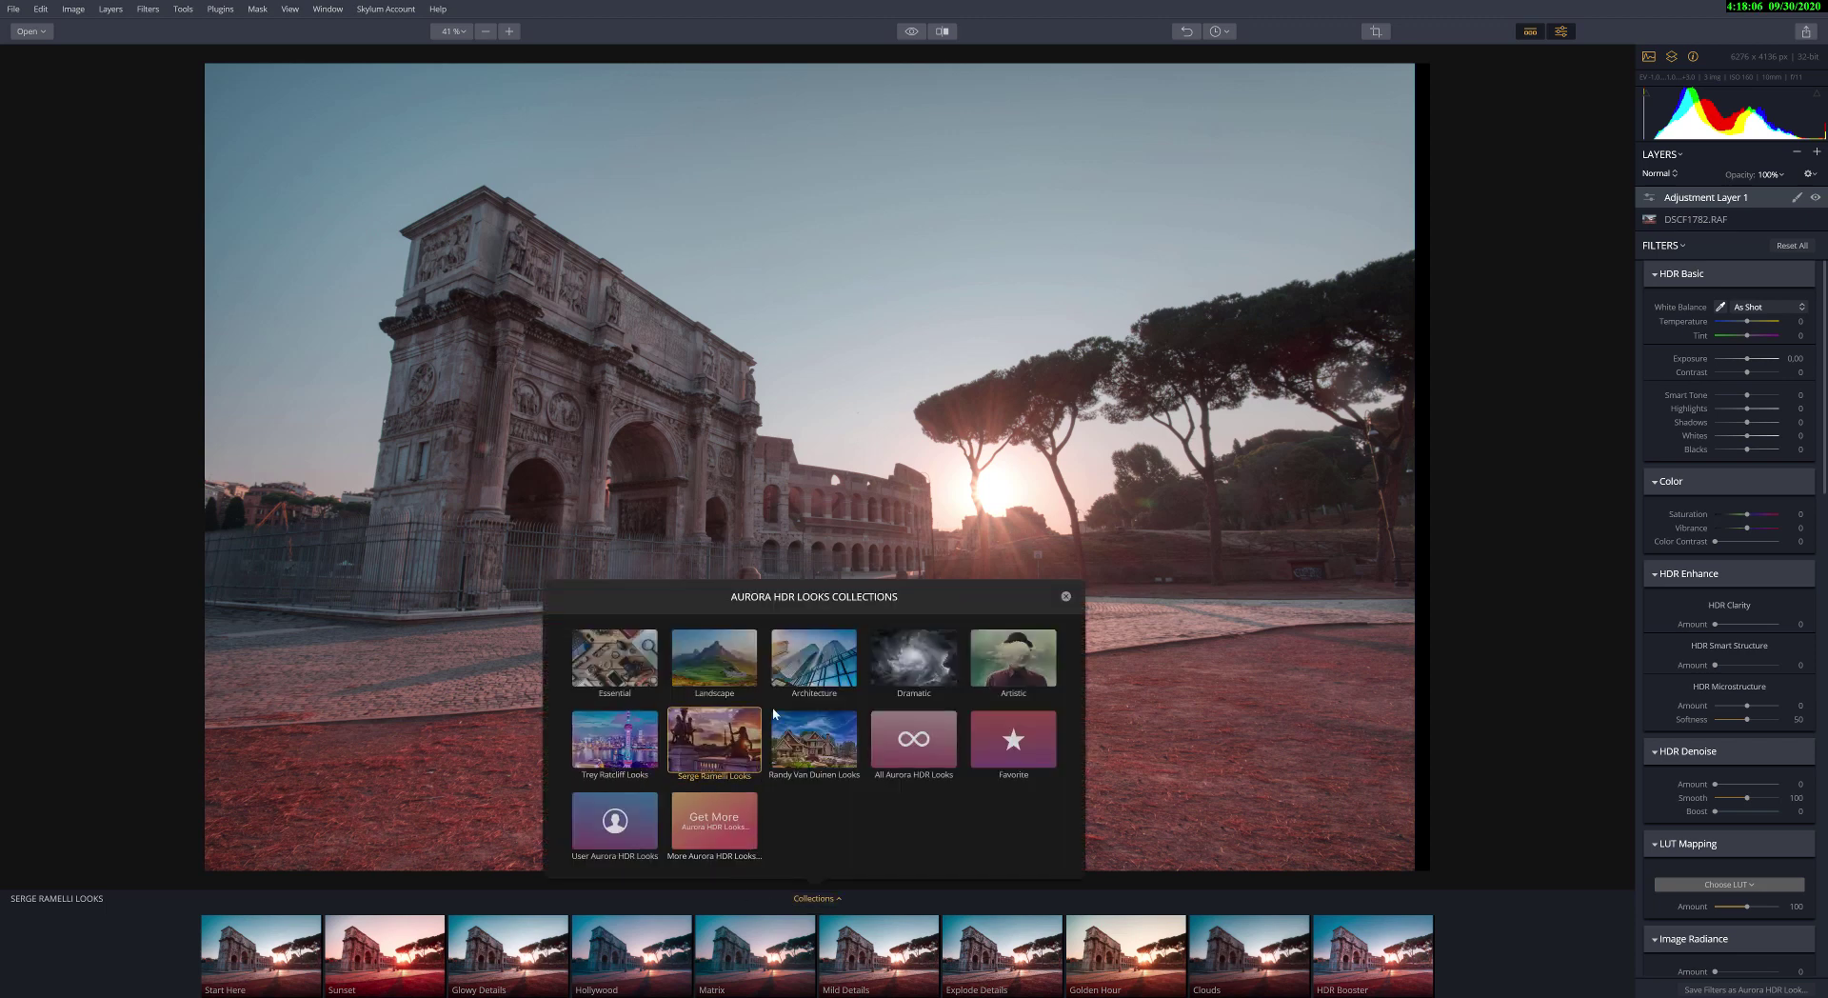
click(614, 671)
click(815, 898)
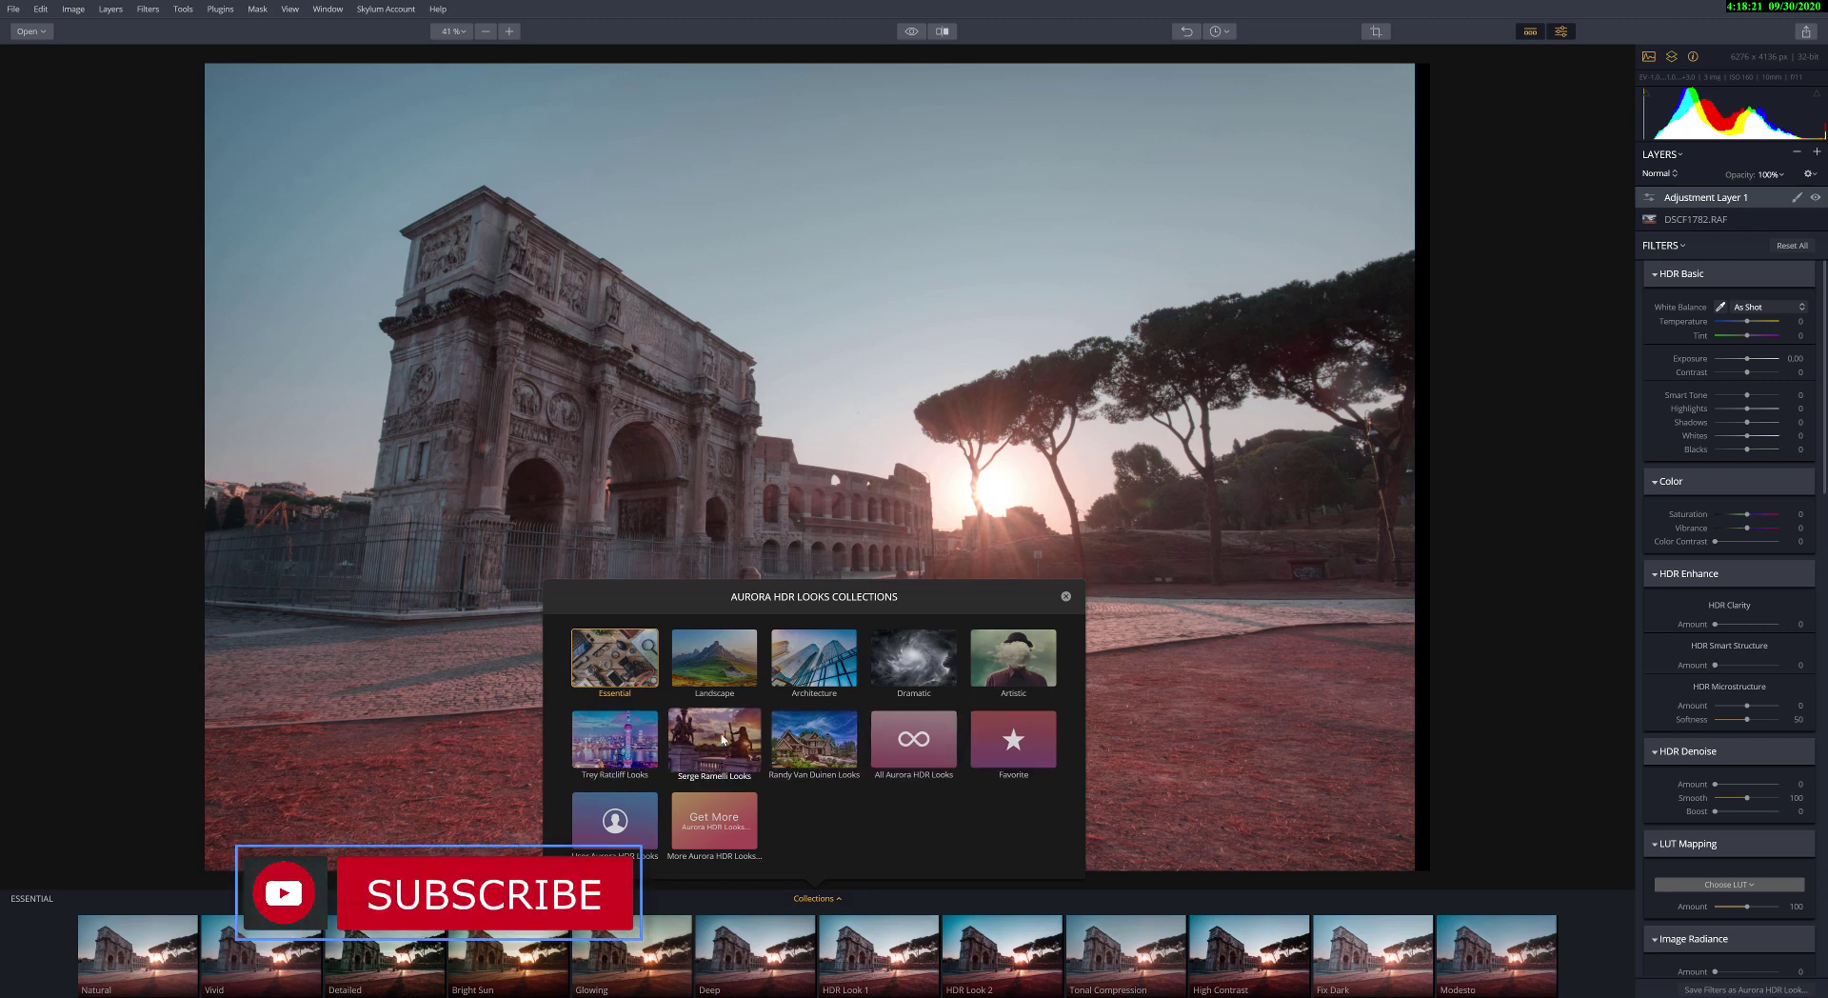
click(719, 747)
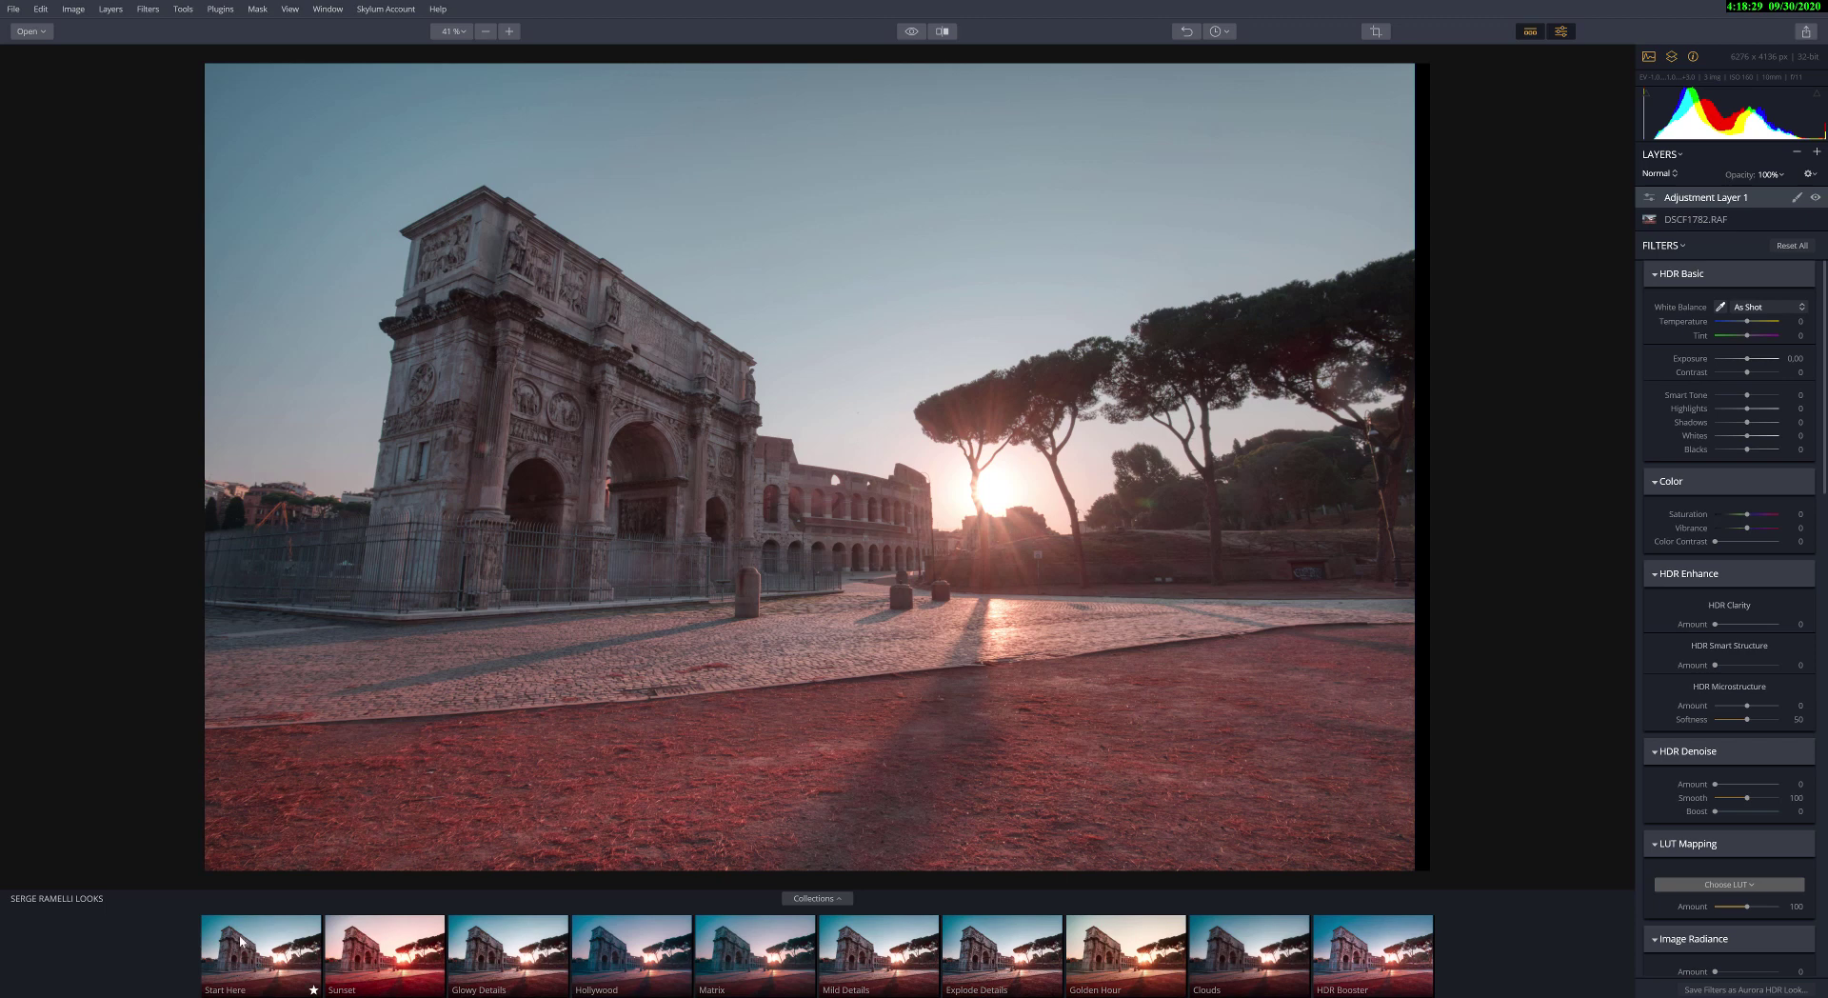
Apply the Start Here look at amount 55, compare by toggling the layer, then select DSCF1782.RAF.
click(265, 955)
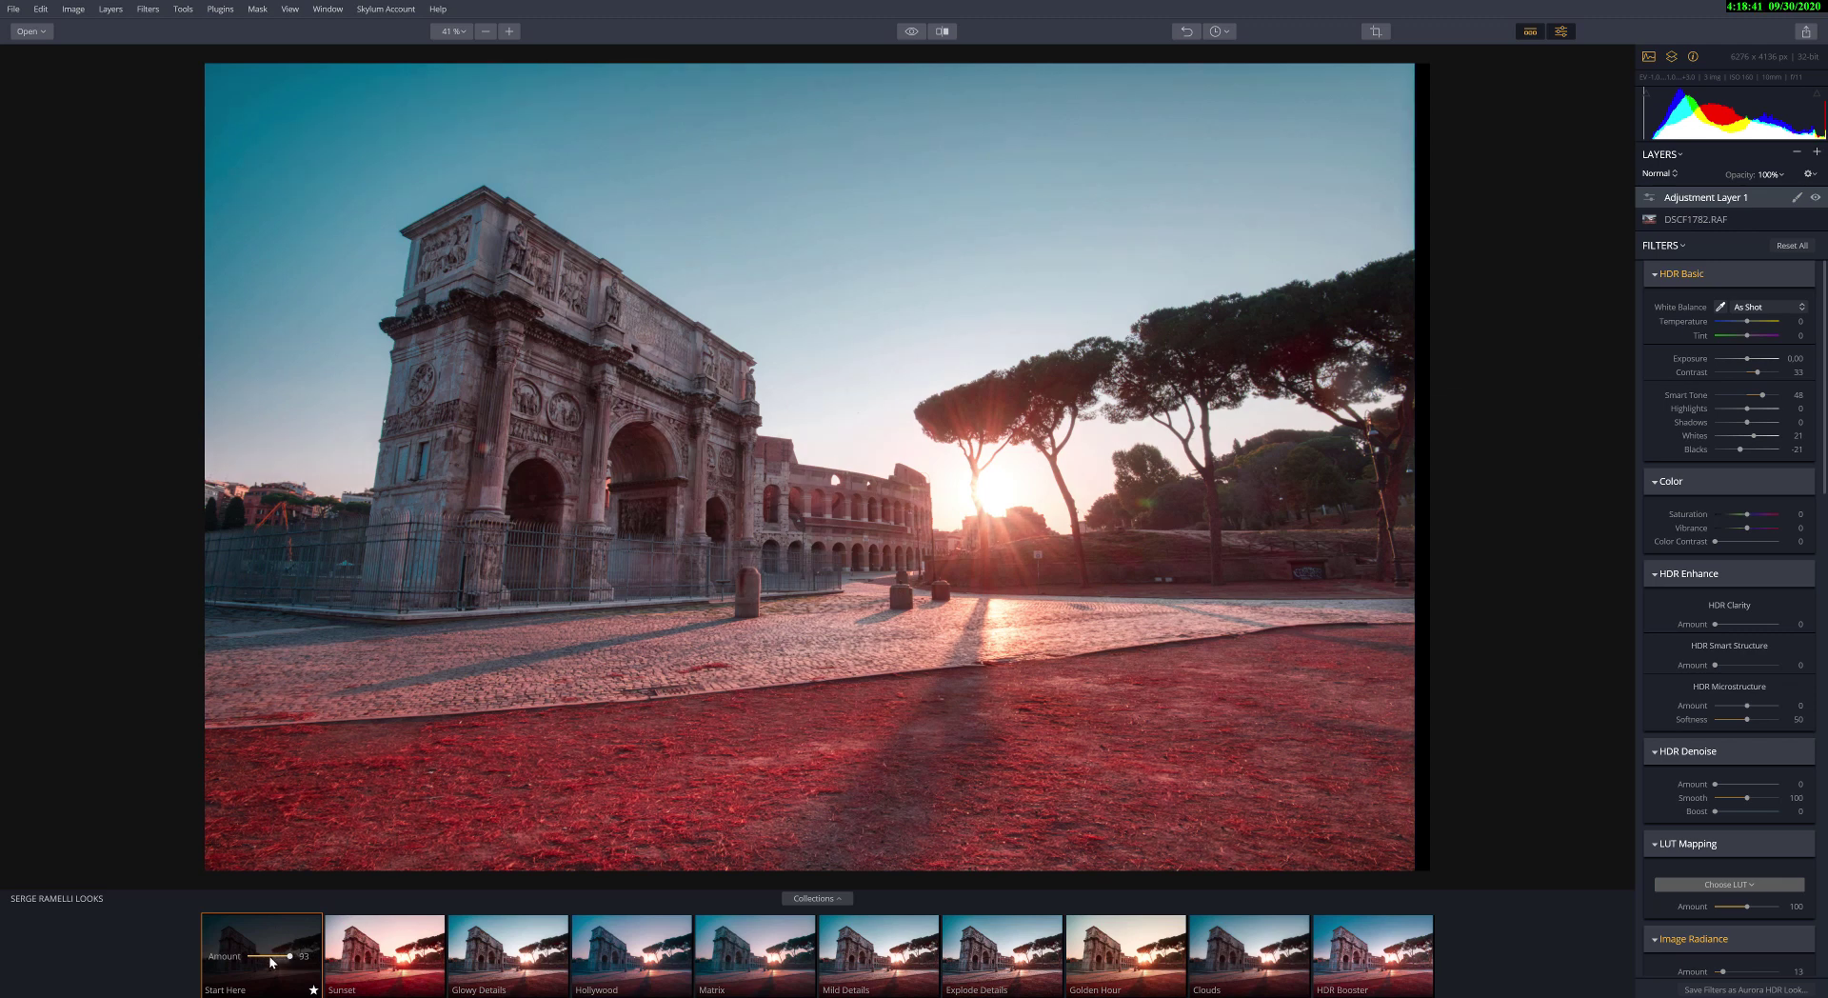
click(273, 957)
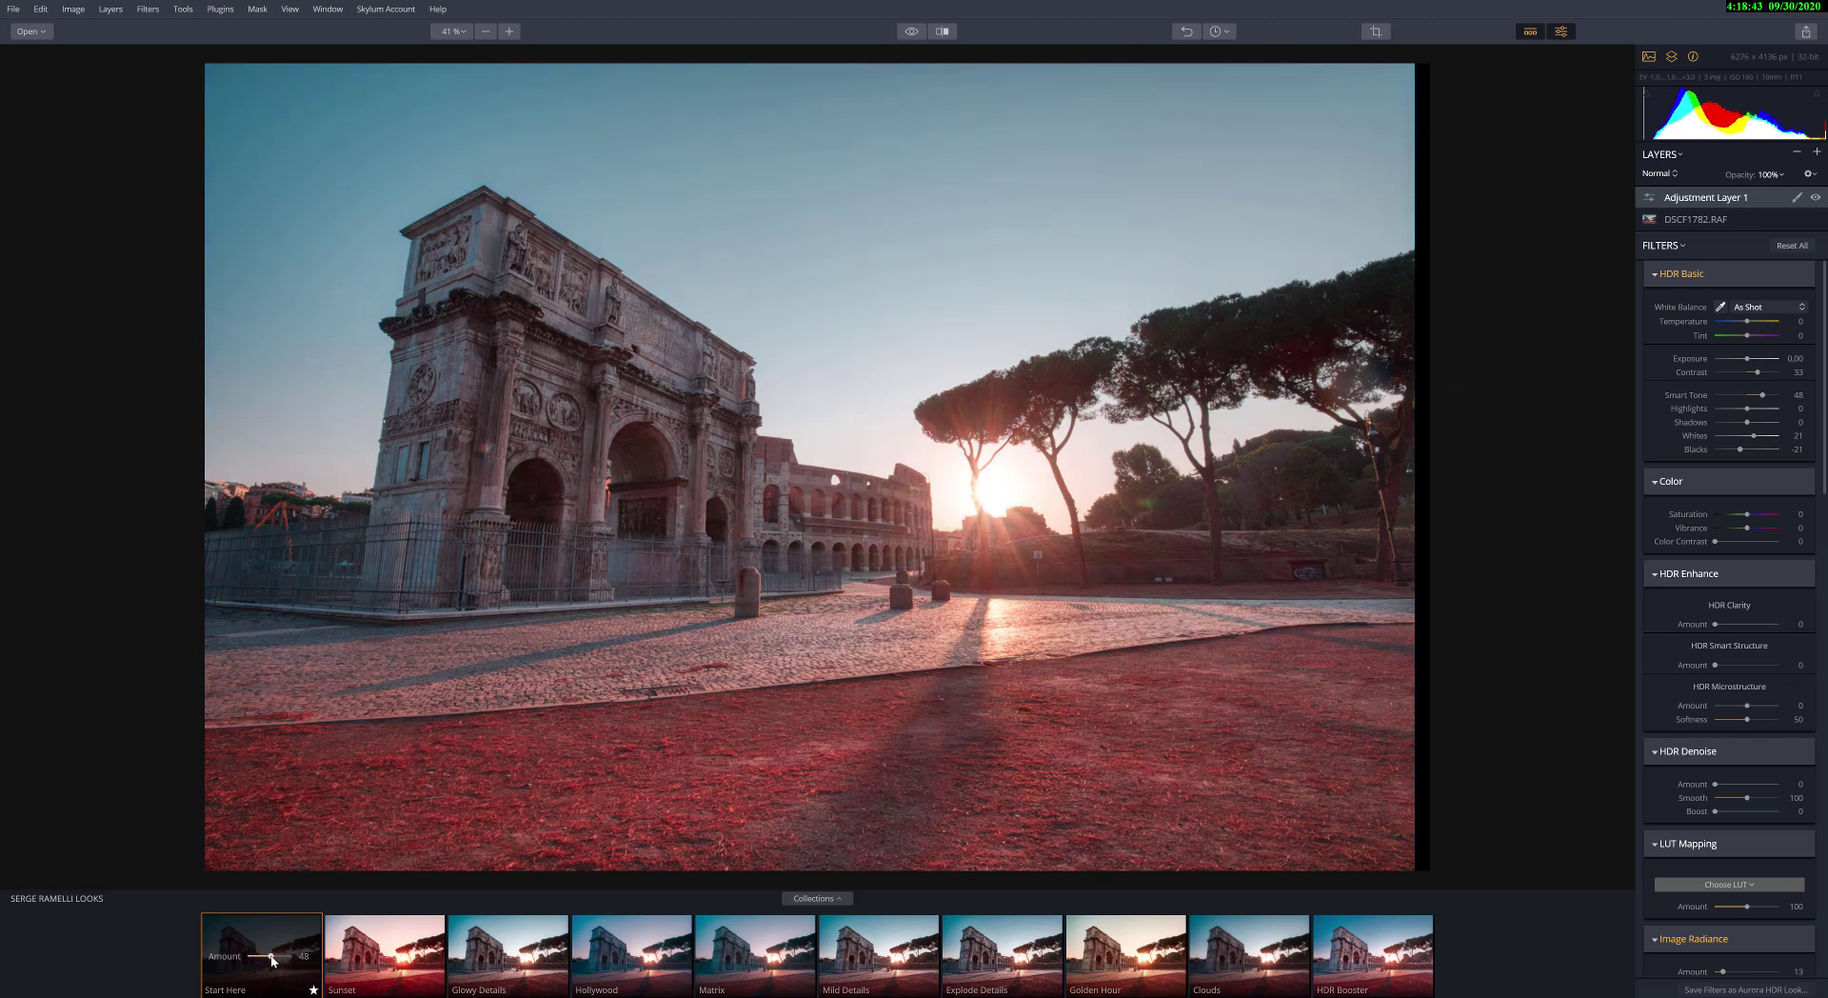
drag(272, 956, 277, 959)
click(1816, 198)
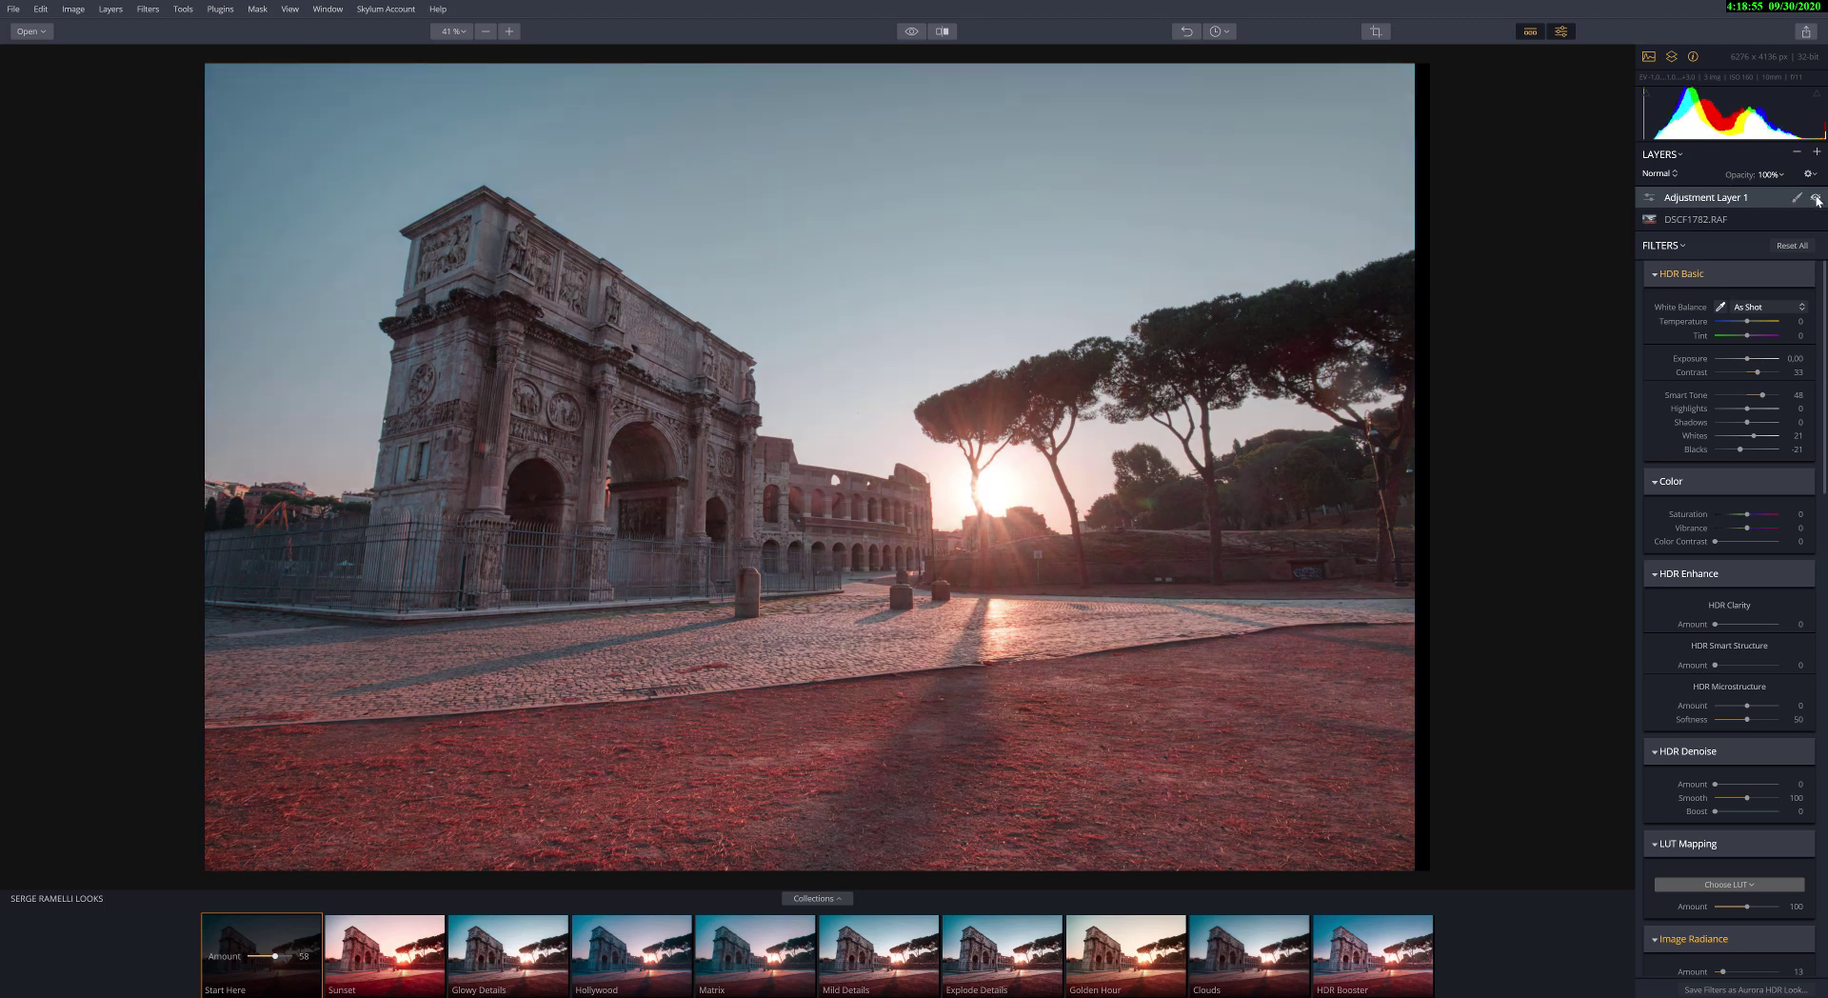
click(1816, 198)
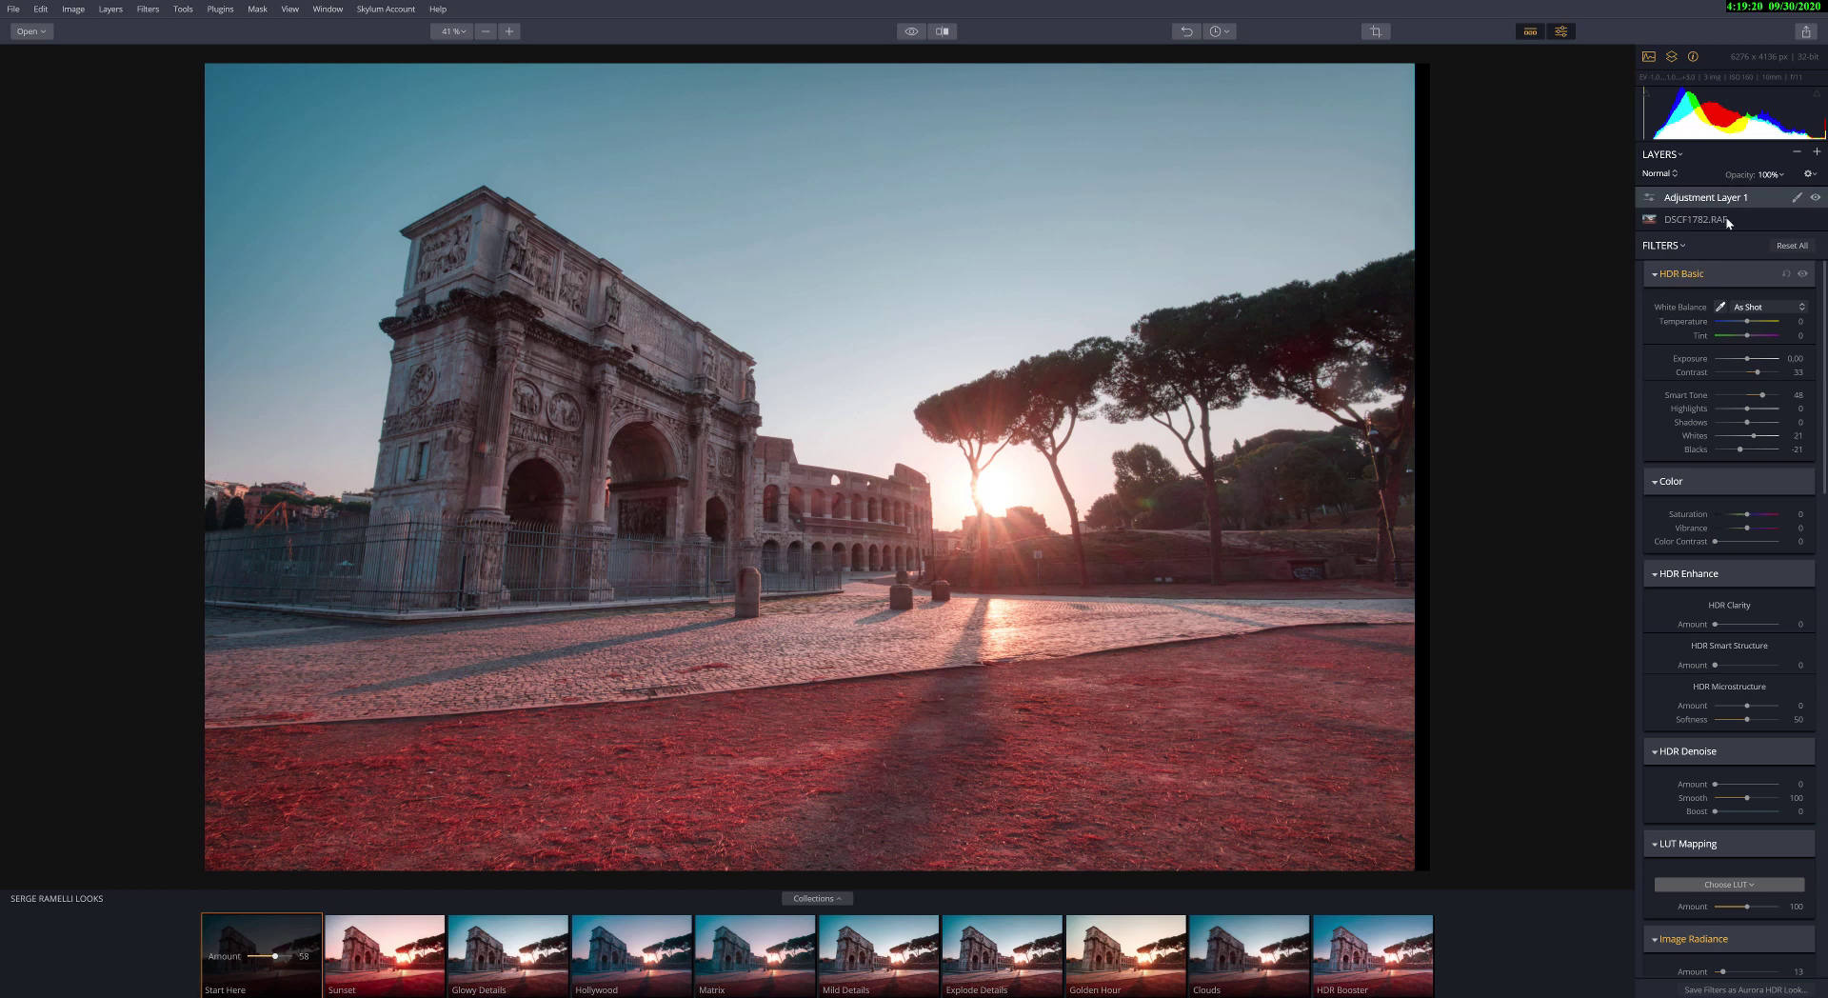
click(1762, 220)
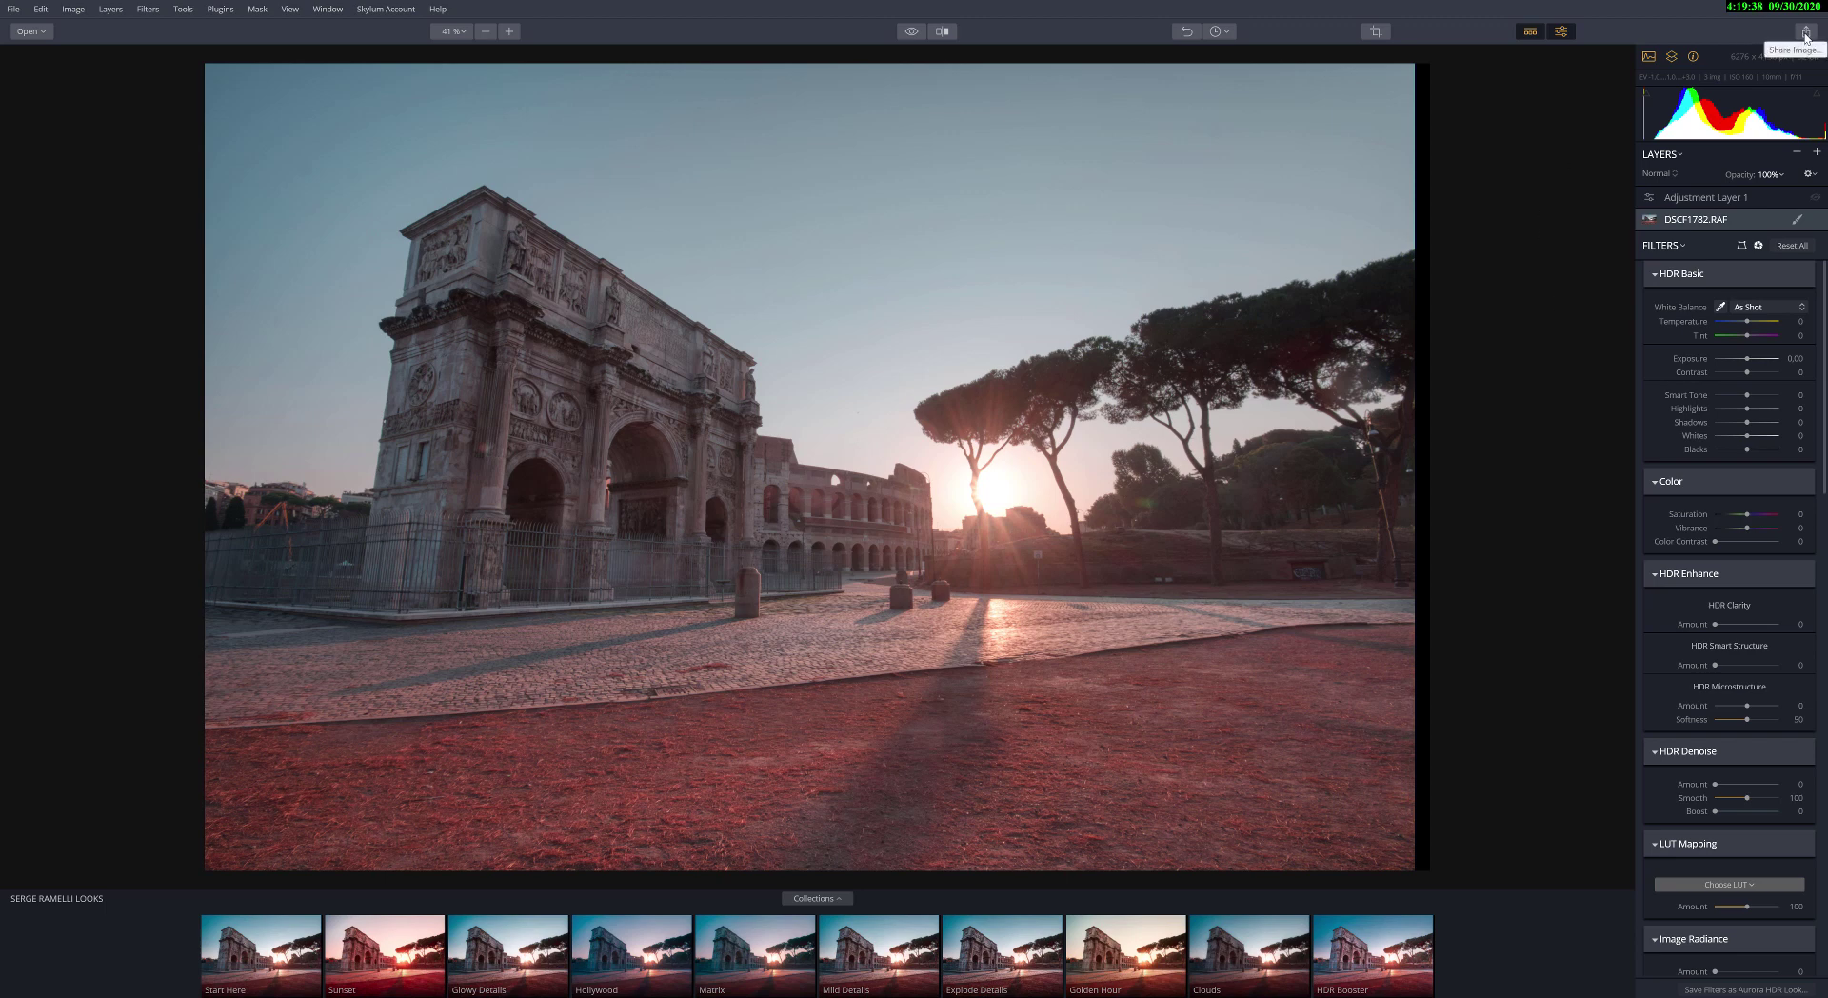
Export the edited image as a 16-bit sRGB TIFF named ARCO DI COSTANTINO to Pictures.
click(1759, 199)
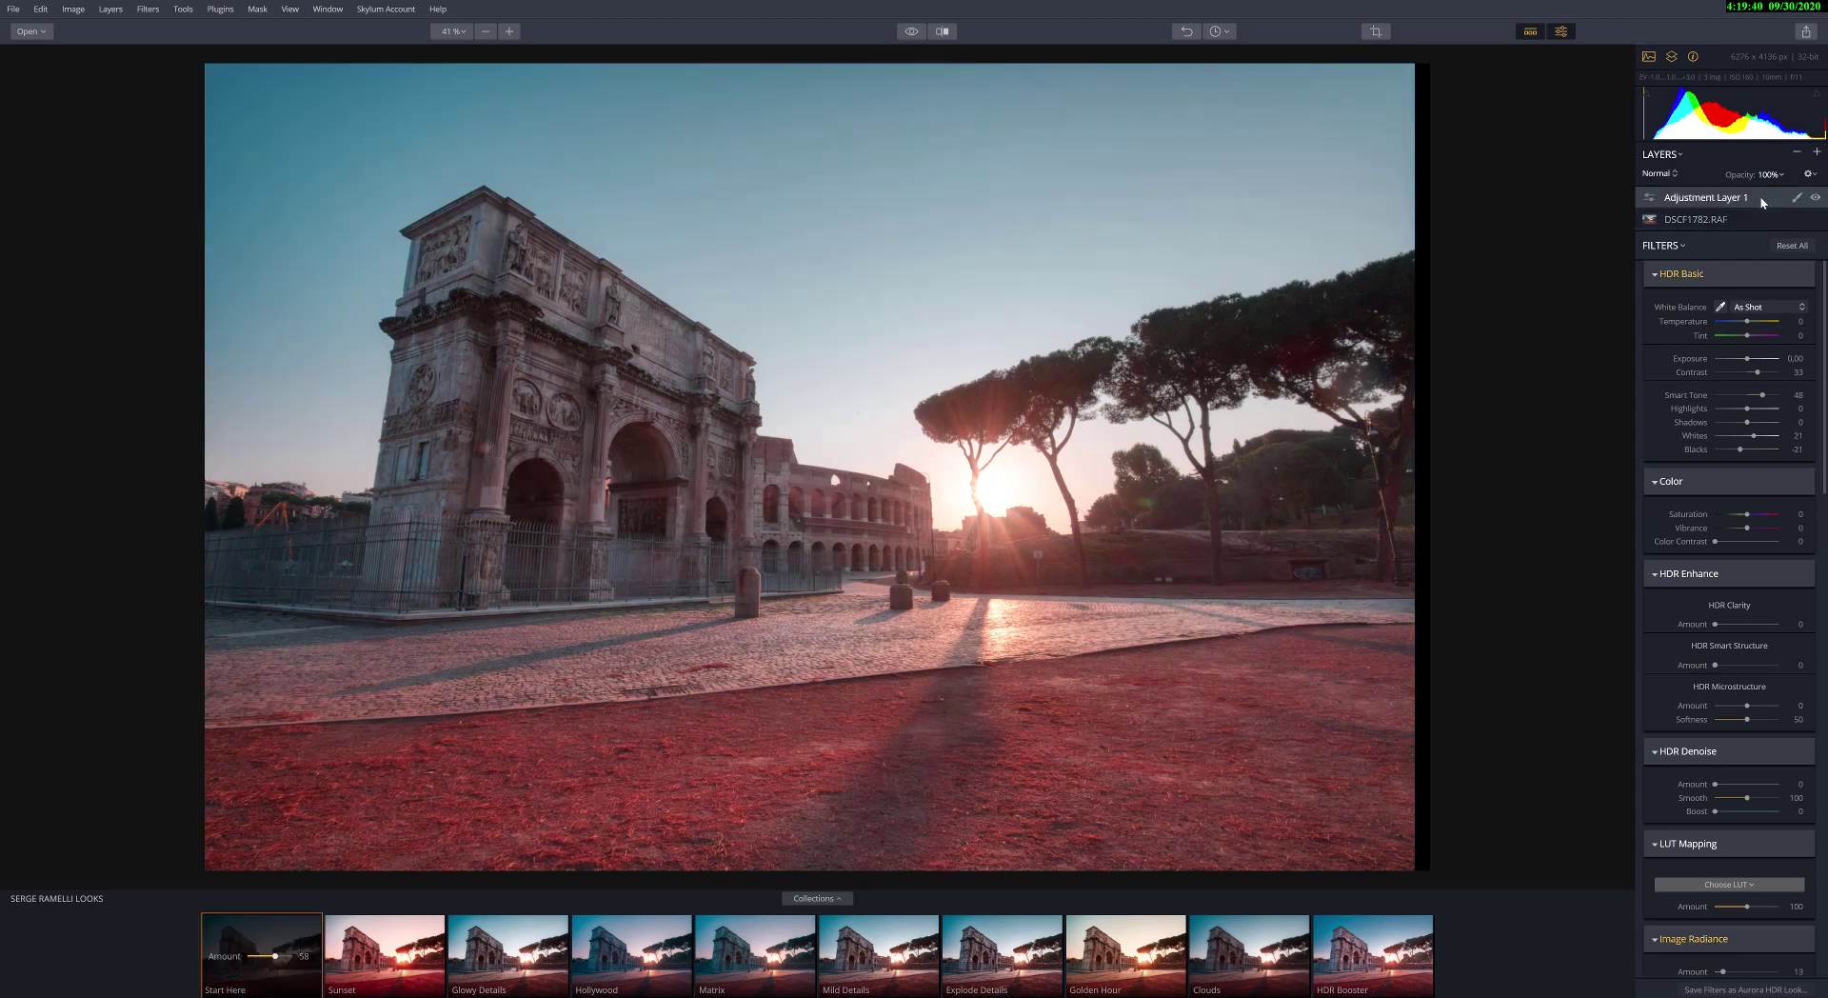
click(1809, 38)
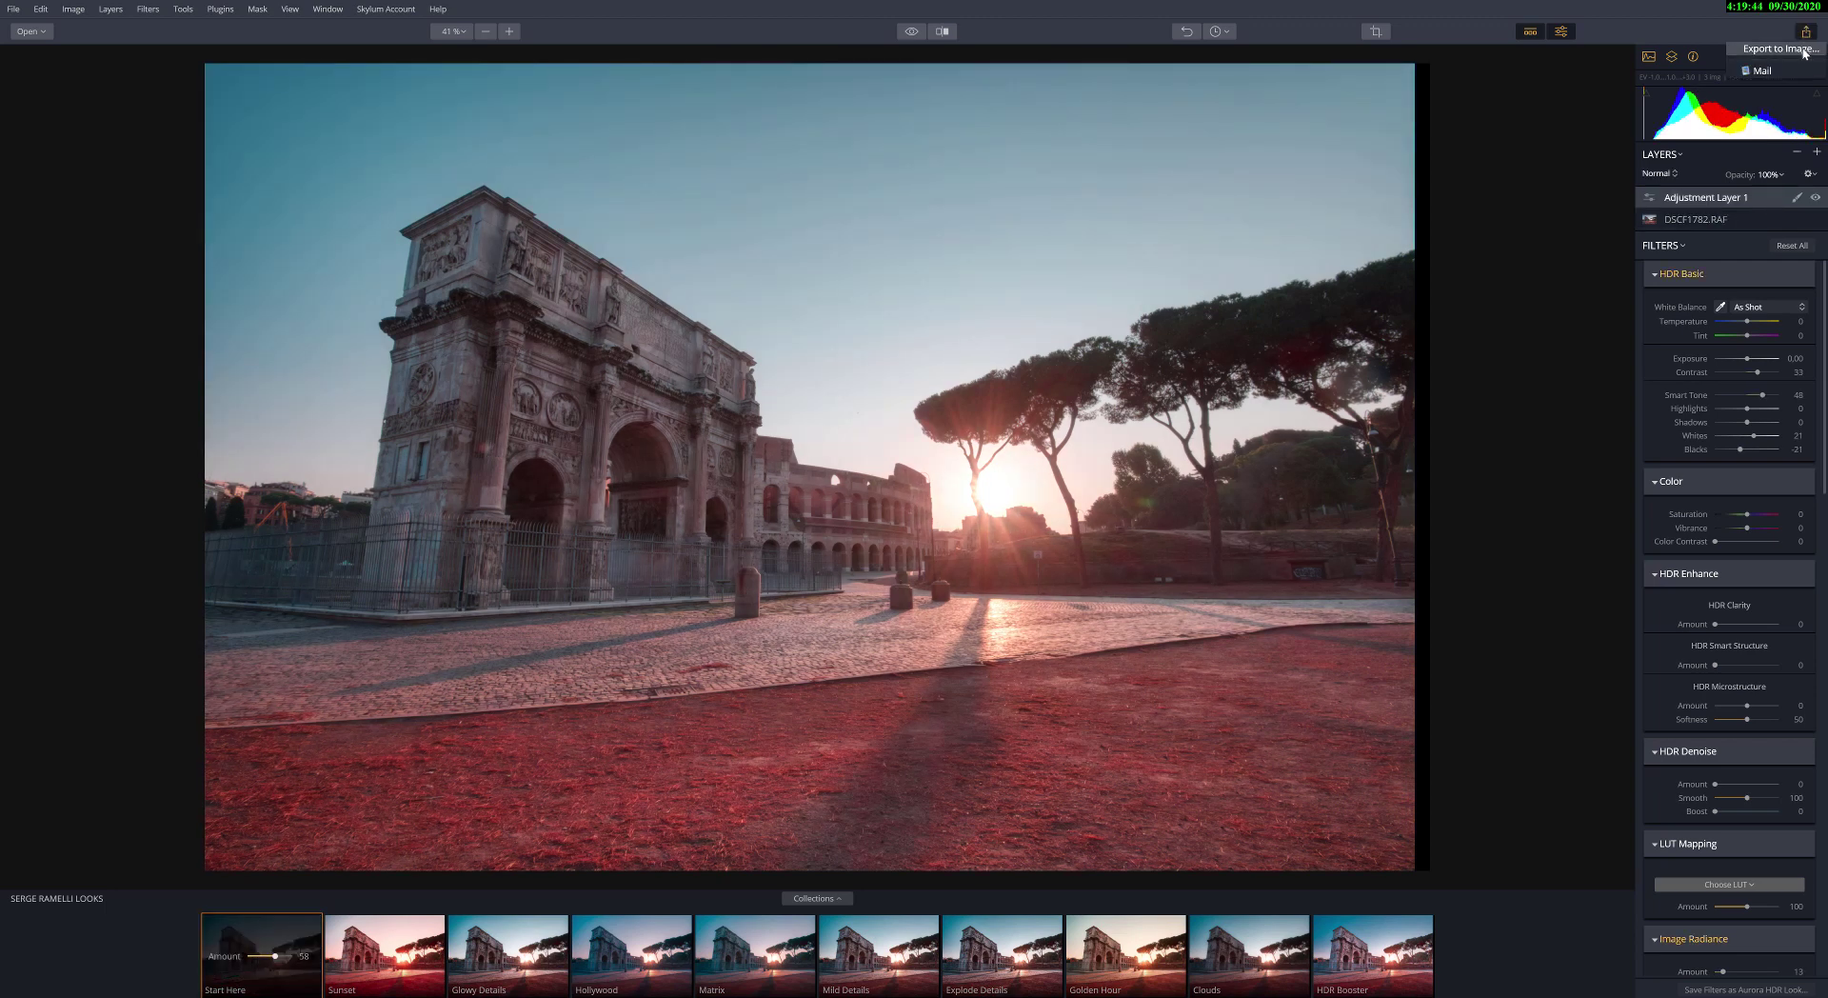
click(1779, 49)
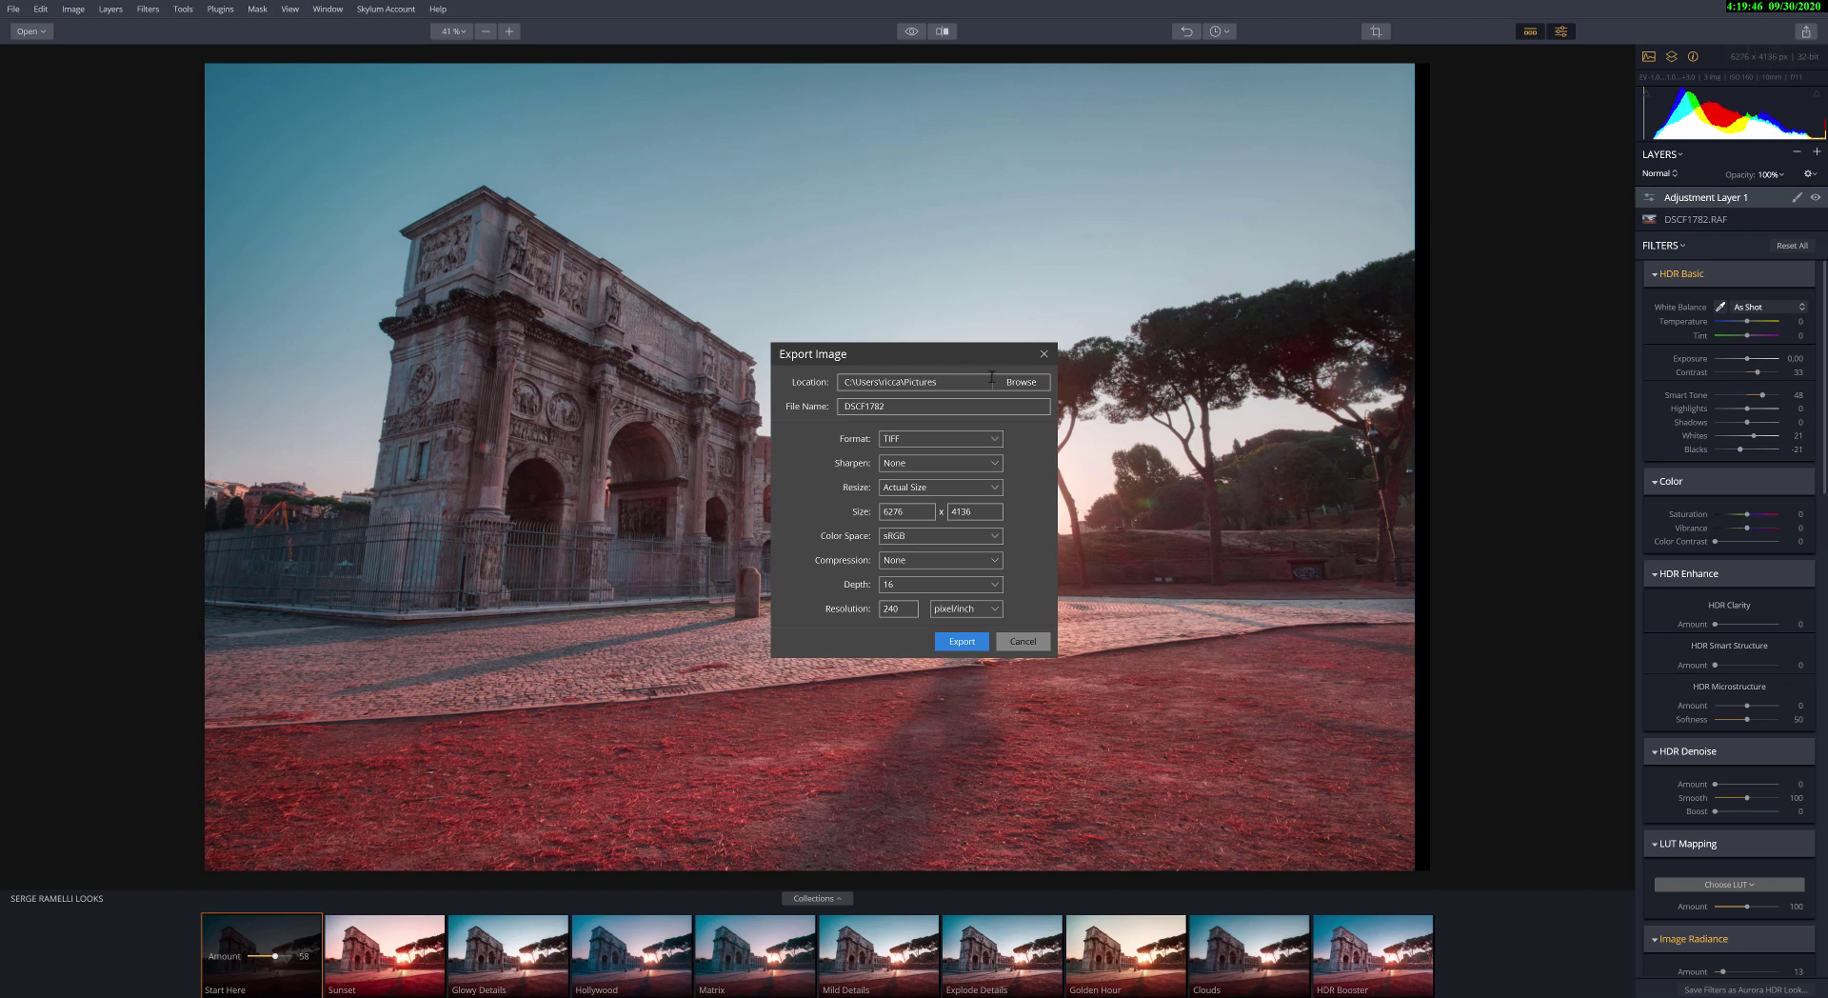
drag(890, 406, 849, 405)
click(879, 408)
drag(894, 405, 838, 408)
text(A)
text(TANTINO)
click(962, 641)
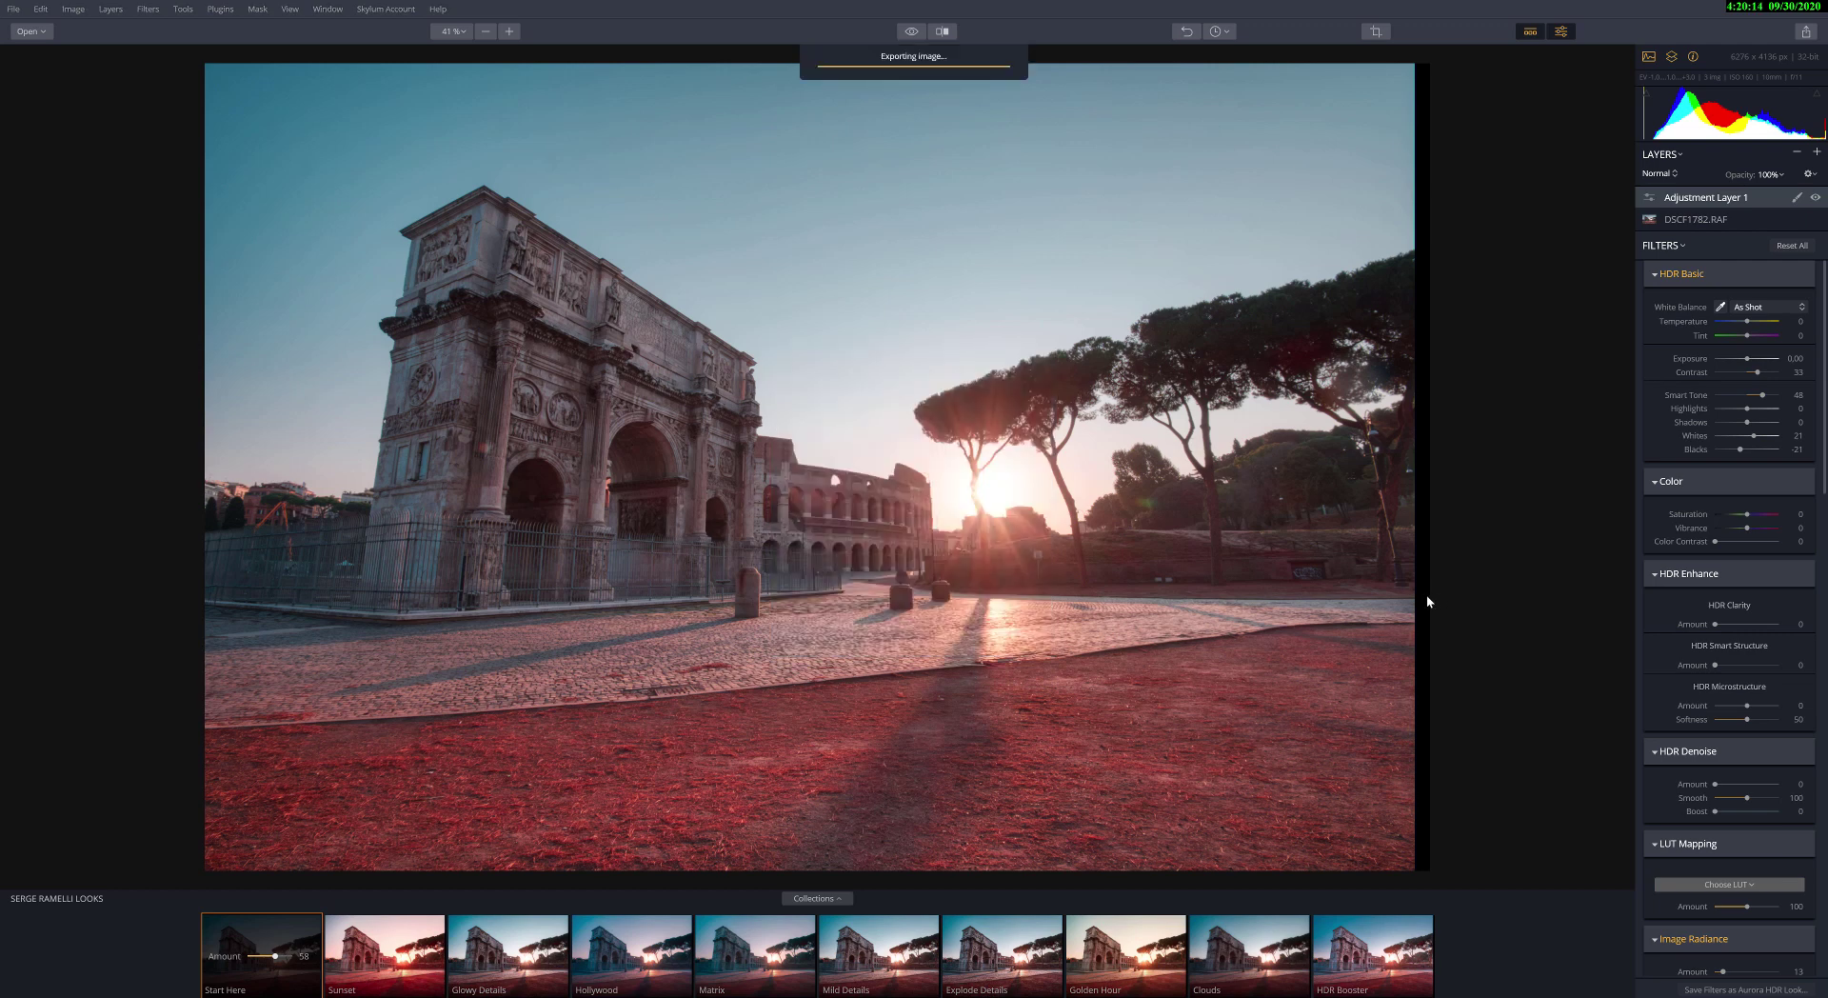
Open ARCO DI COSTANTINO.tif from the Pictures folder with Capture One.
click(1790, 14)
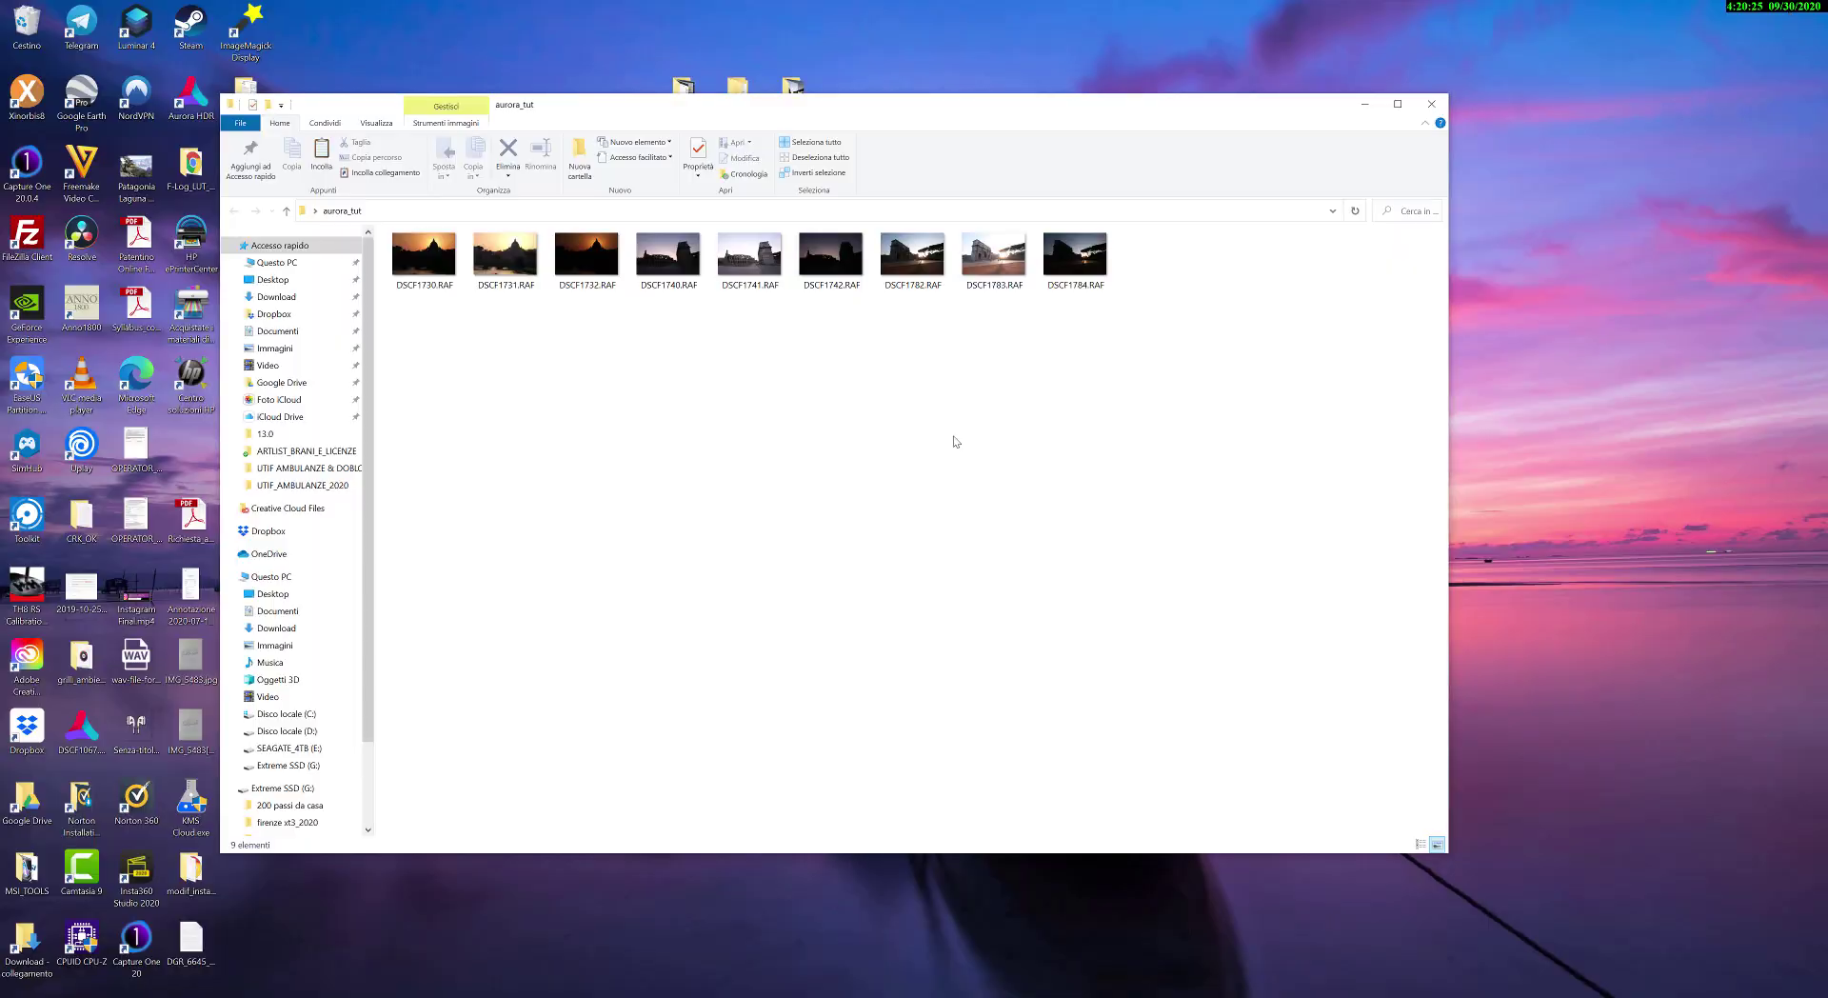
click(275, 348)
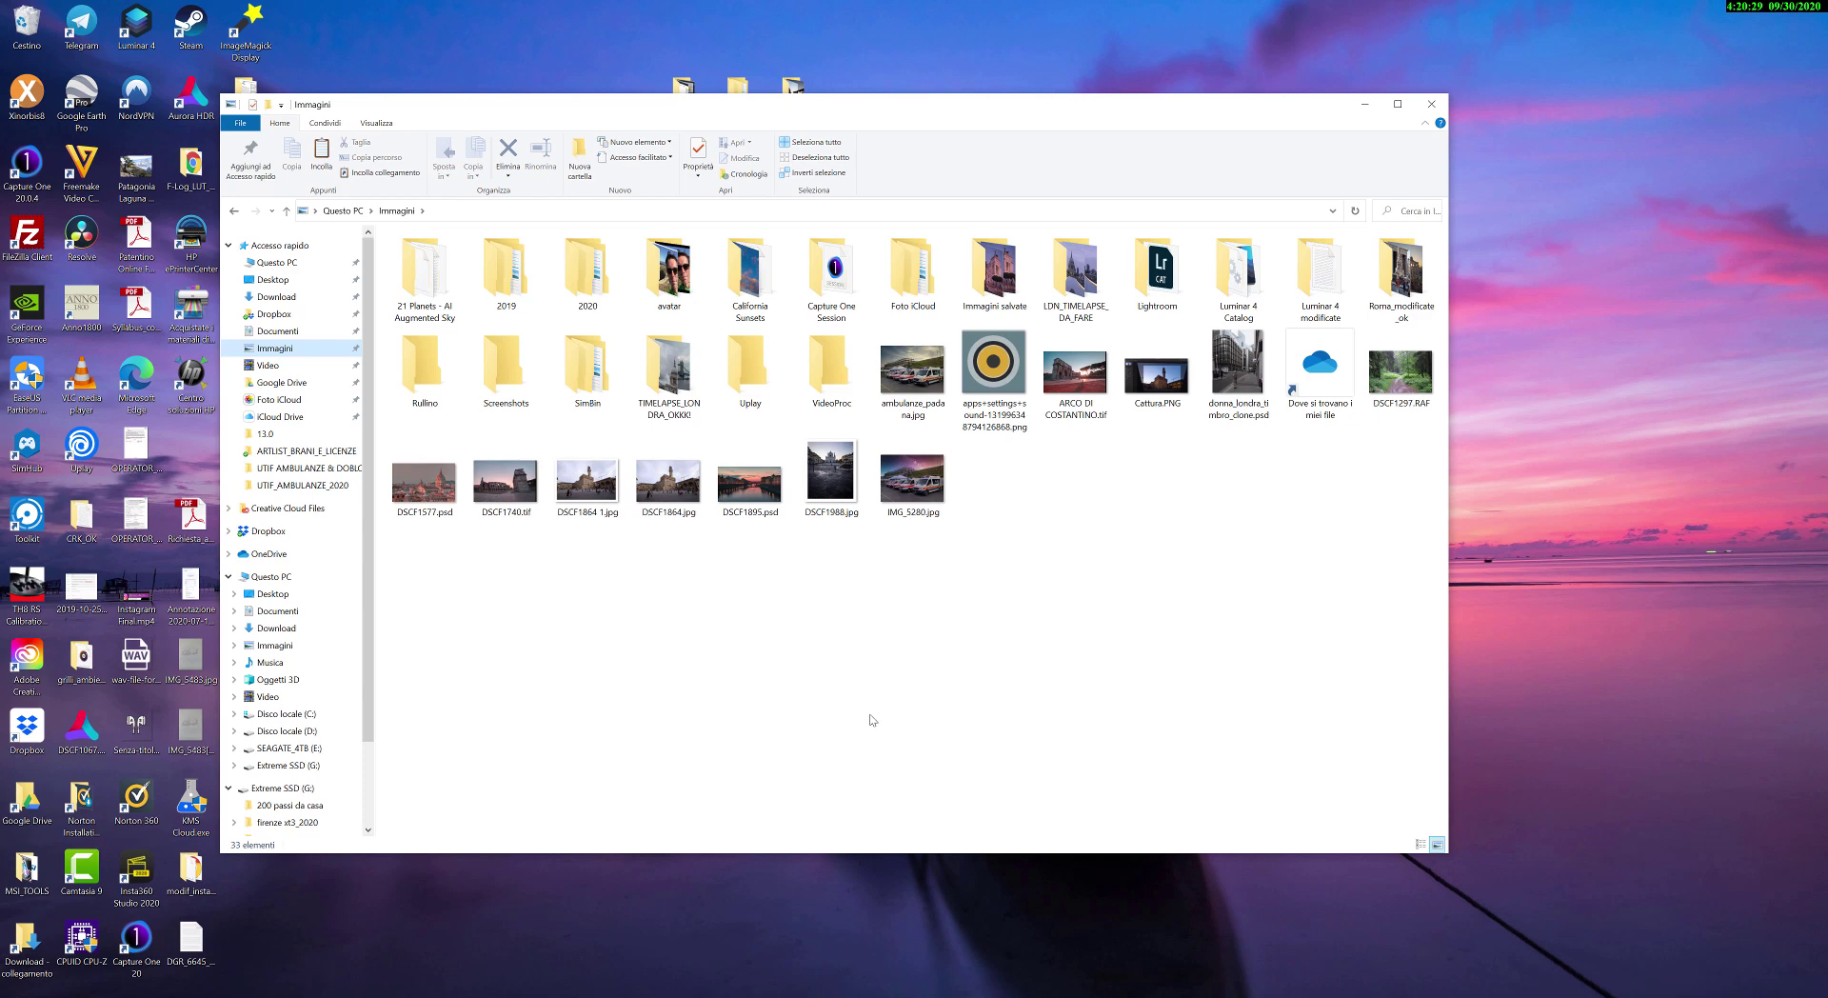
click(1079, 376)
right_click(1079, 376)
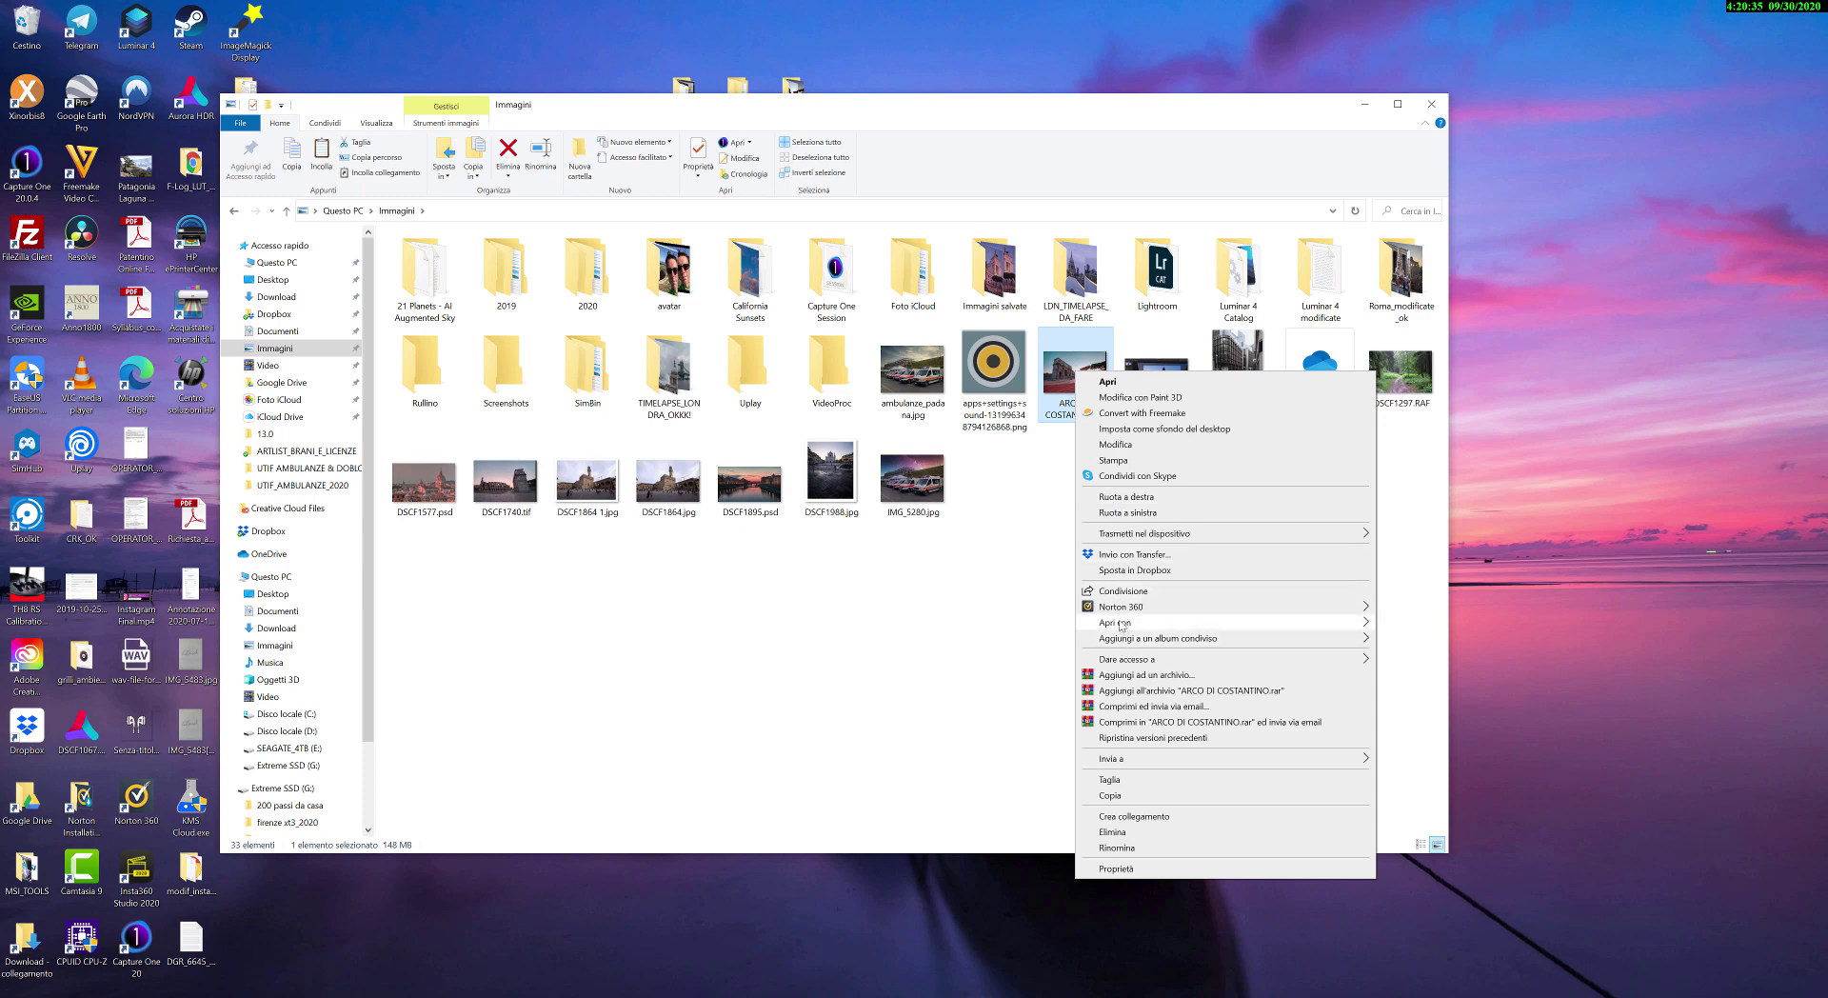
mouse_move(1143, 623)
click(1420, 656)
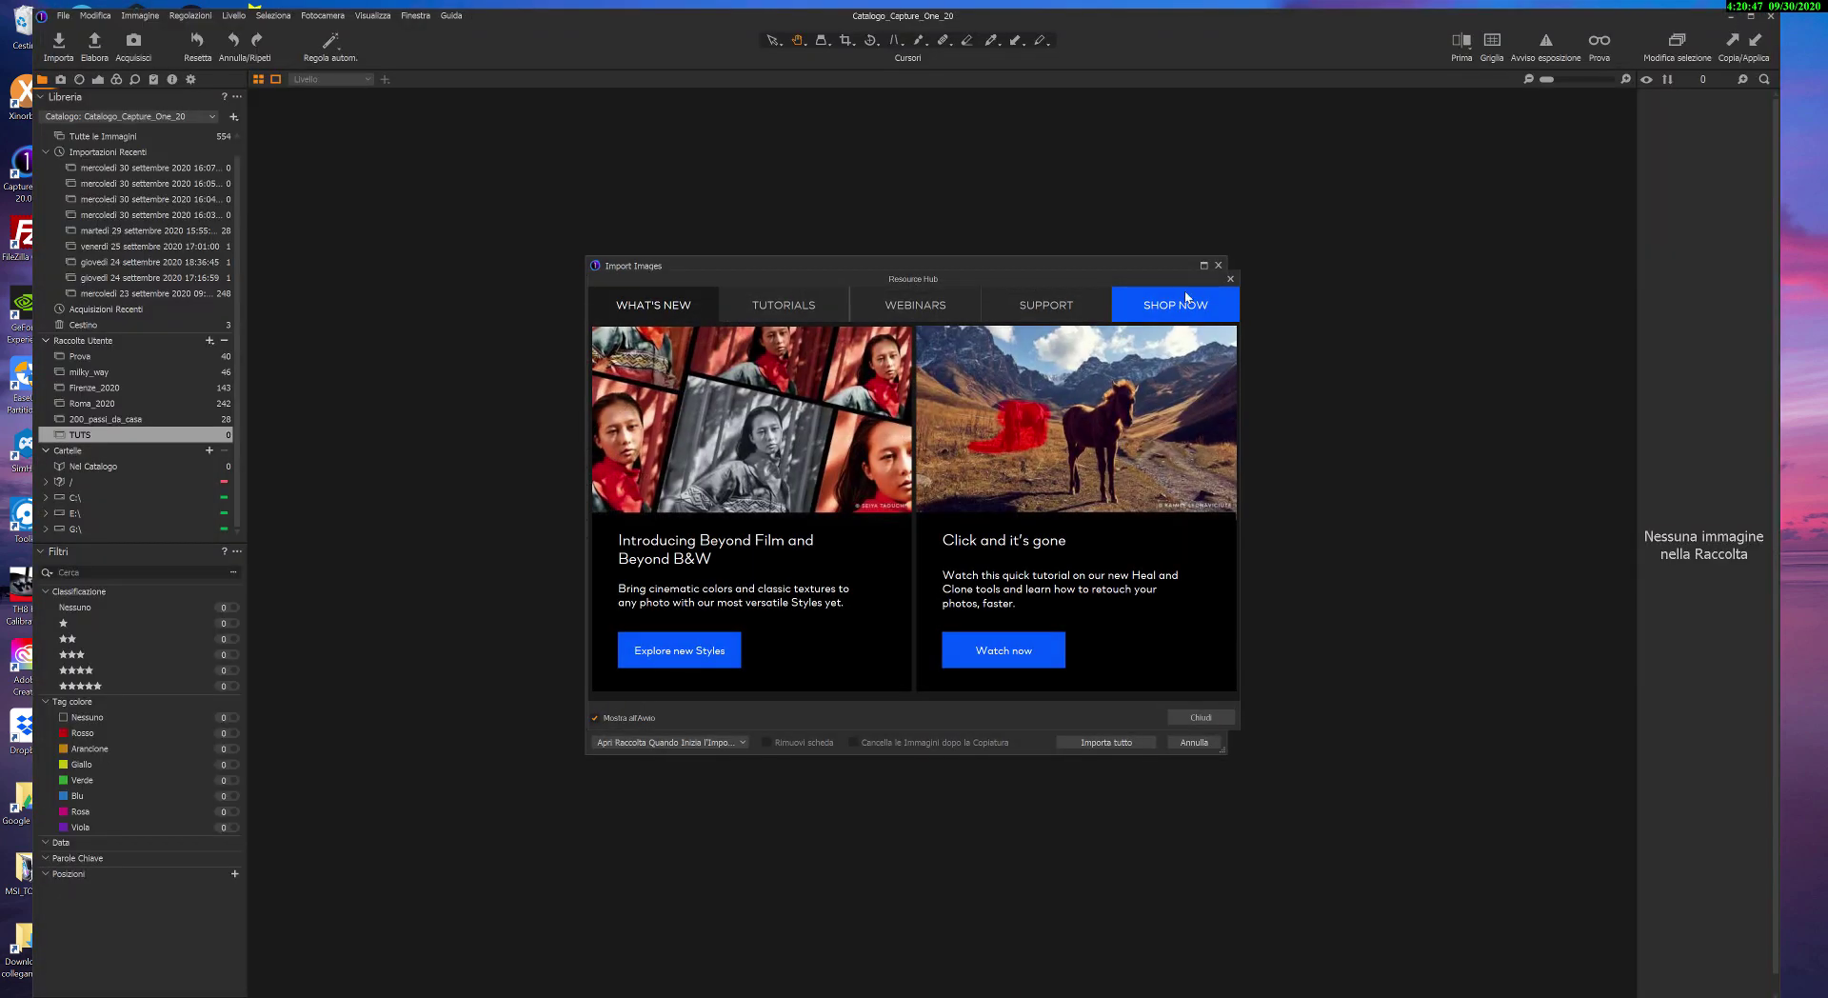
Close the Resource Hub, import ARCO DI COSTANTINO.tif into TUTS, and open its thumbnail.
click(1231, 279)
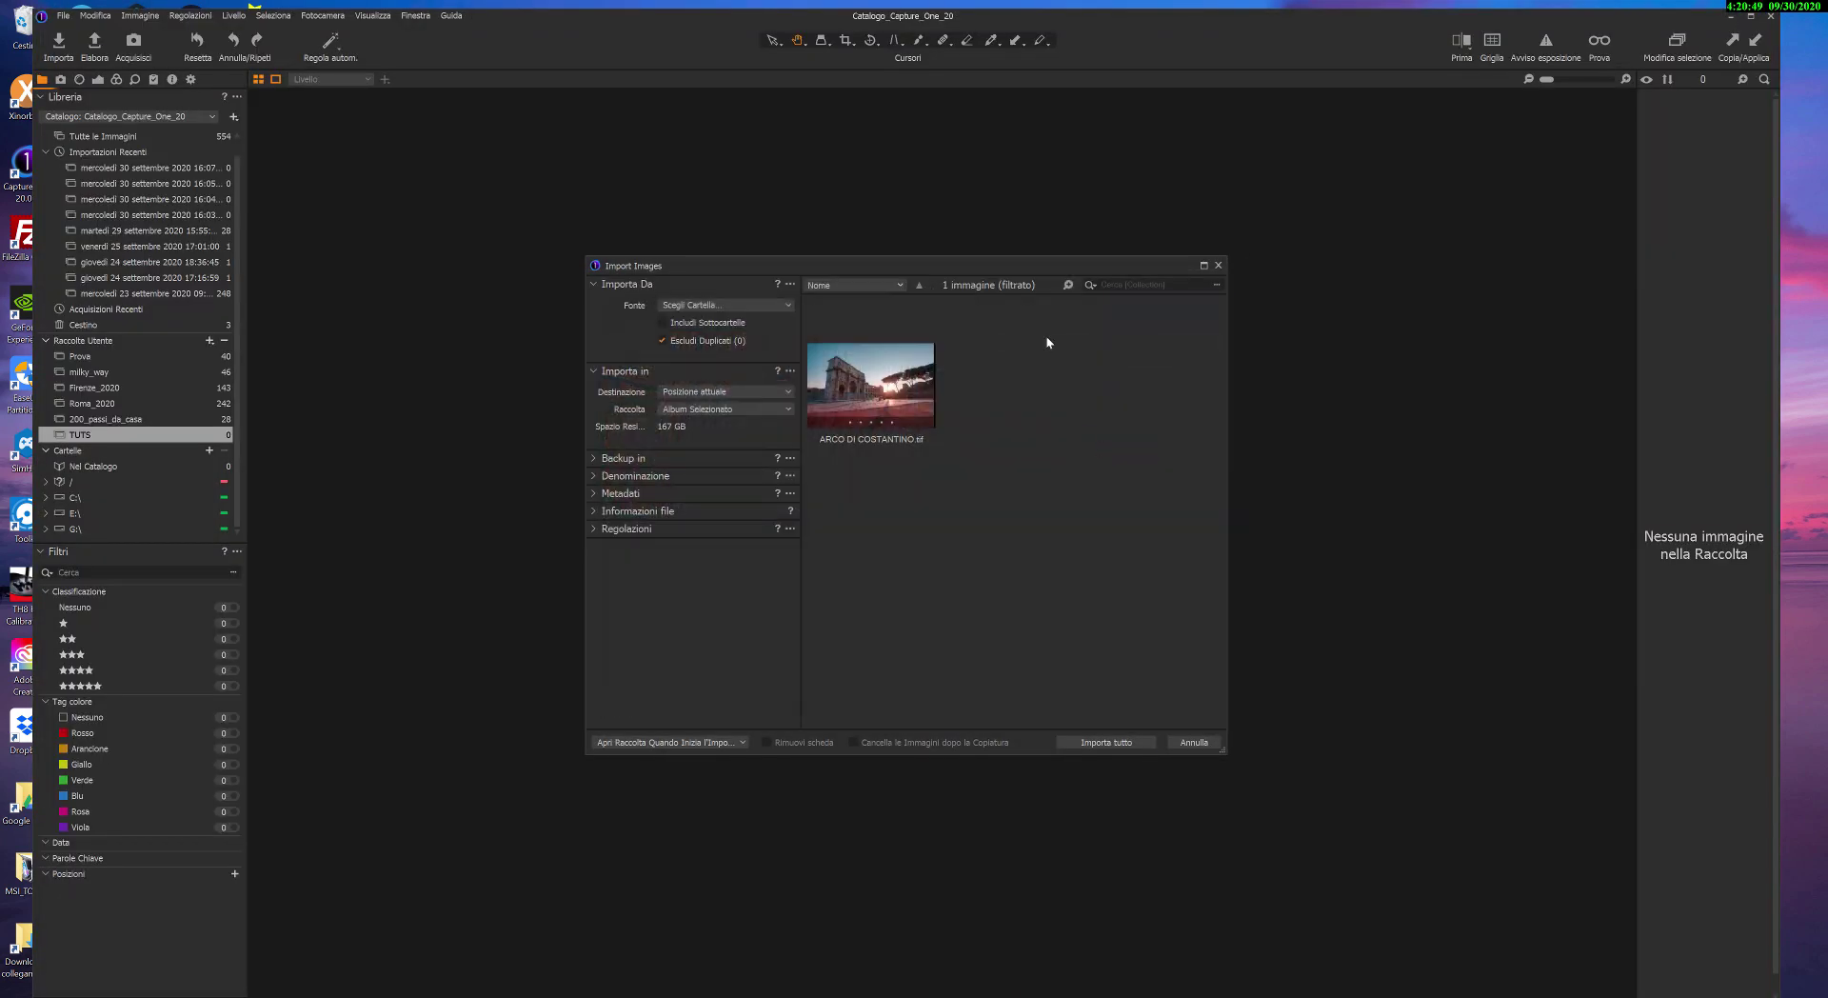
click(884, 404)
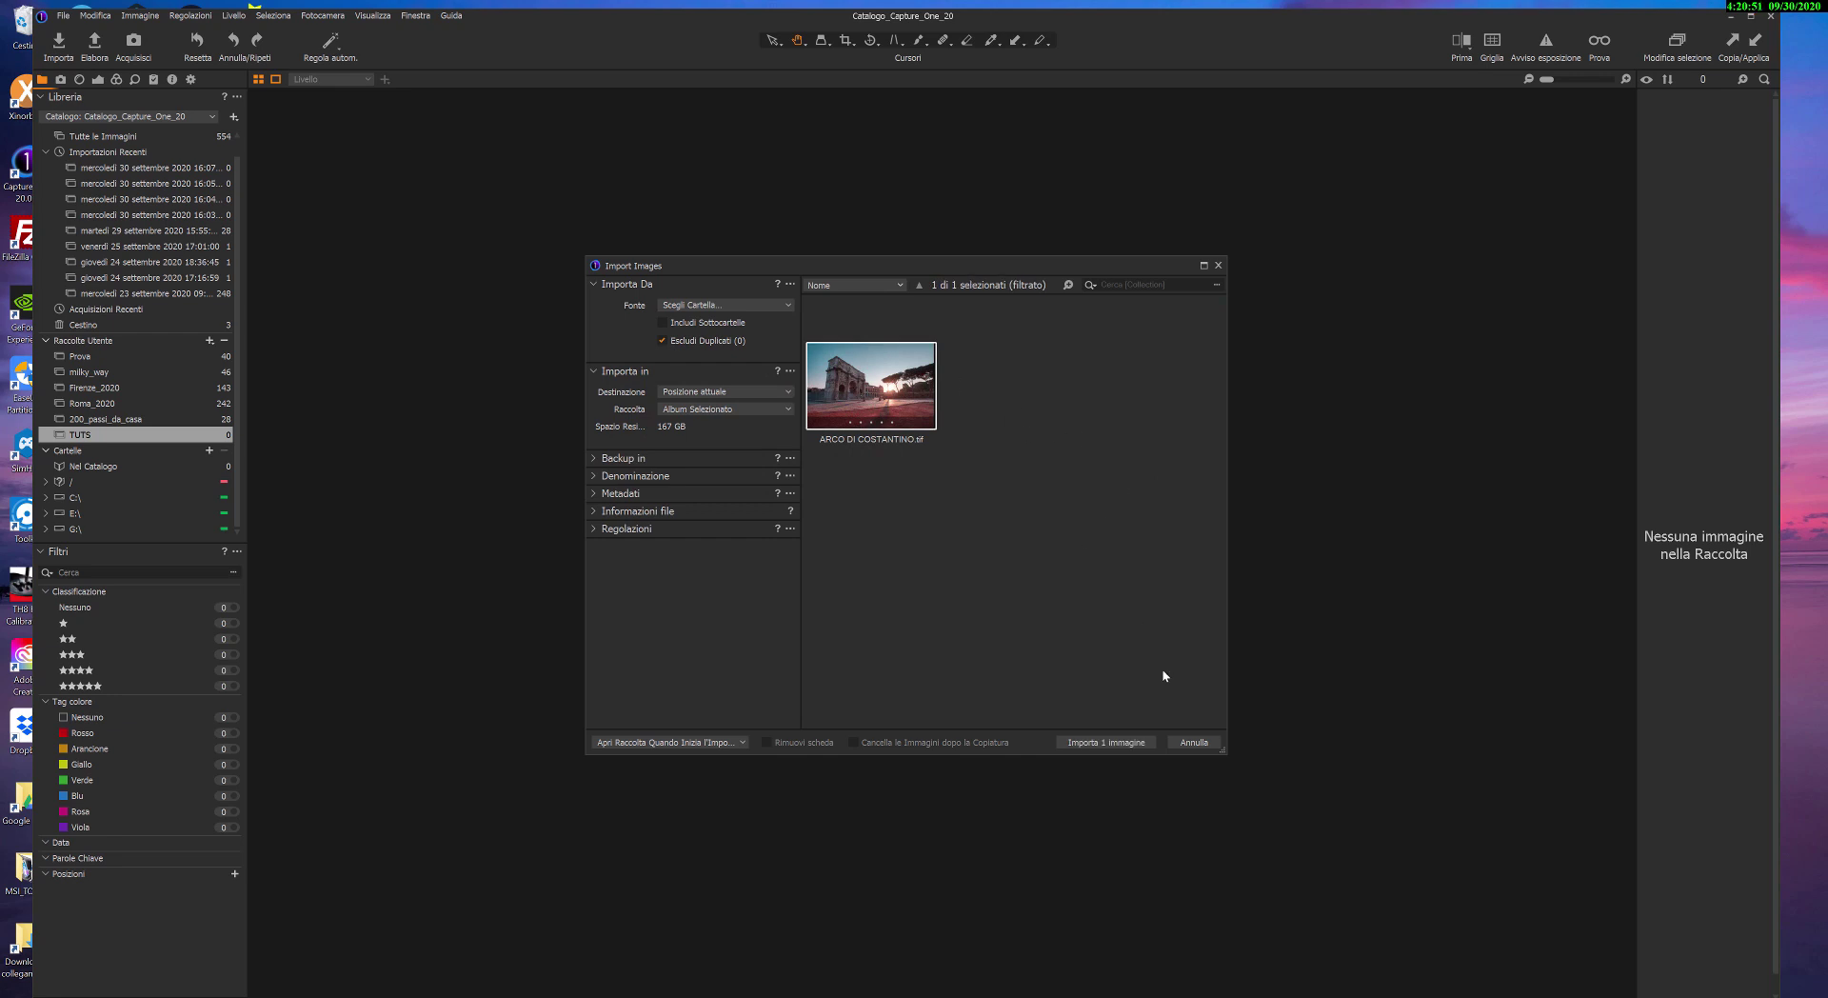
click(1115, 747)
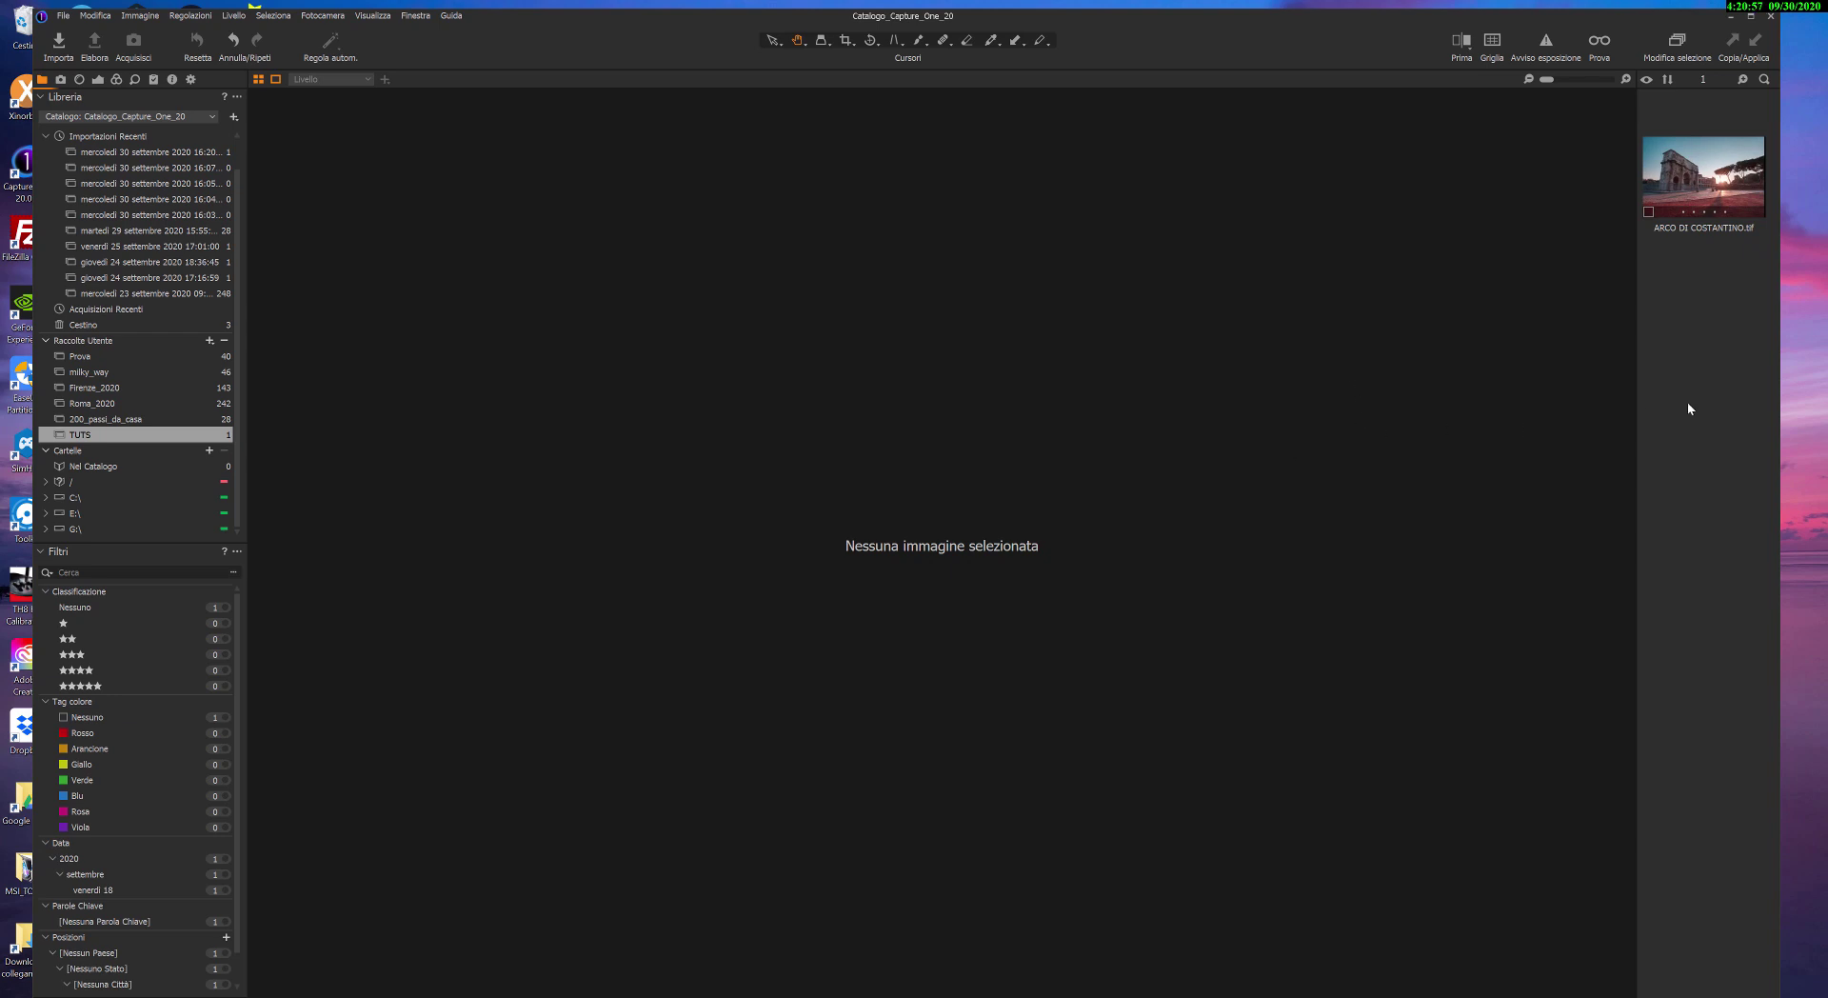
click(1712, 191)
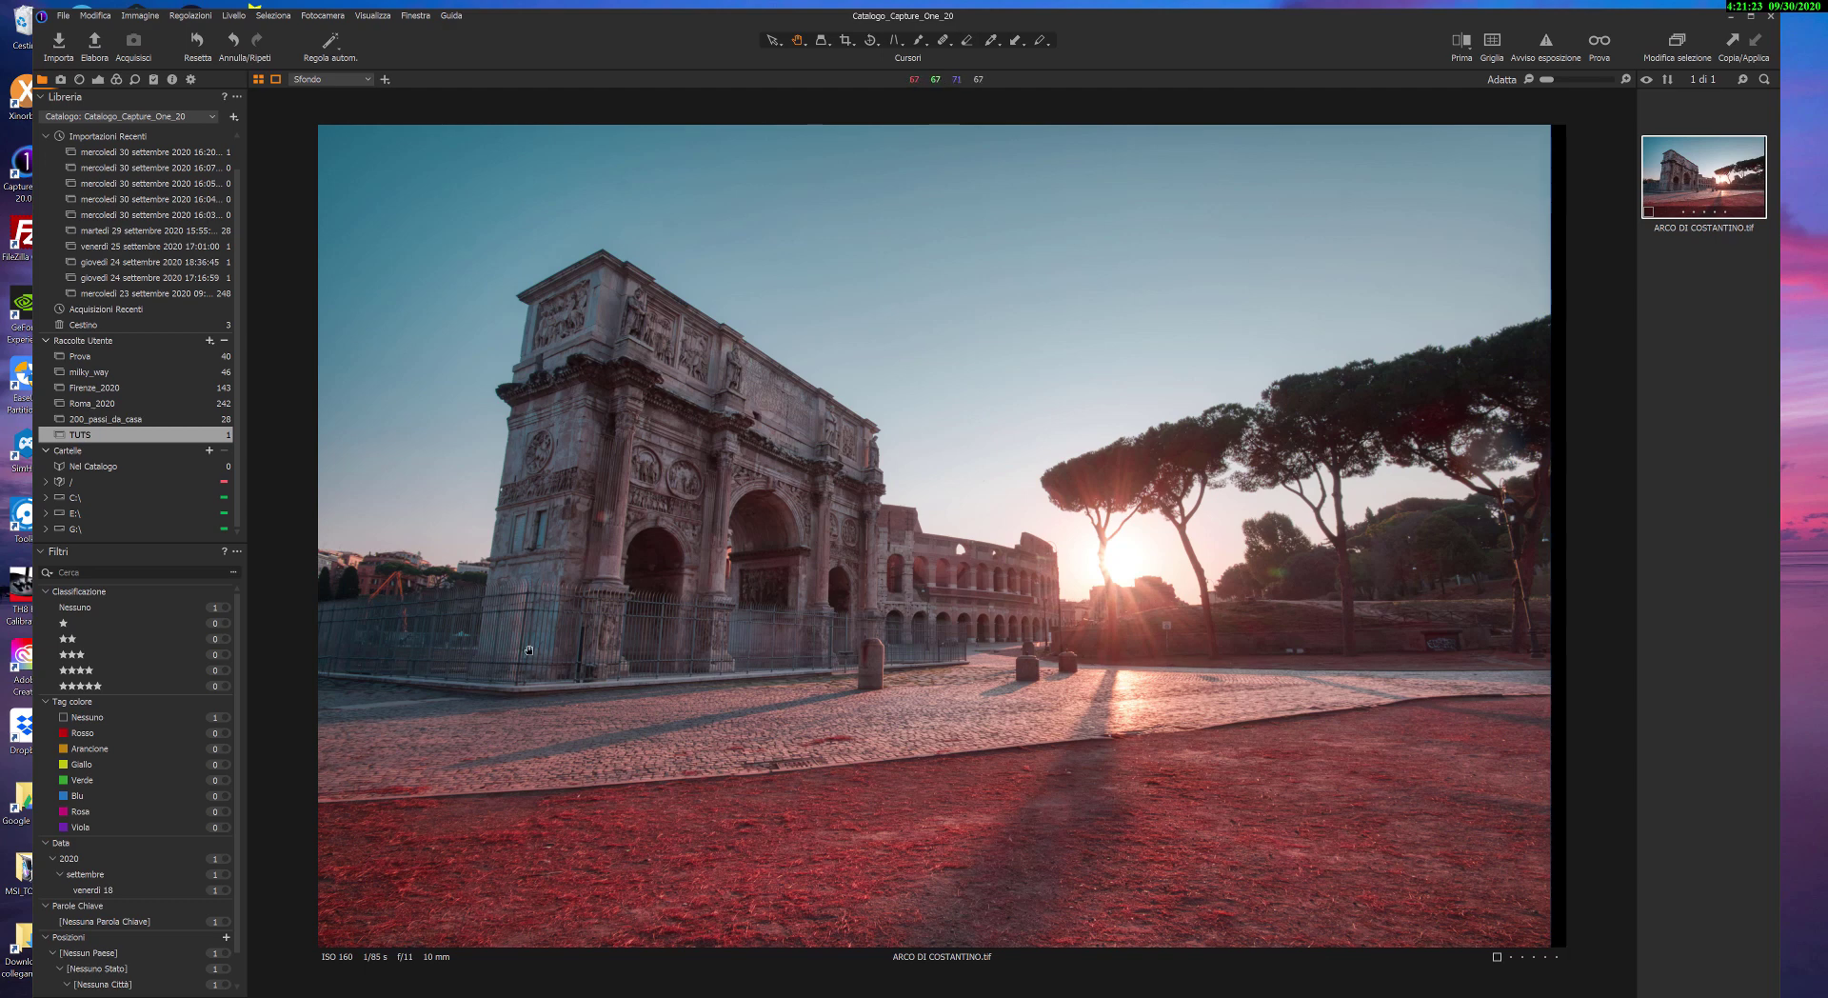
Apply Punto chiave Verticale, aligning the left and right guides to the arch's vertical edges.
click(898, 44)
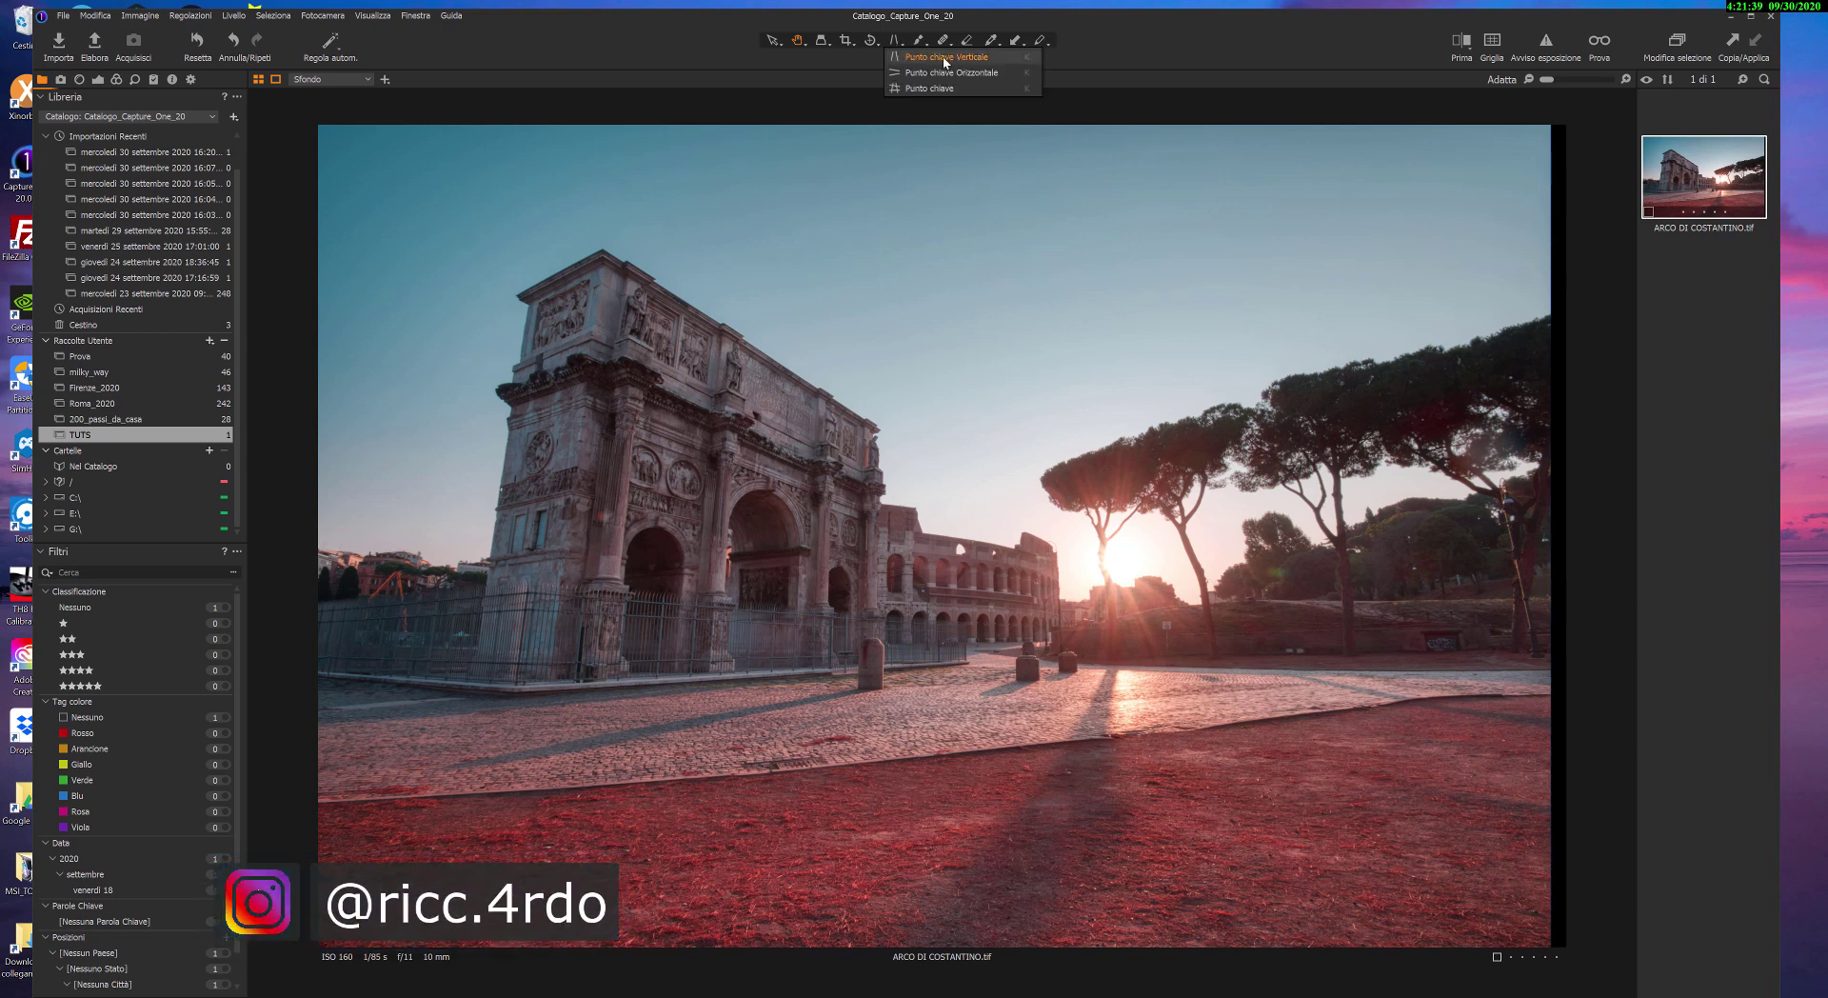
click(944, 59)
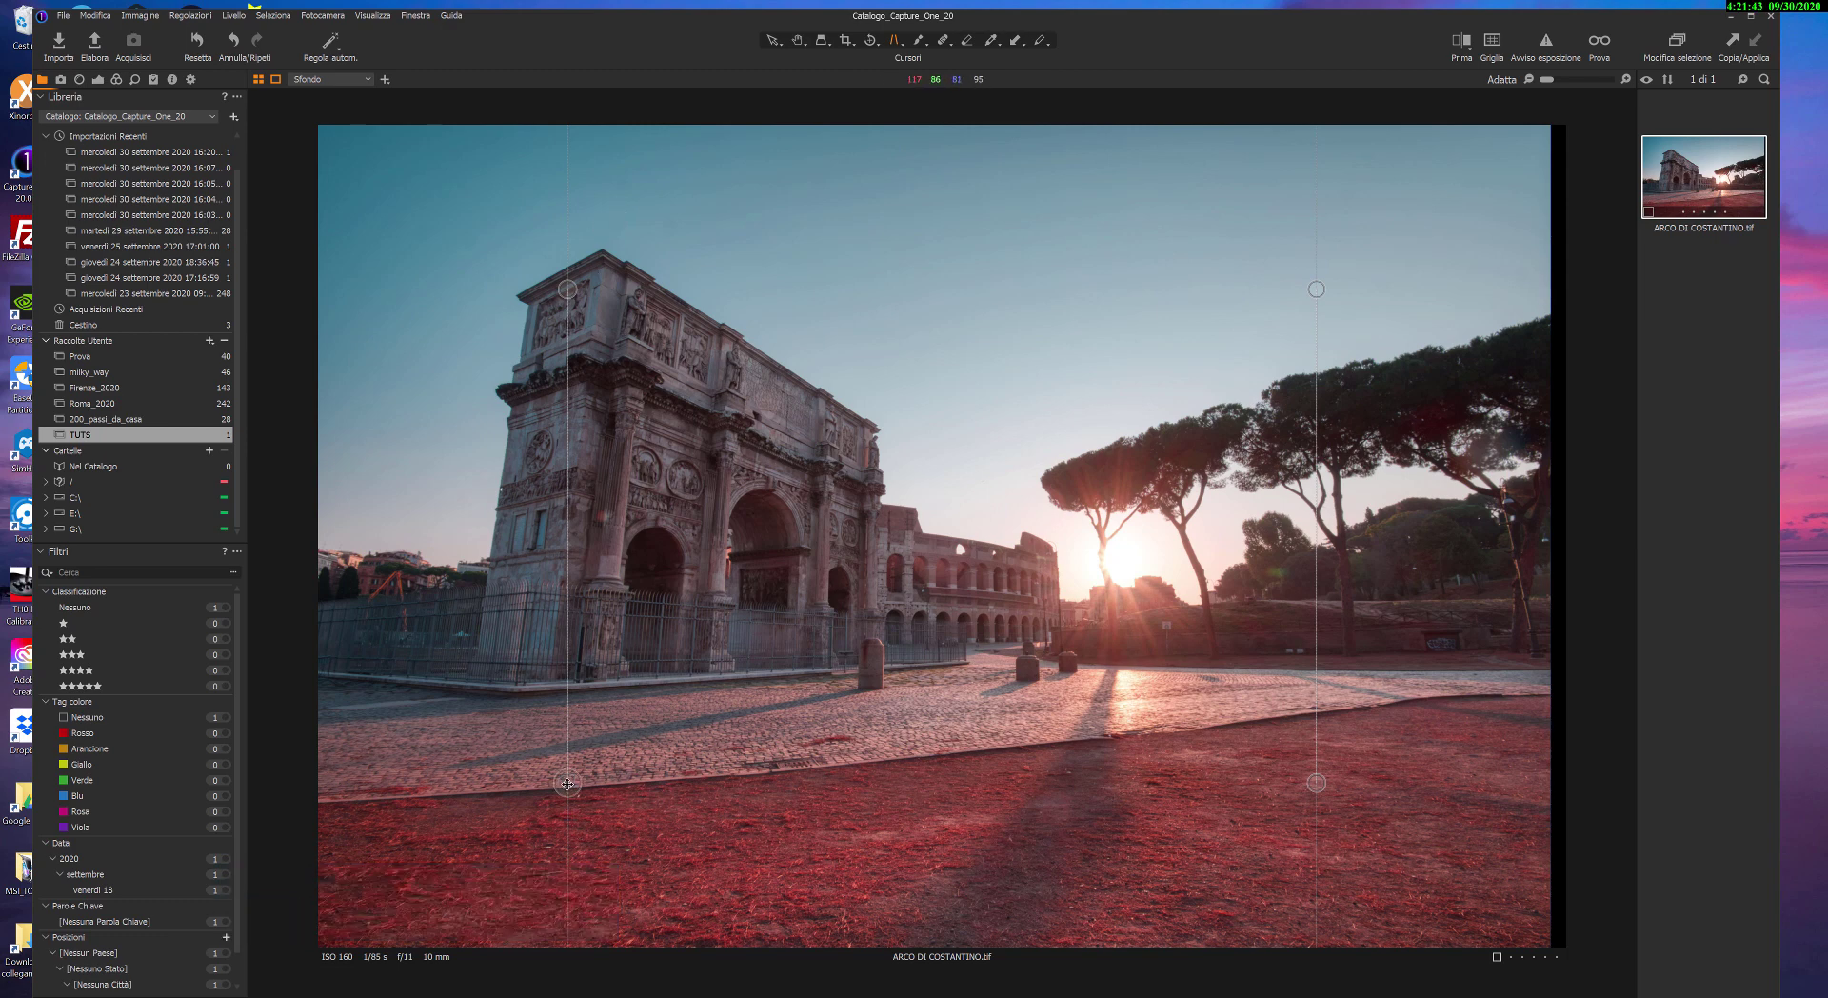
drag(568, 784, 460, 771)
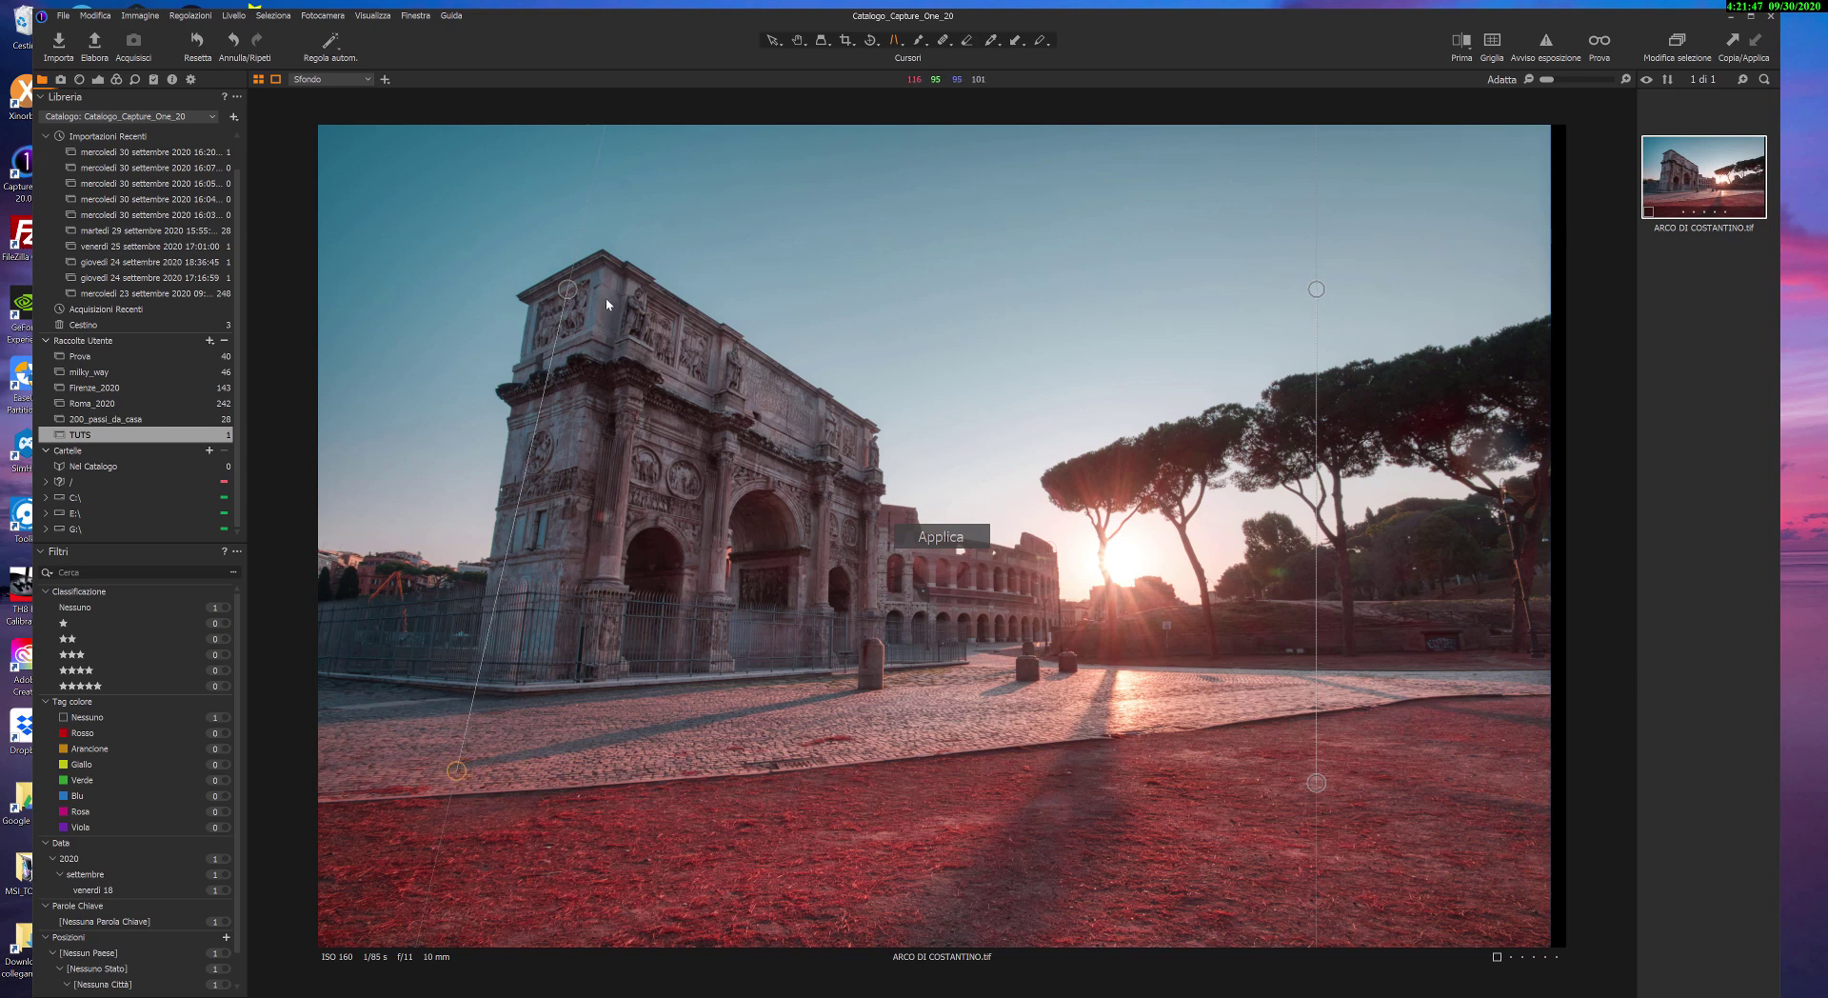
drag(567, 288, 531, 274)
mouse_move(529, 275)
mouse_down()
mouse_move(595, 282)
mouse_move(535, 255)
mouse_up()
drag(1316, 782, 1358, 772)
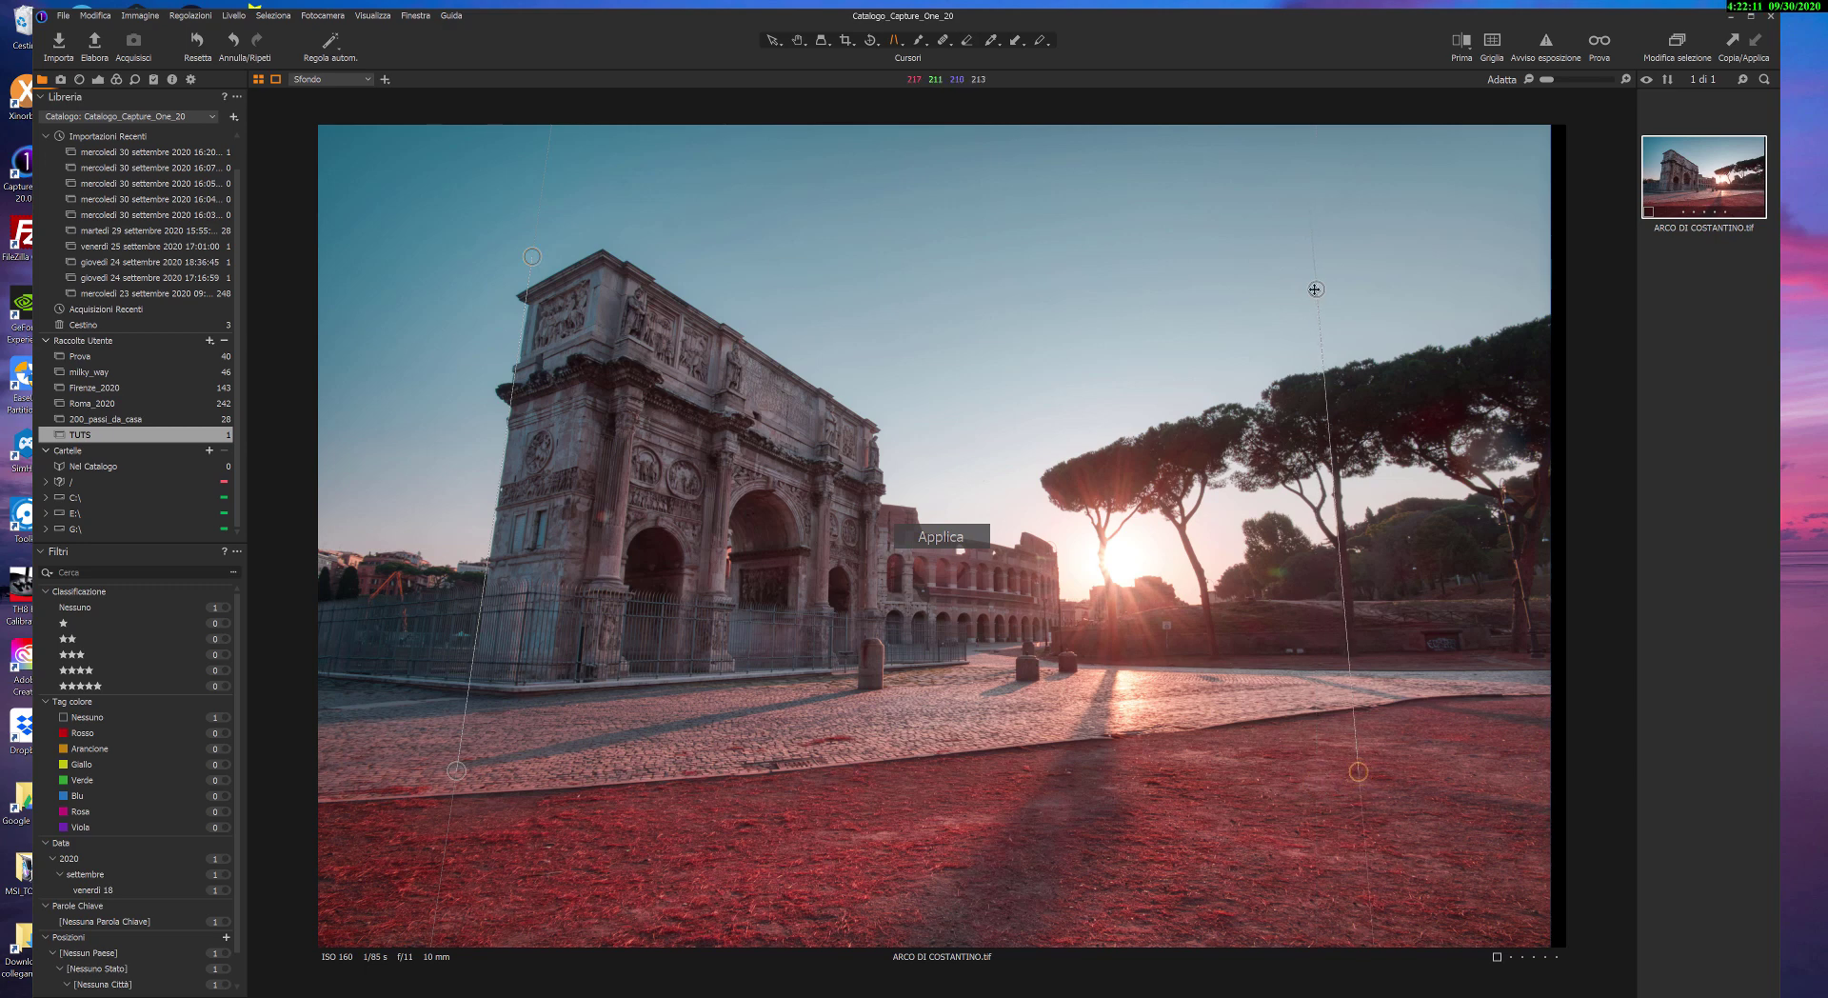
drag(1315, 288, 1324, 281)
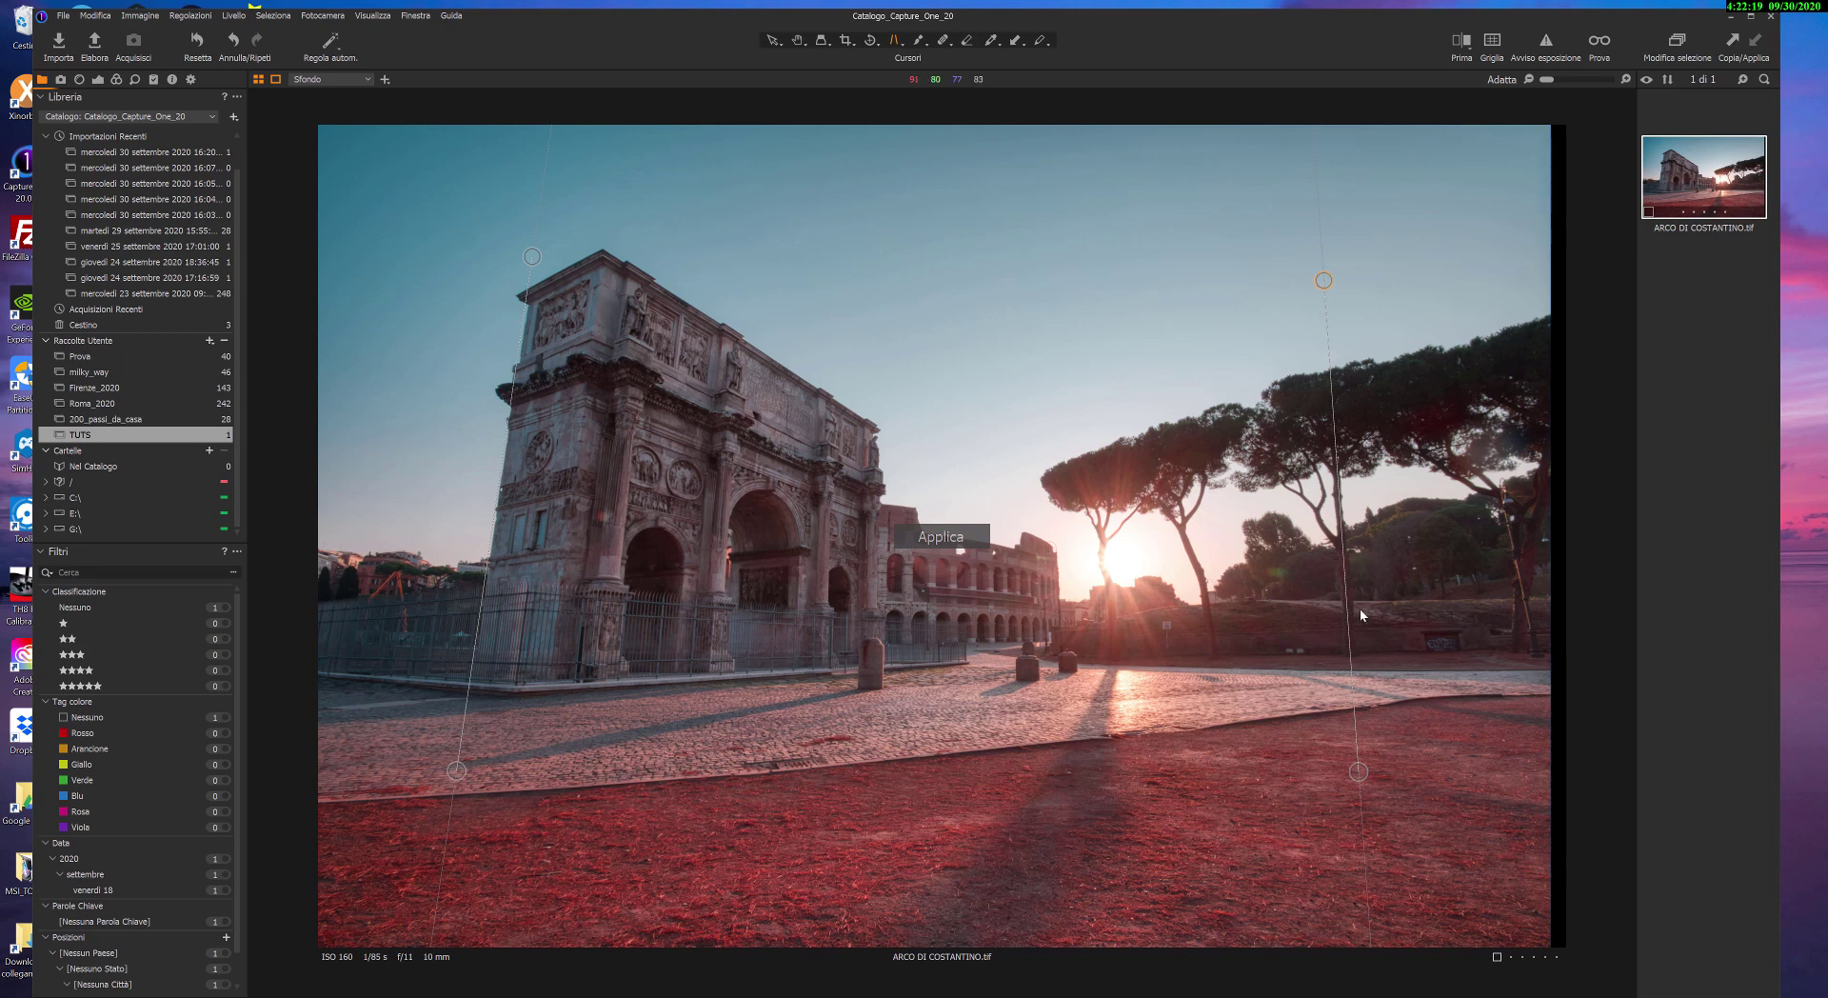
click(941, 536)
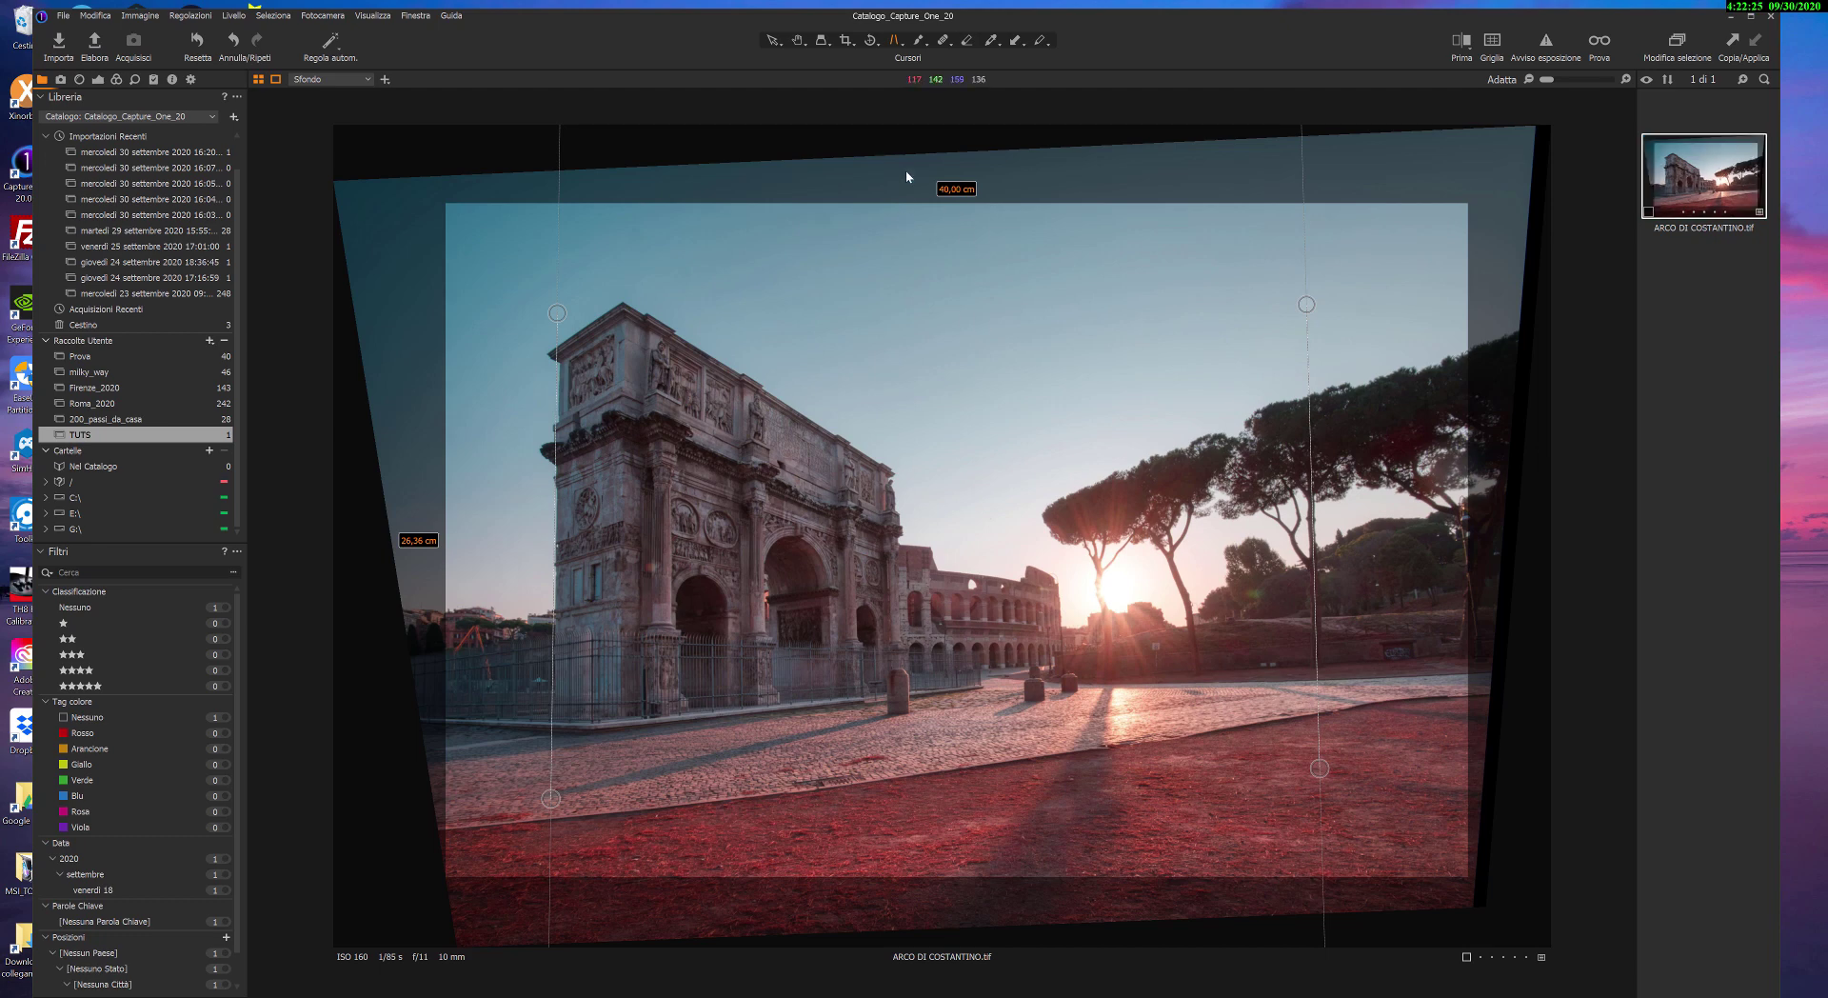
Lower the vertical keystone correction from 38,27 to 31,72 in the lens settings.
click(797, 41)
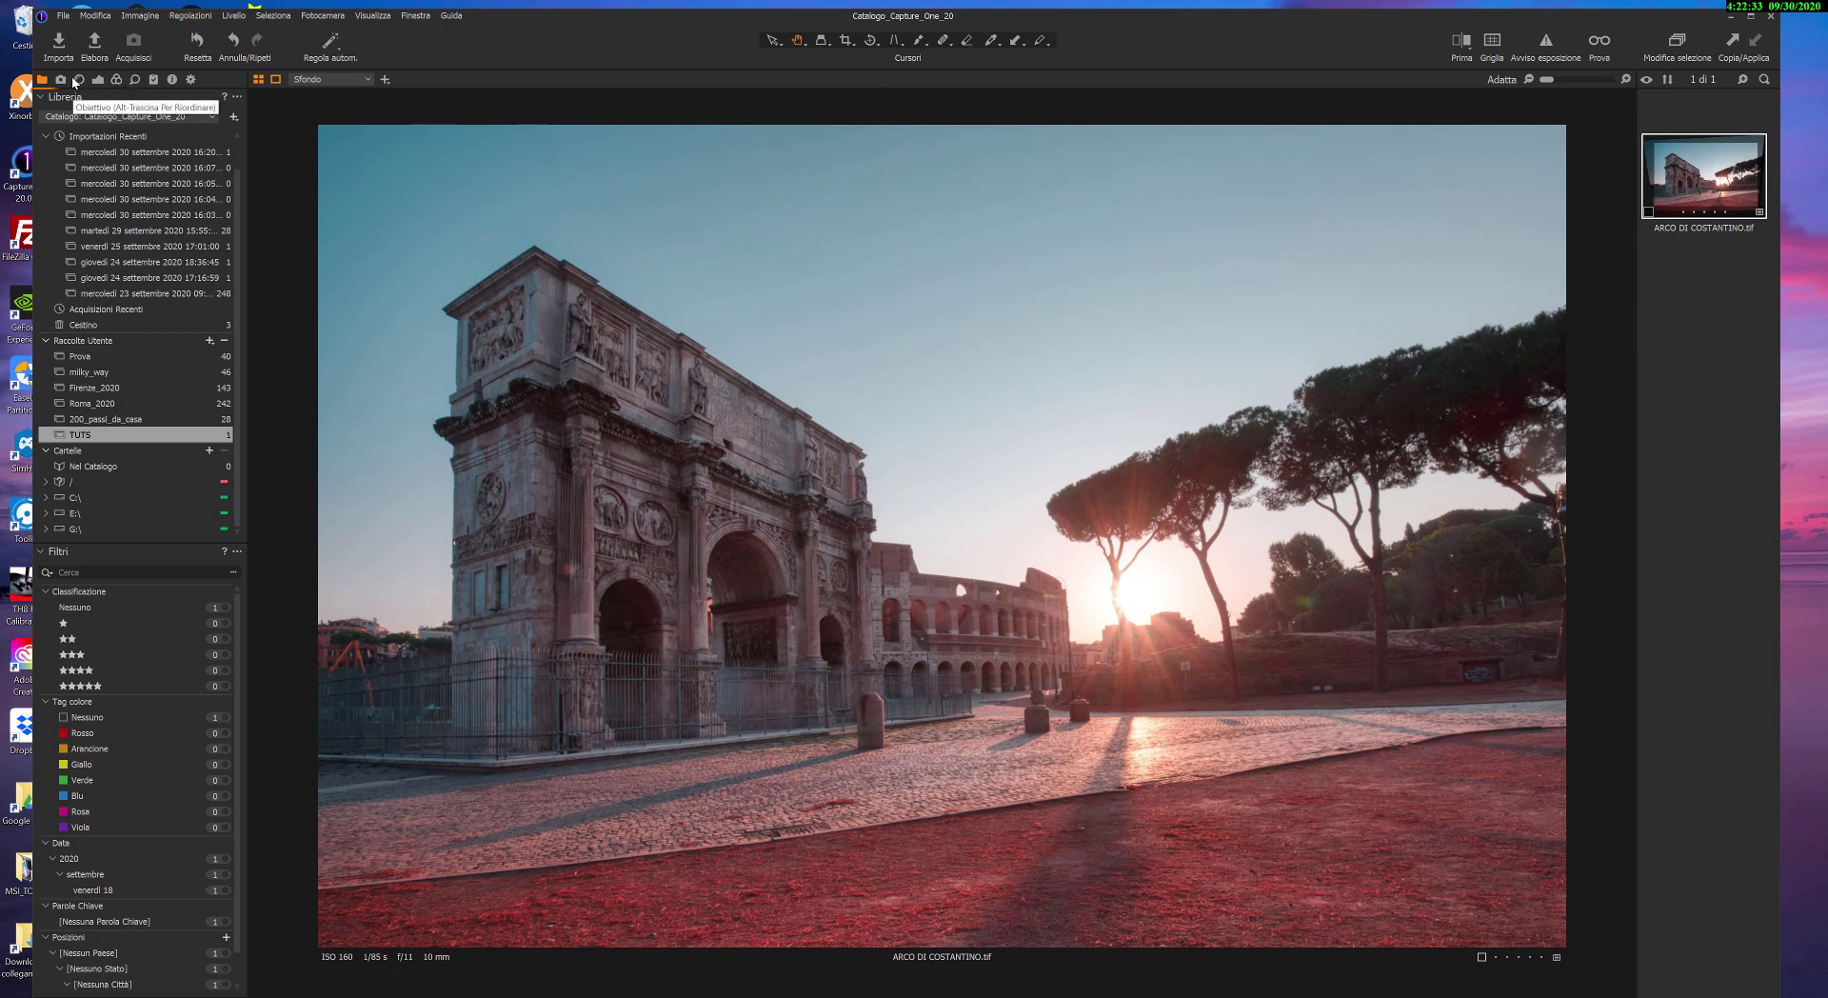
click(80, 80)
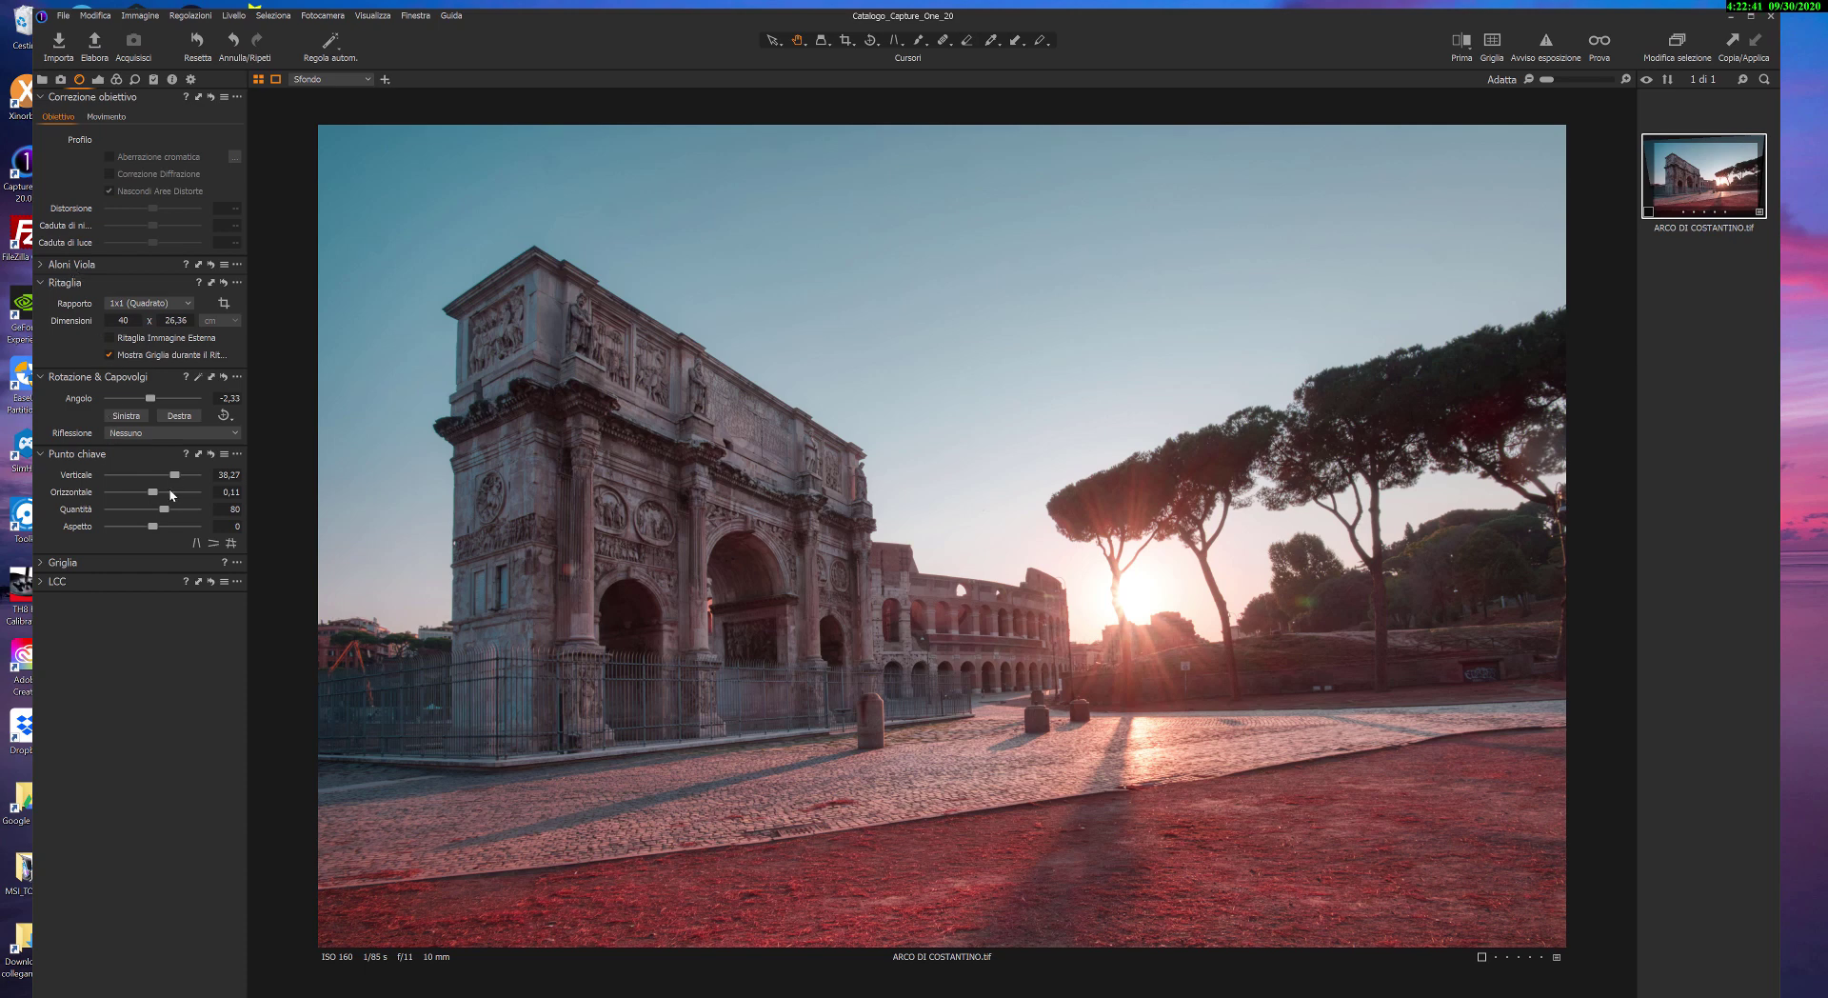
drag(176, 477, 171, 475)
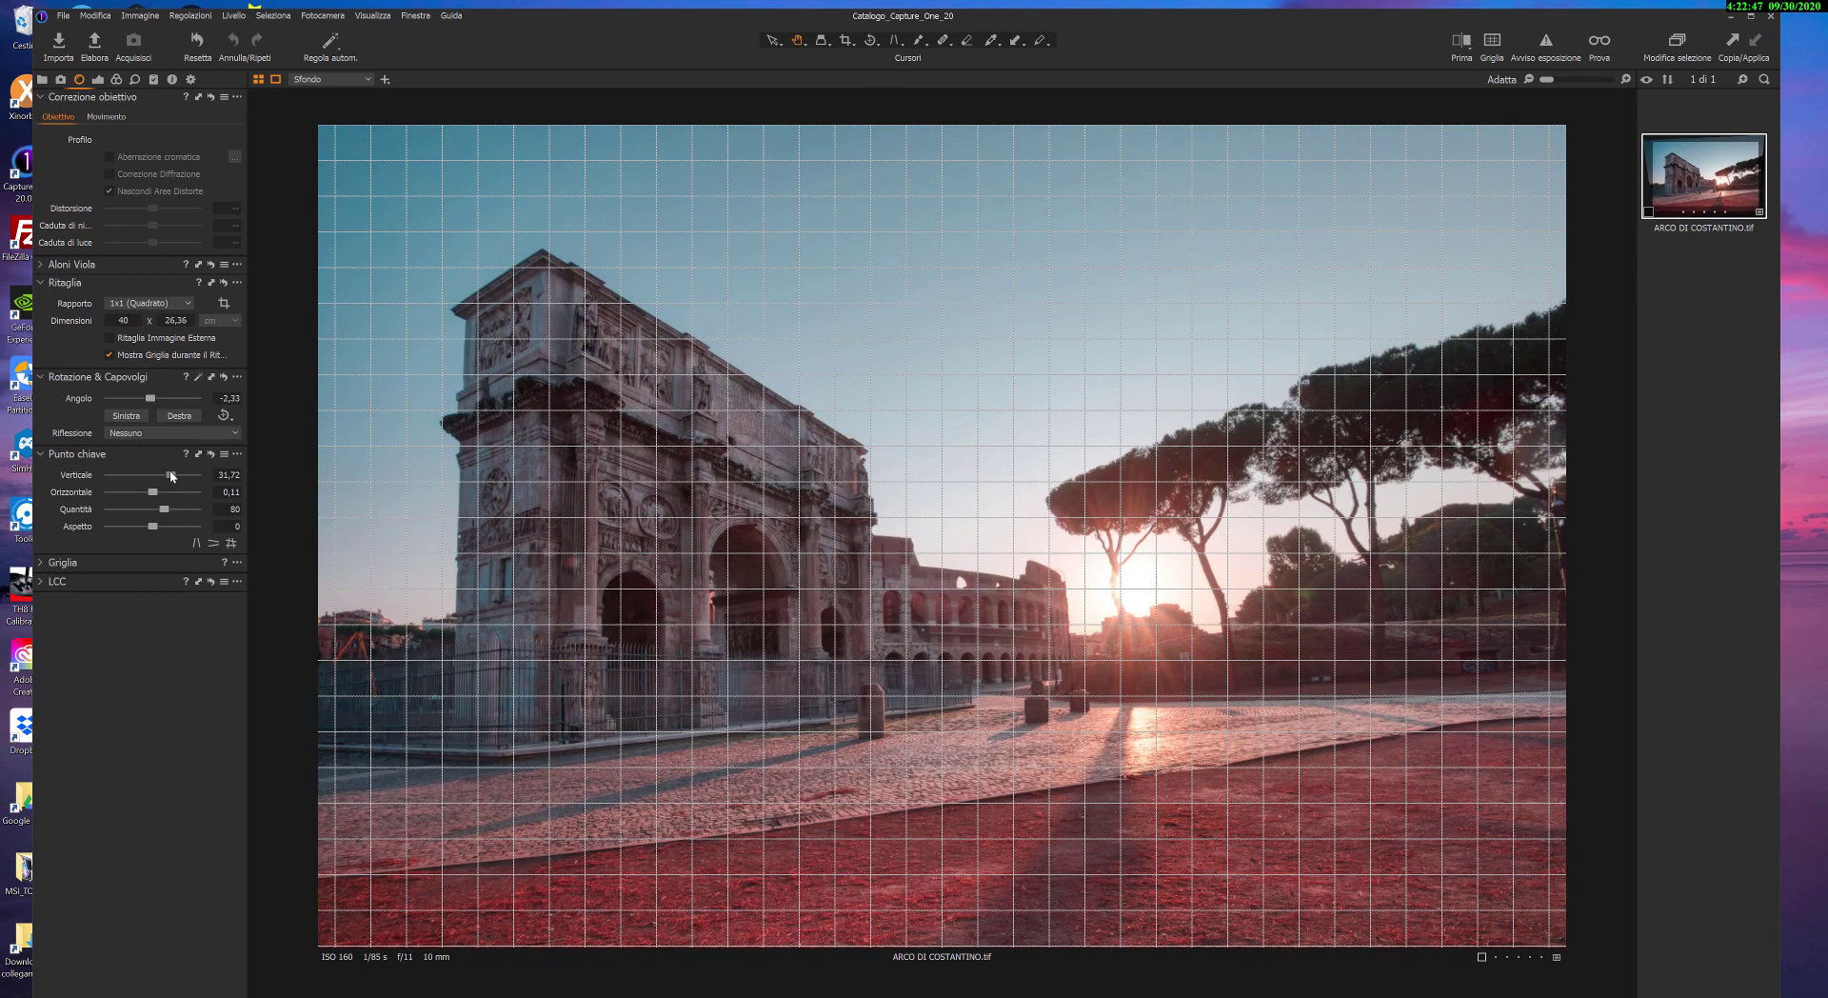
drag(172, 476, 172, 476)
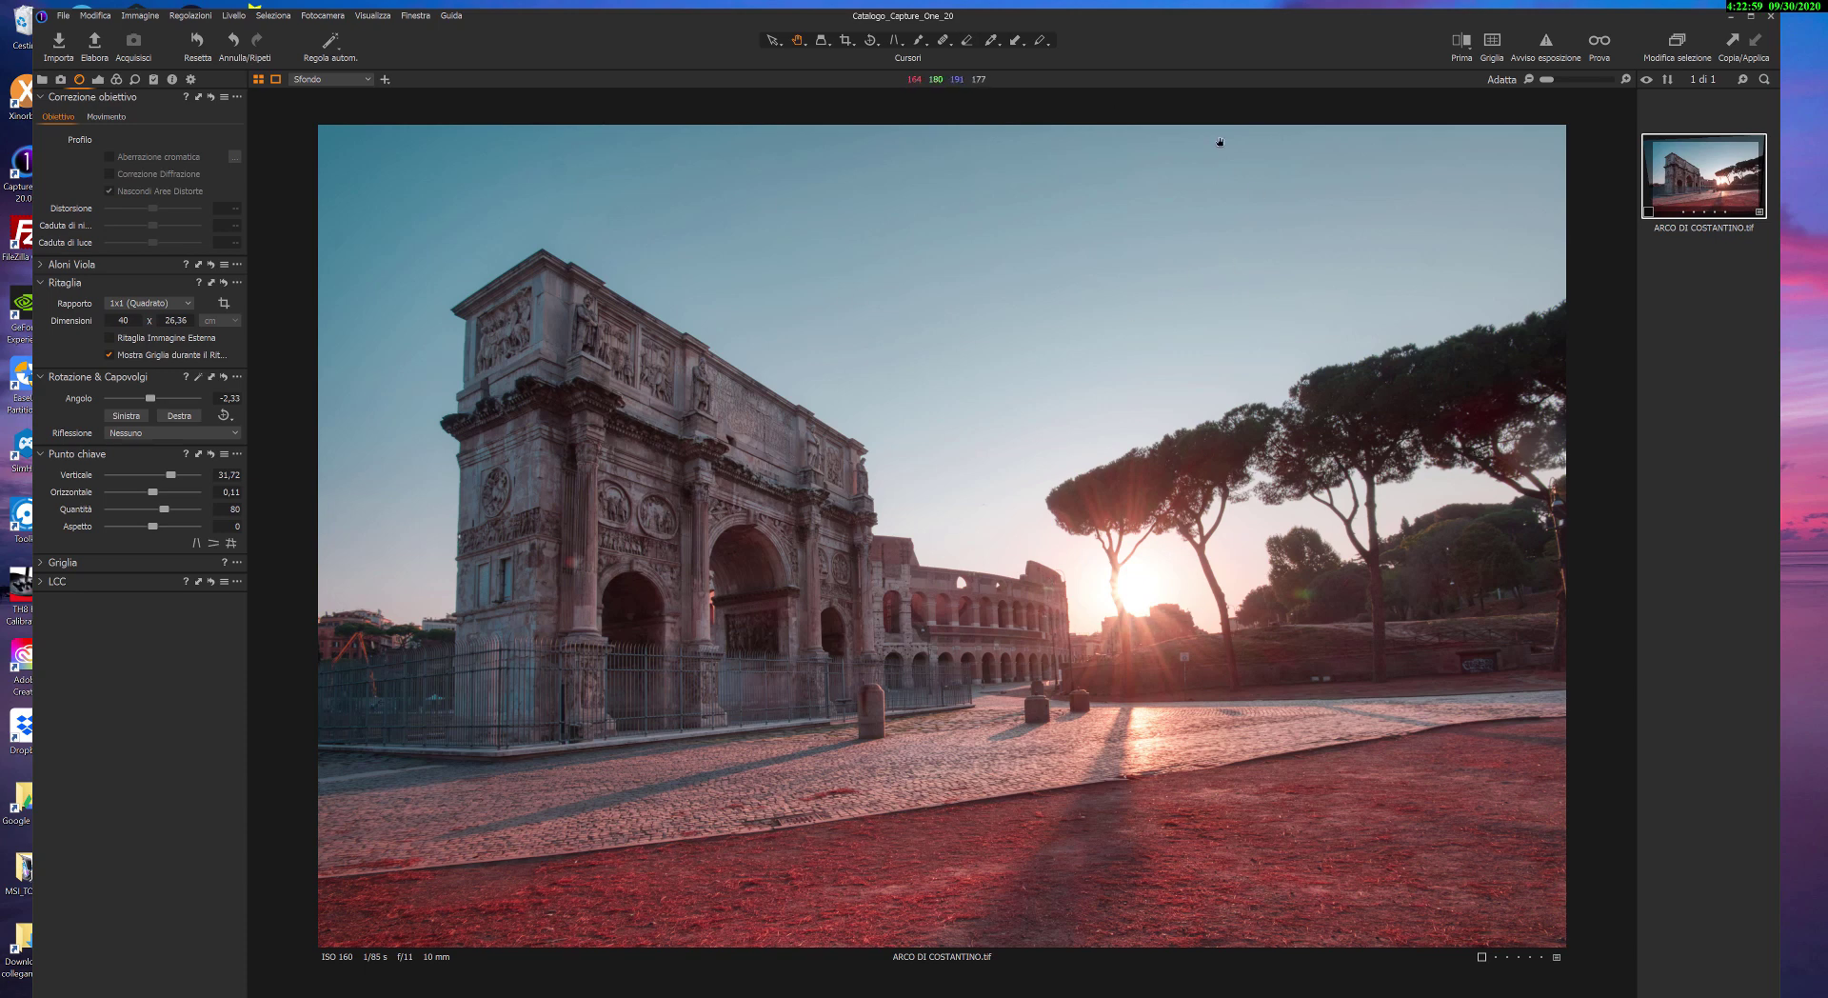
click(844, 42)
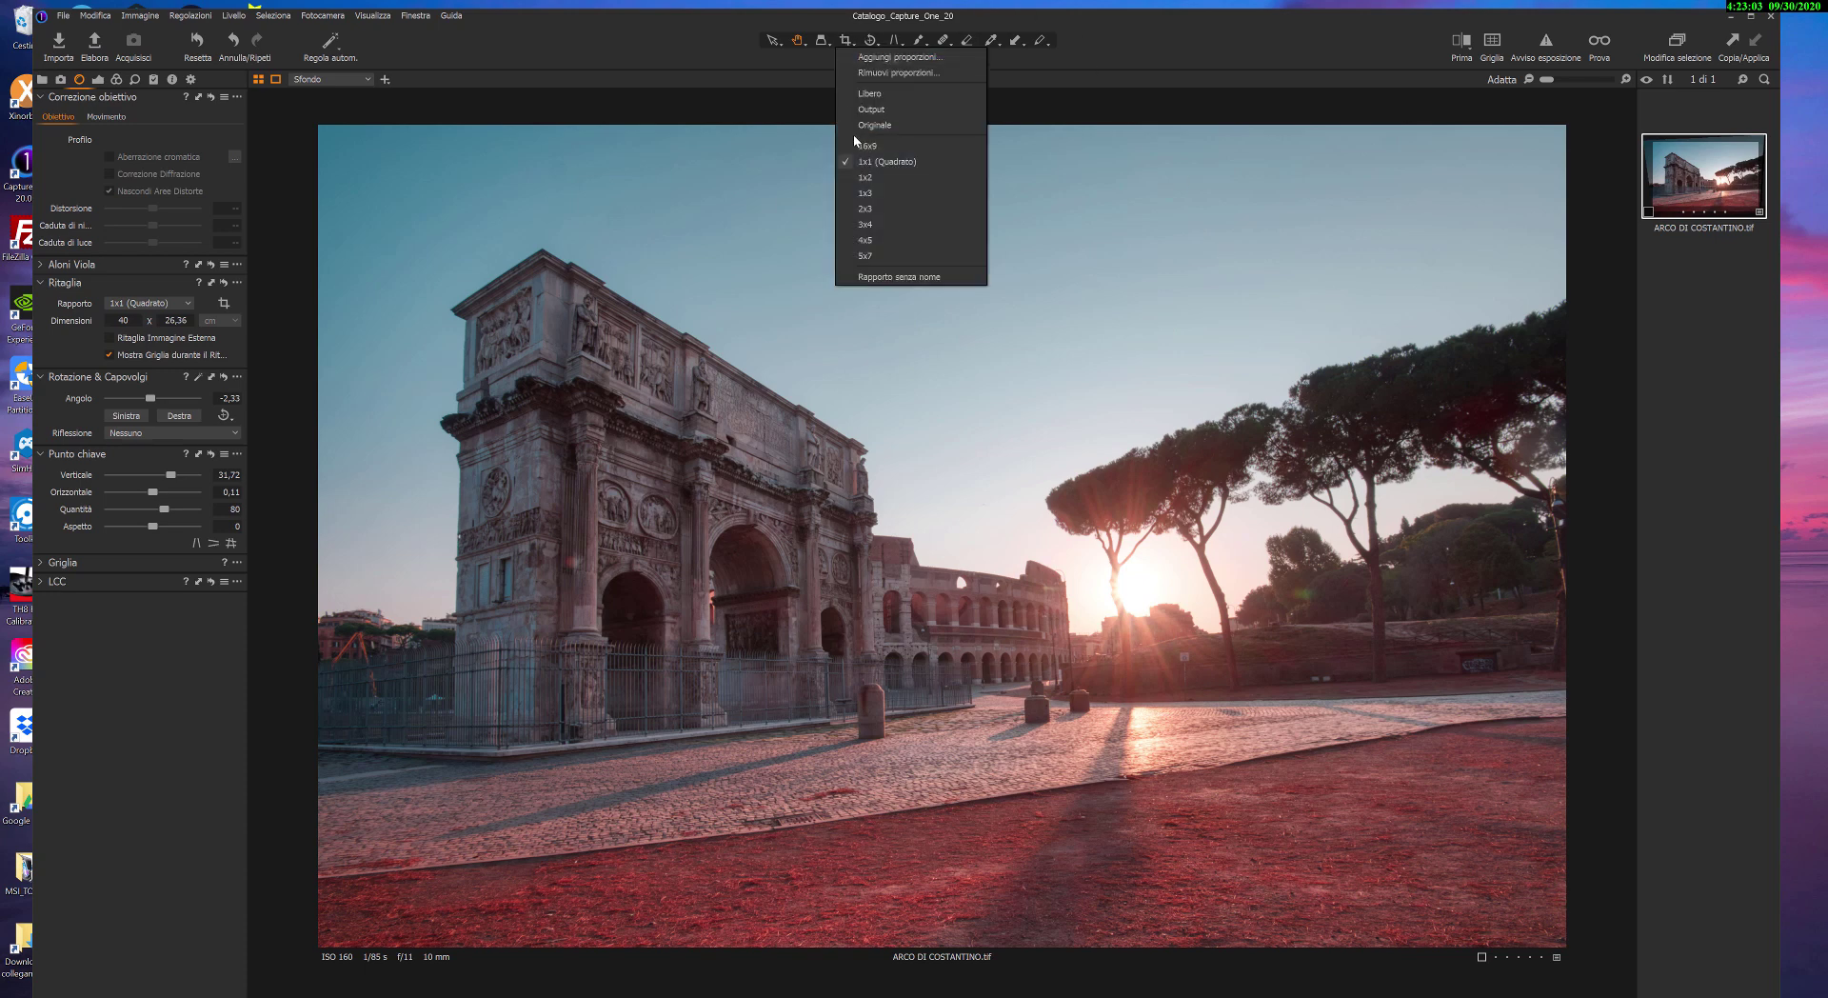
Apply a 1x1 Quadrato crop at 40 × 40 cm framing the arch, Colosseum and sun.
click(940, 161)
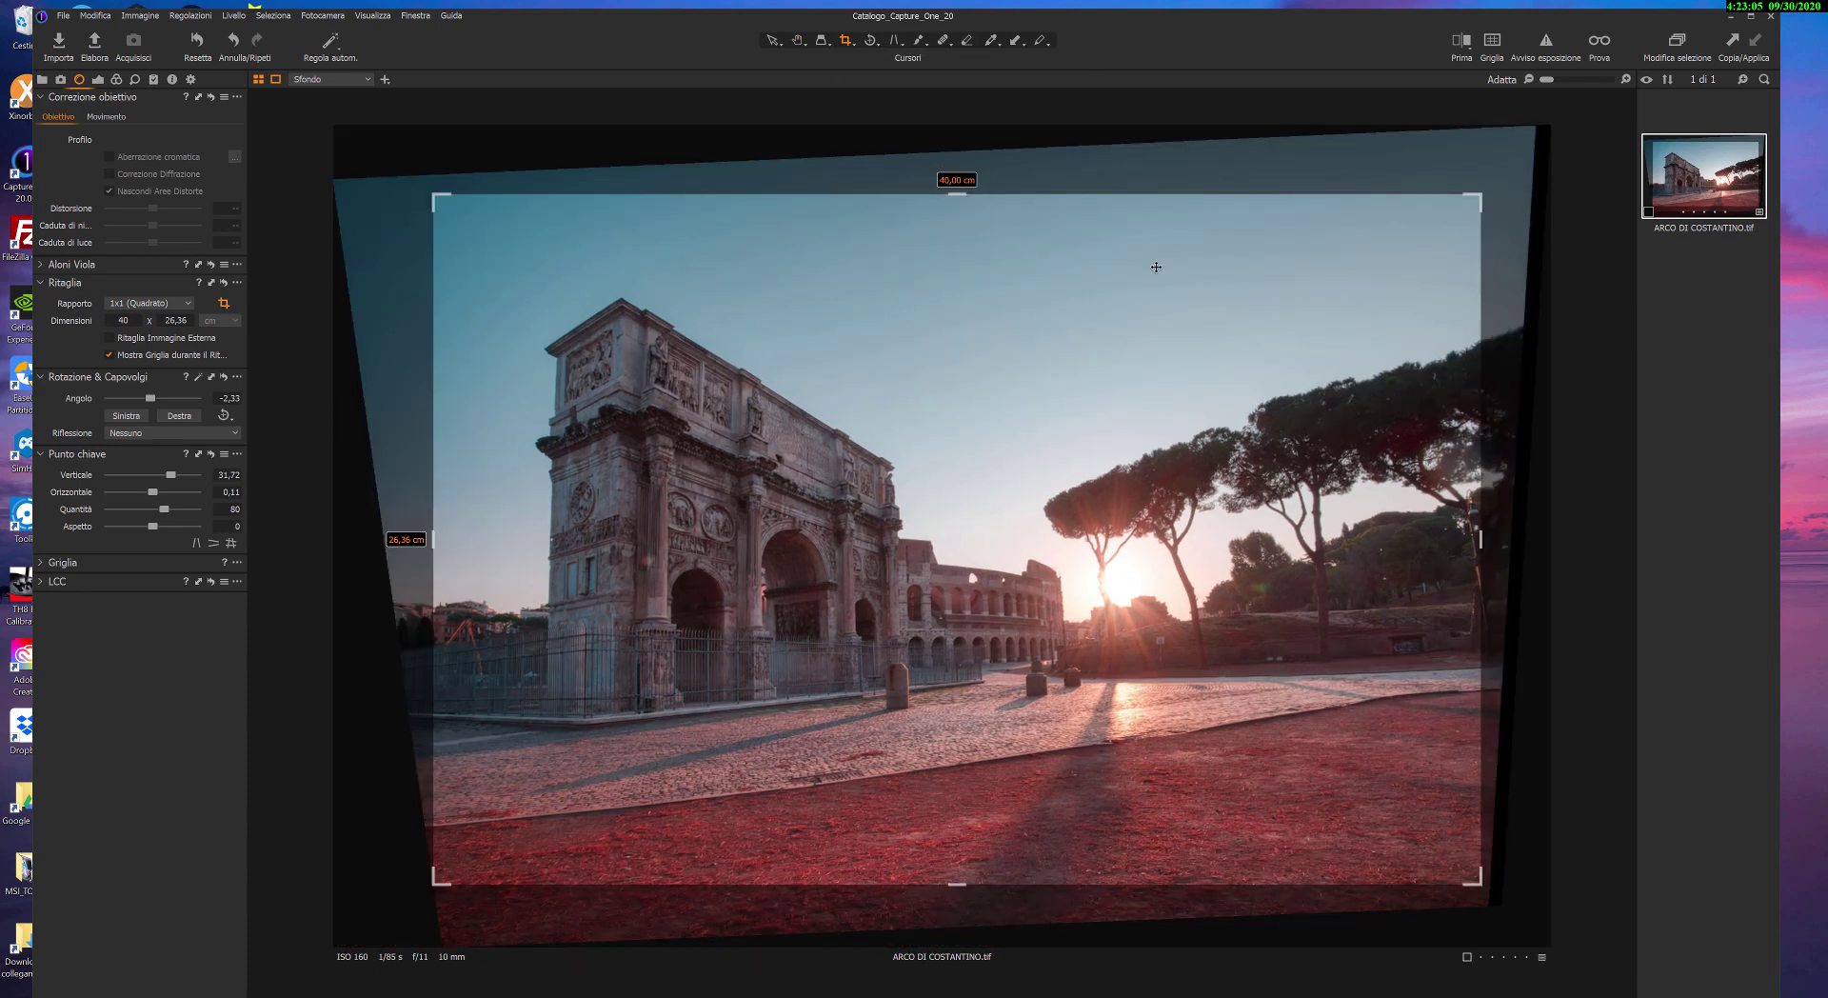
click(1481, 543)
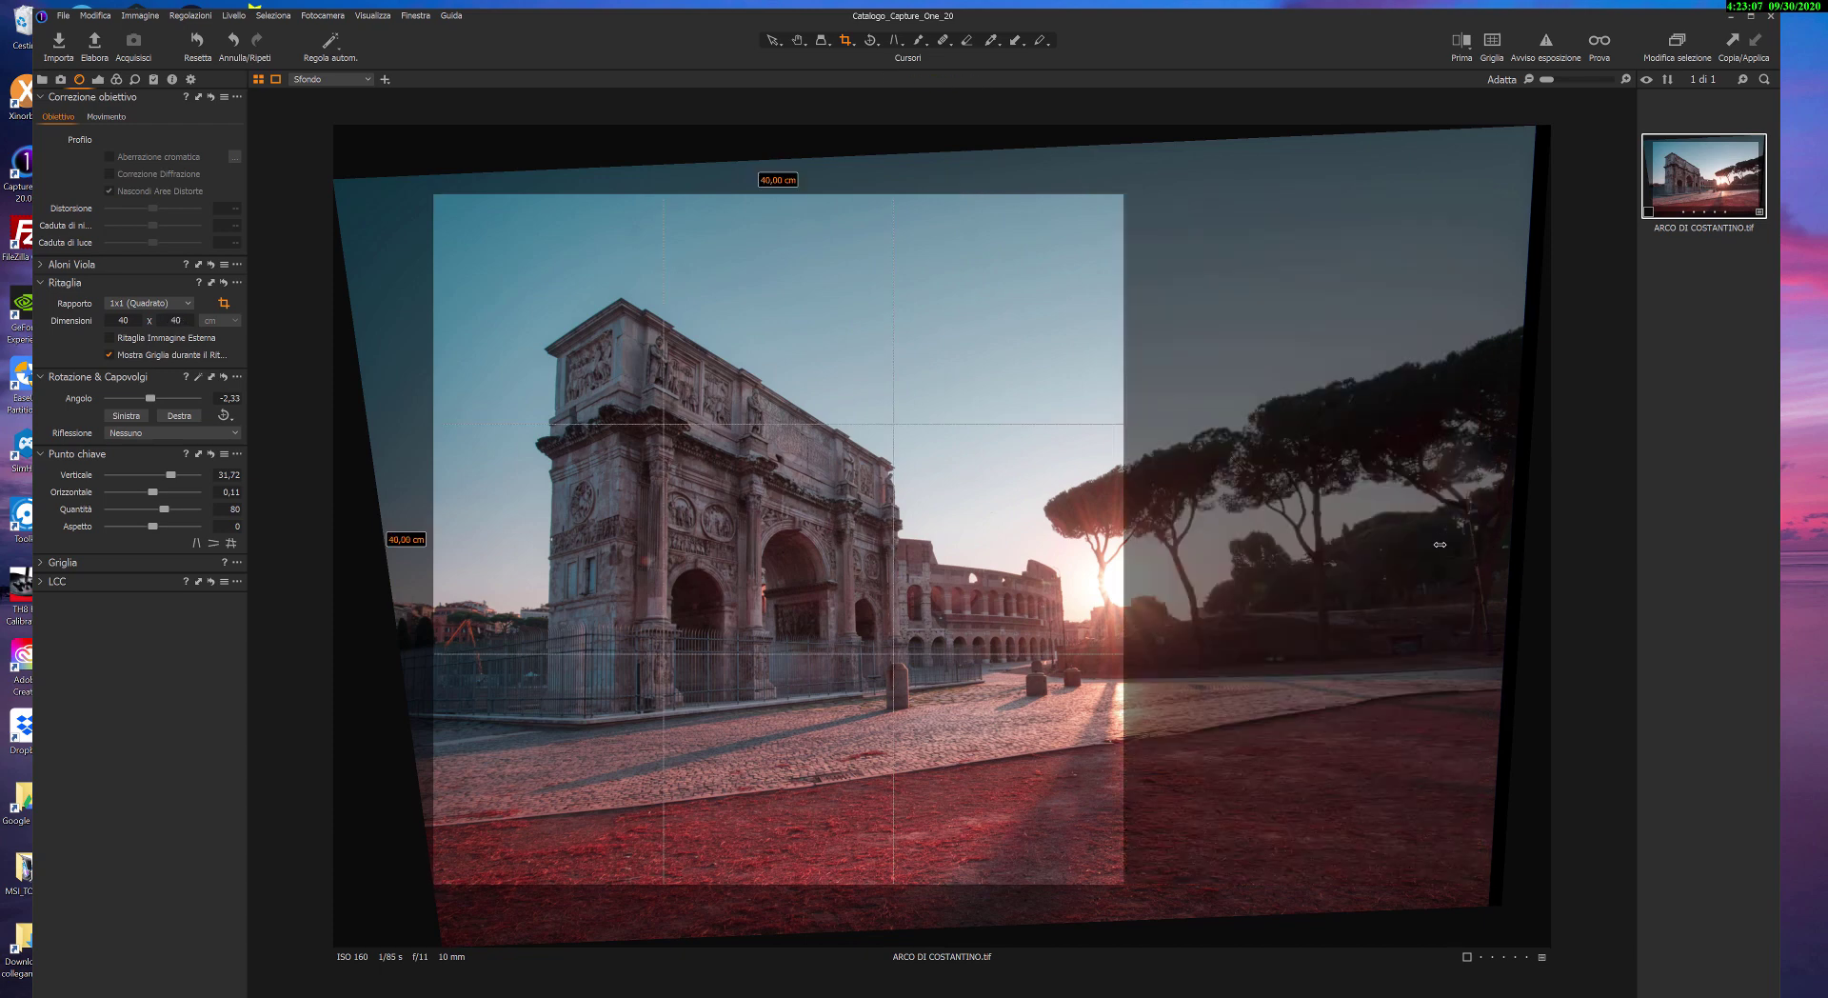
mouse_move(802, 517)
mouse_down()
mouse_move(882, 519)
mouse_move(852, 519)
mouse_up()
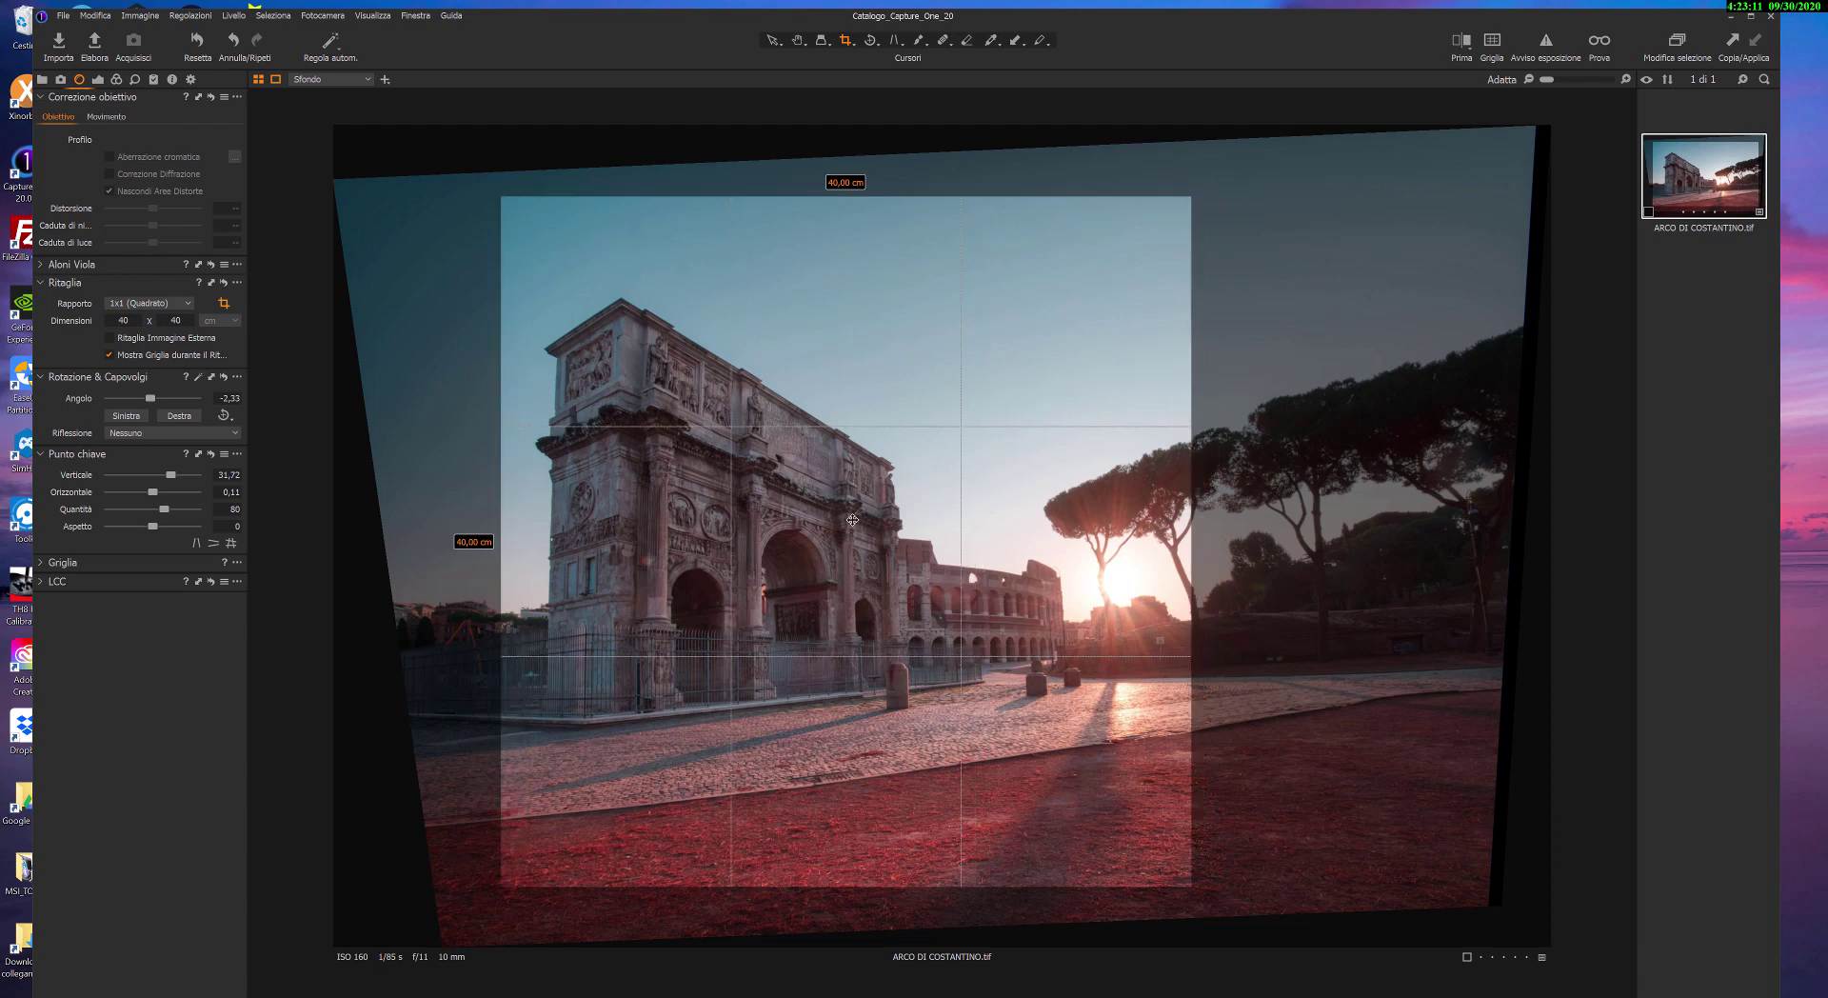
drag(1189, 530, 1276, 533)
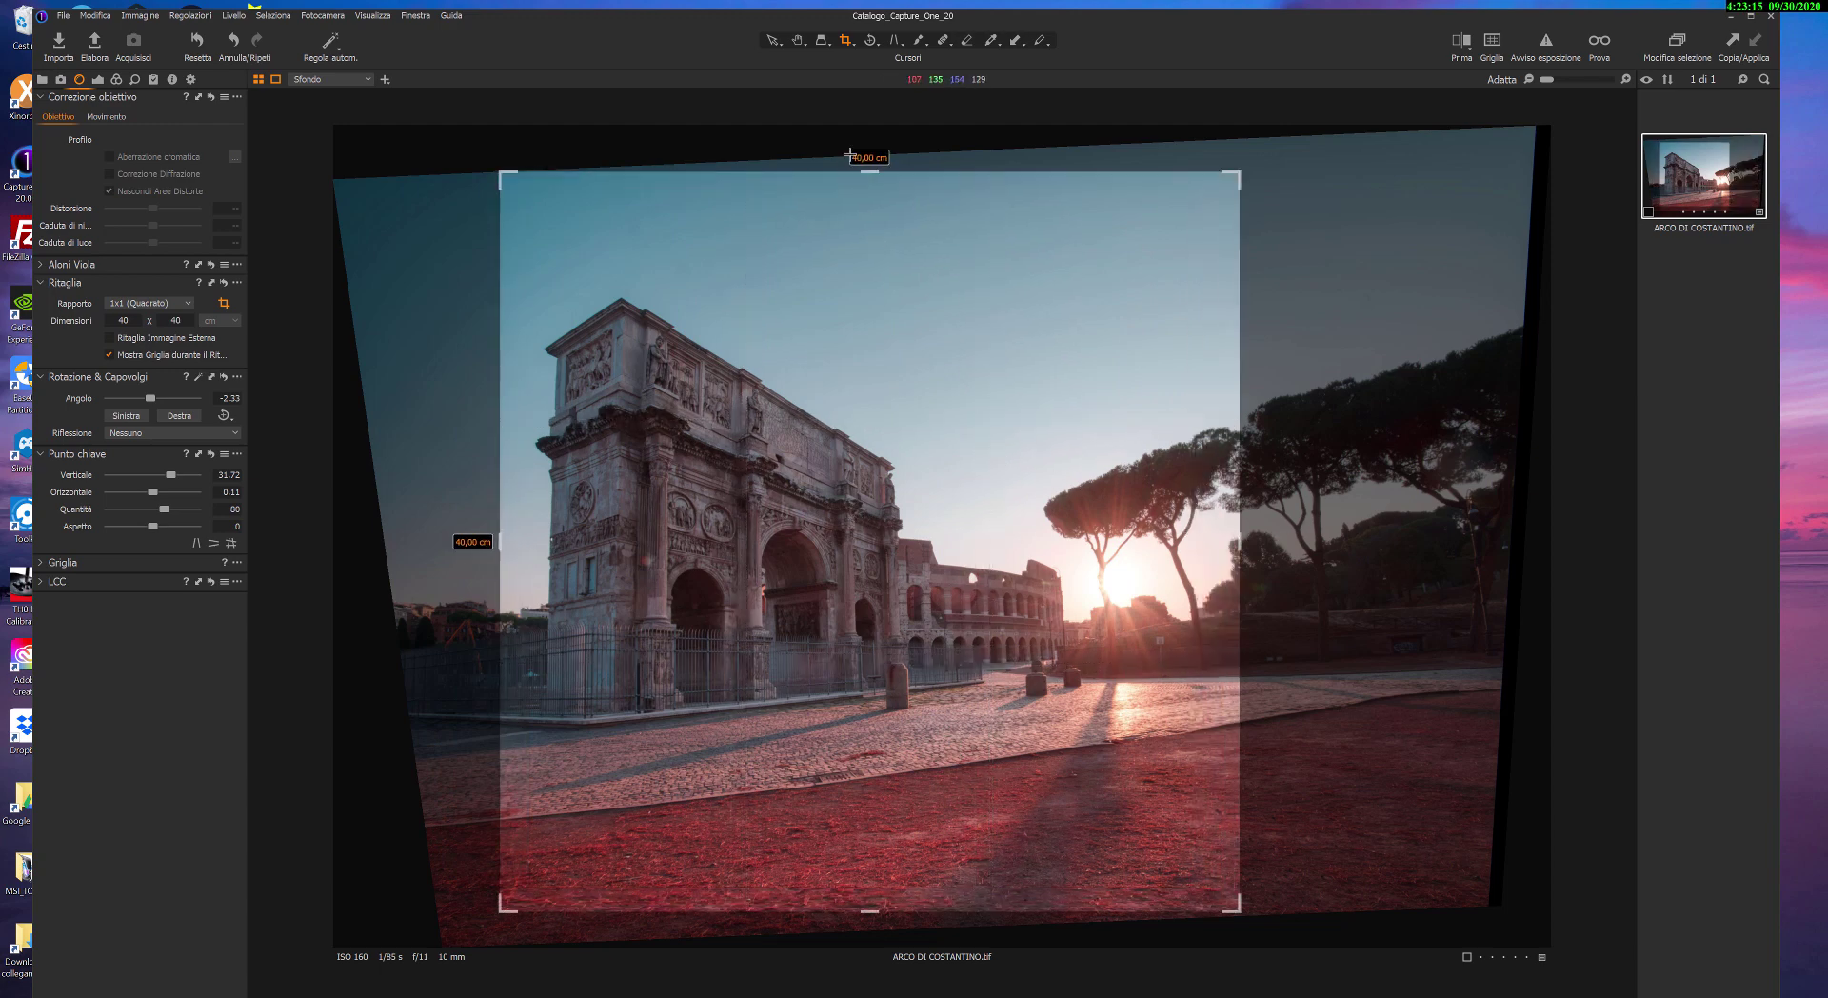
click(870, 921)
drag(904, 580, 906, 582)
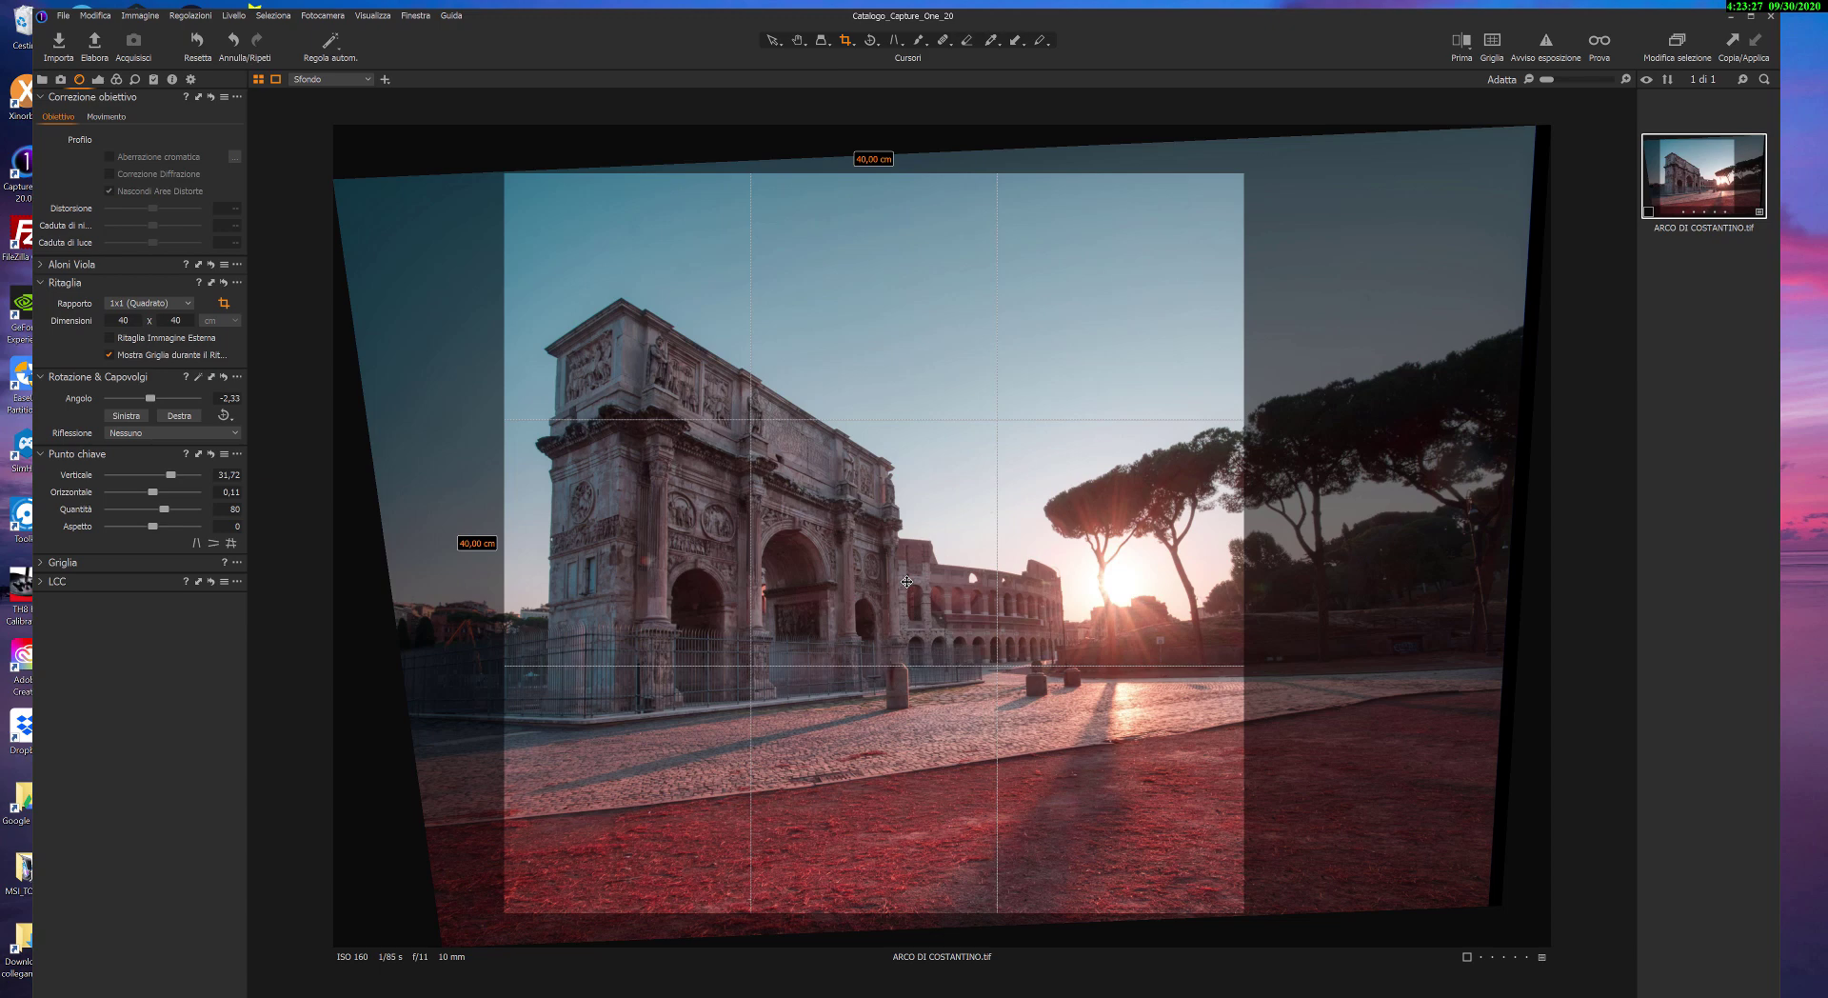
drag(906, 581, 905, 582)
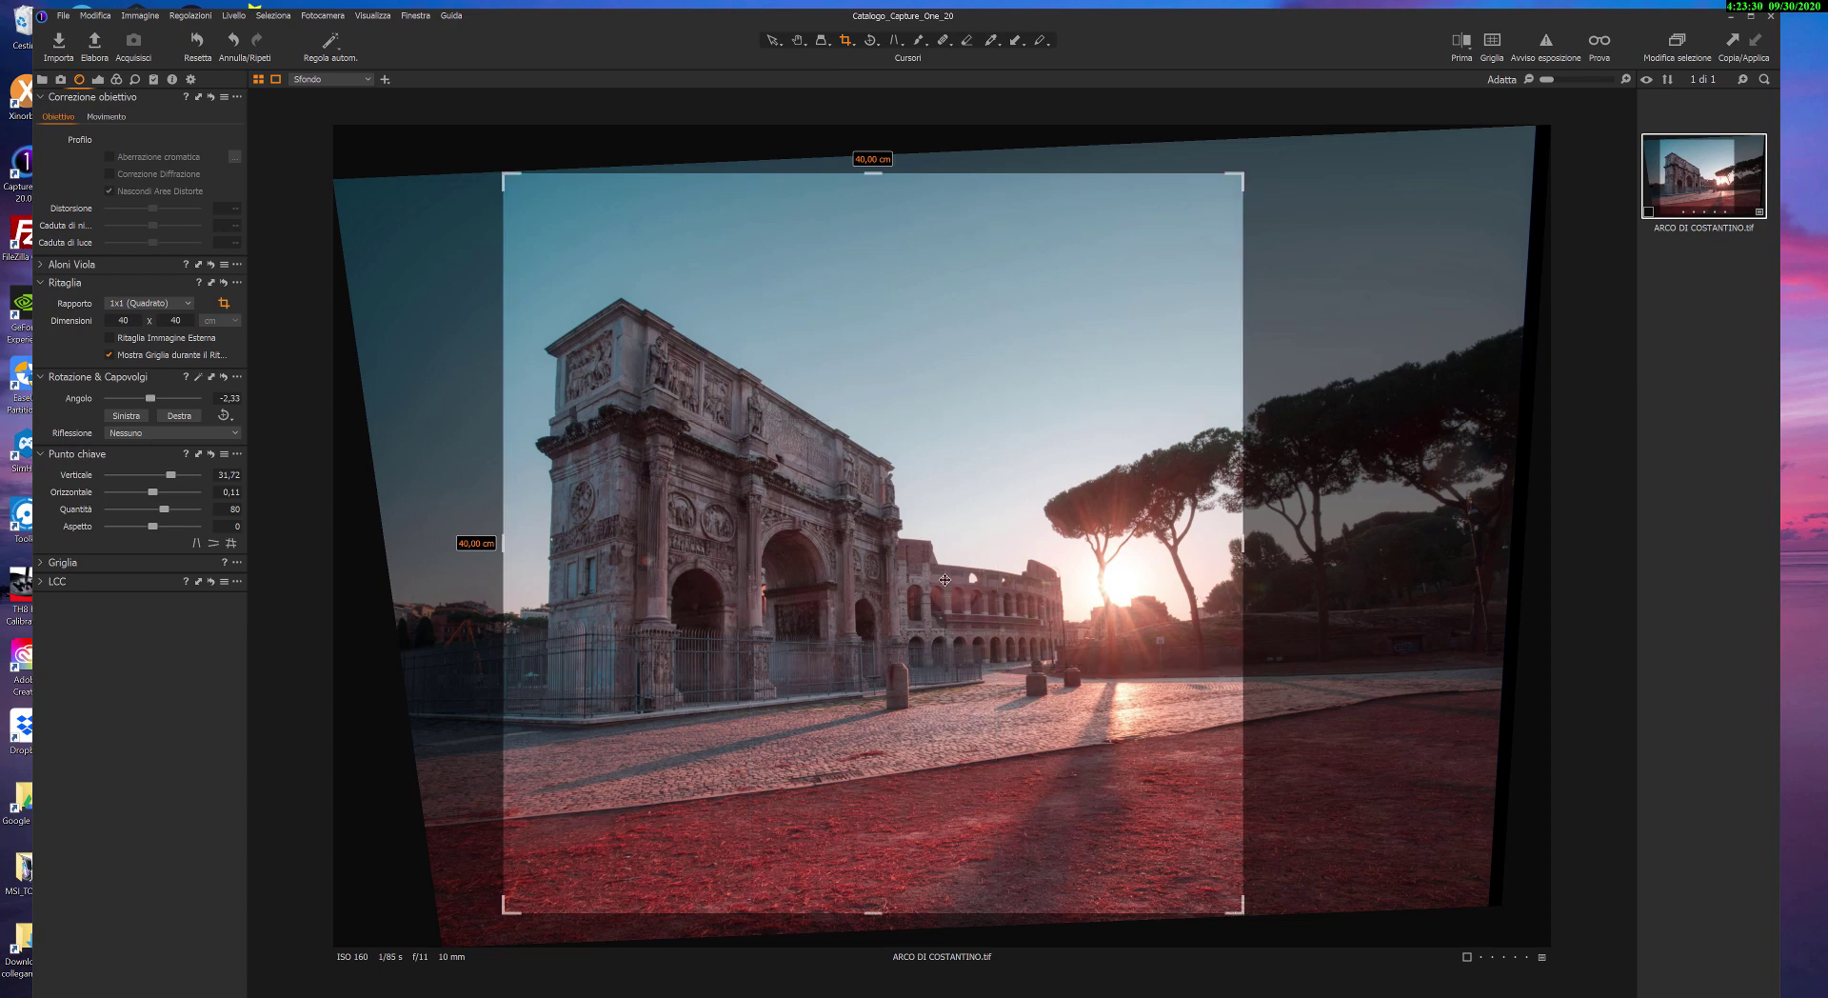
click(798, 41)
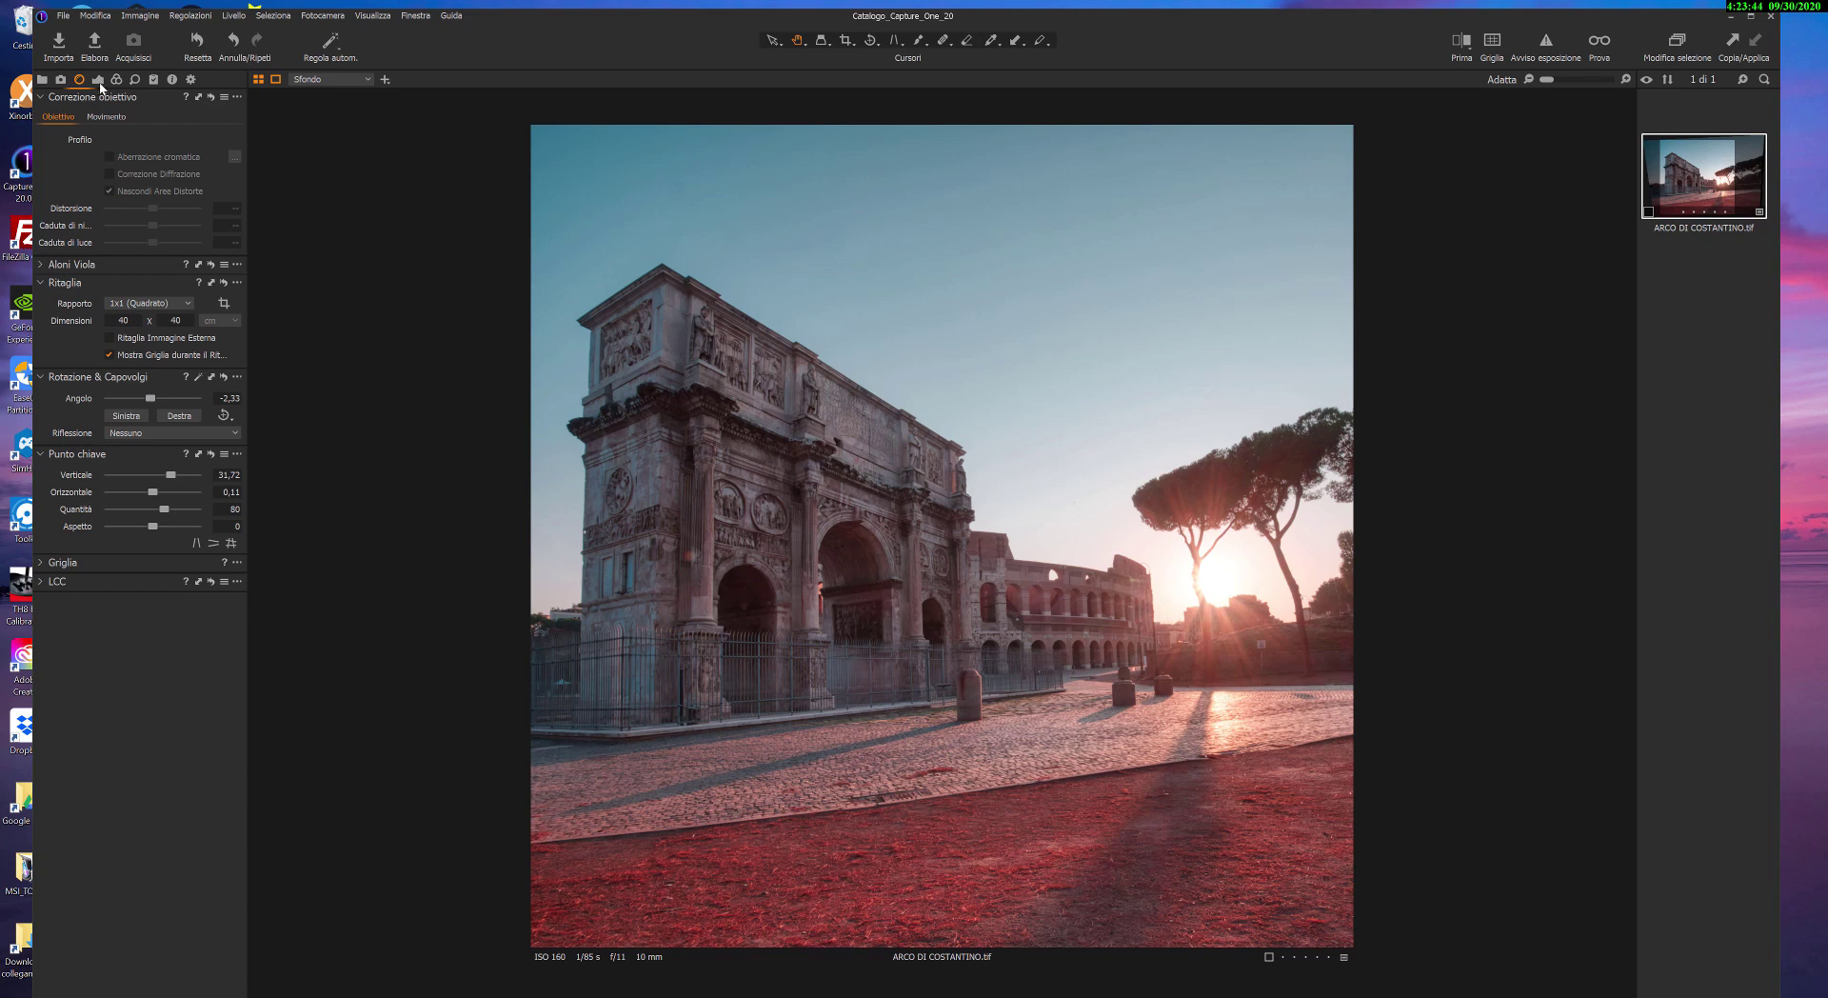
Auto-adjust the exposure and add Livello di Regolazione 1 above the Background layer.
click(98, 80)
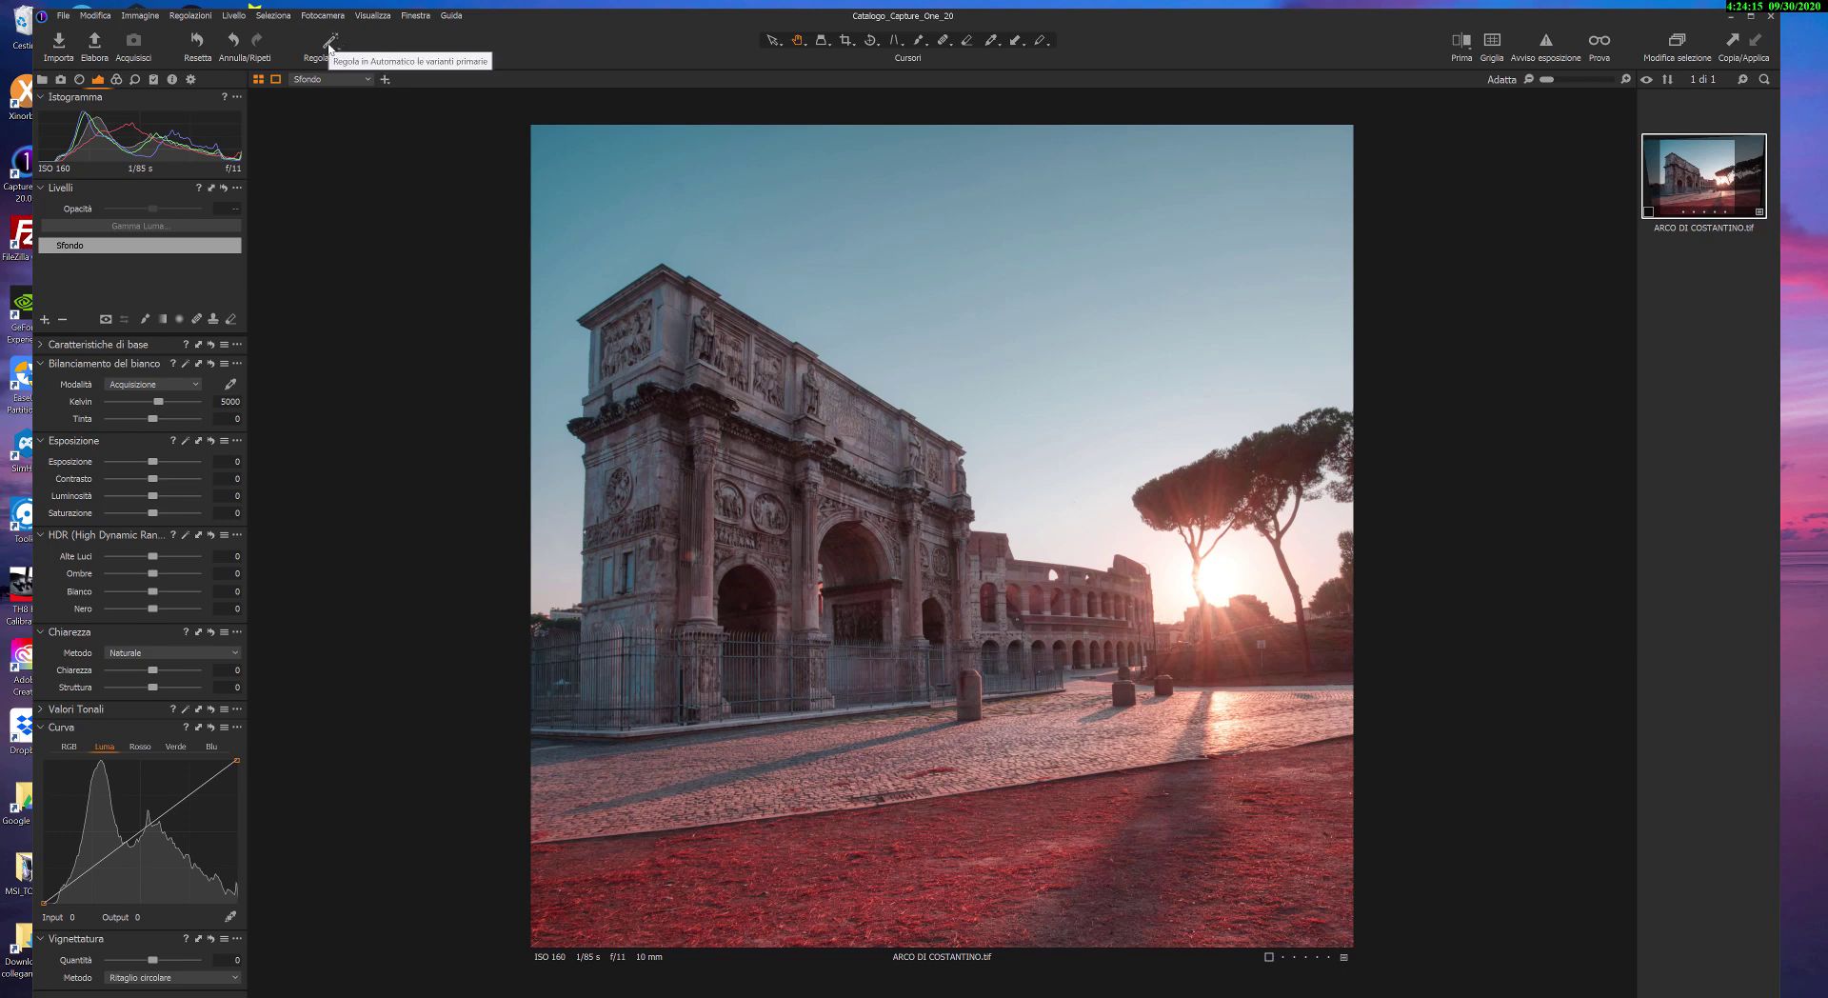
click(329, 44)
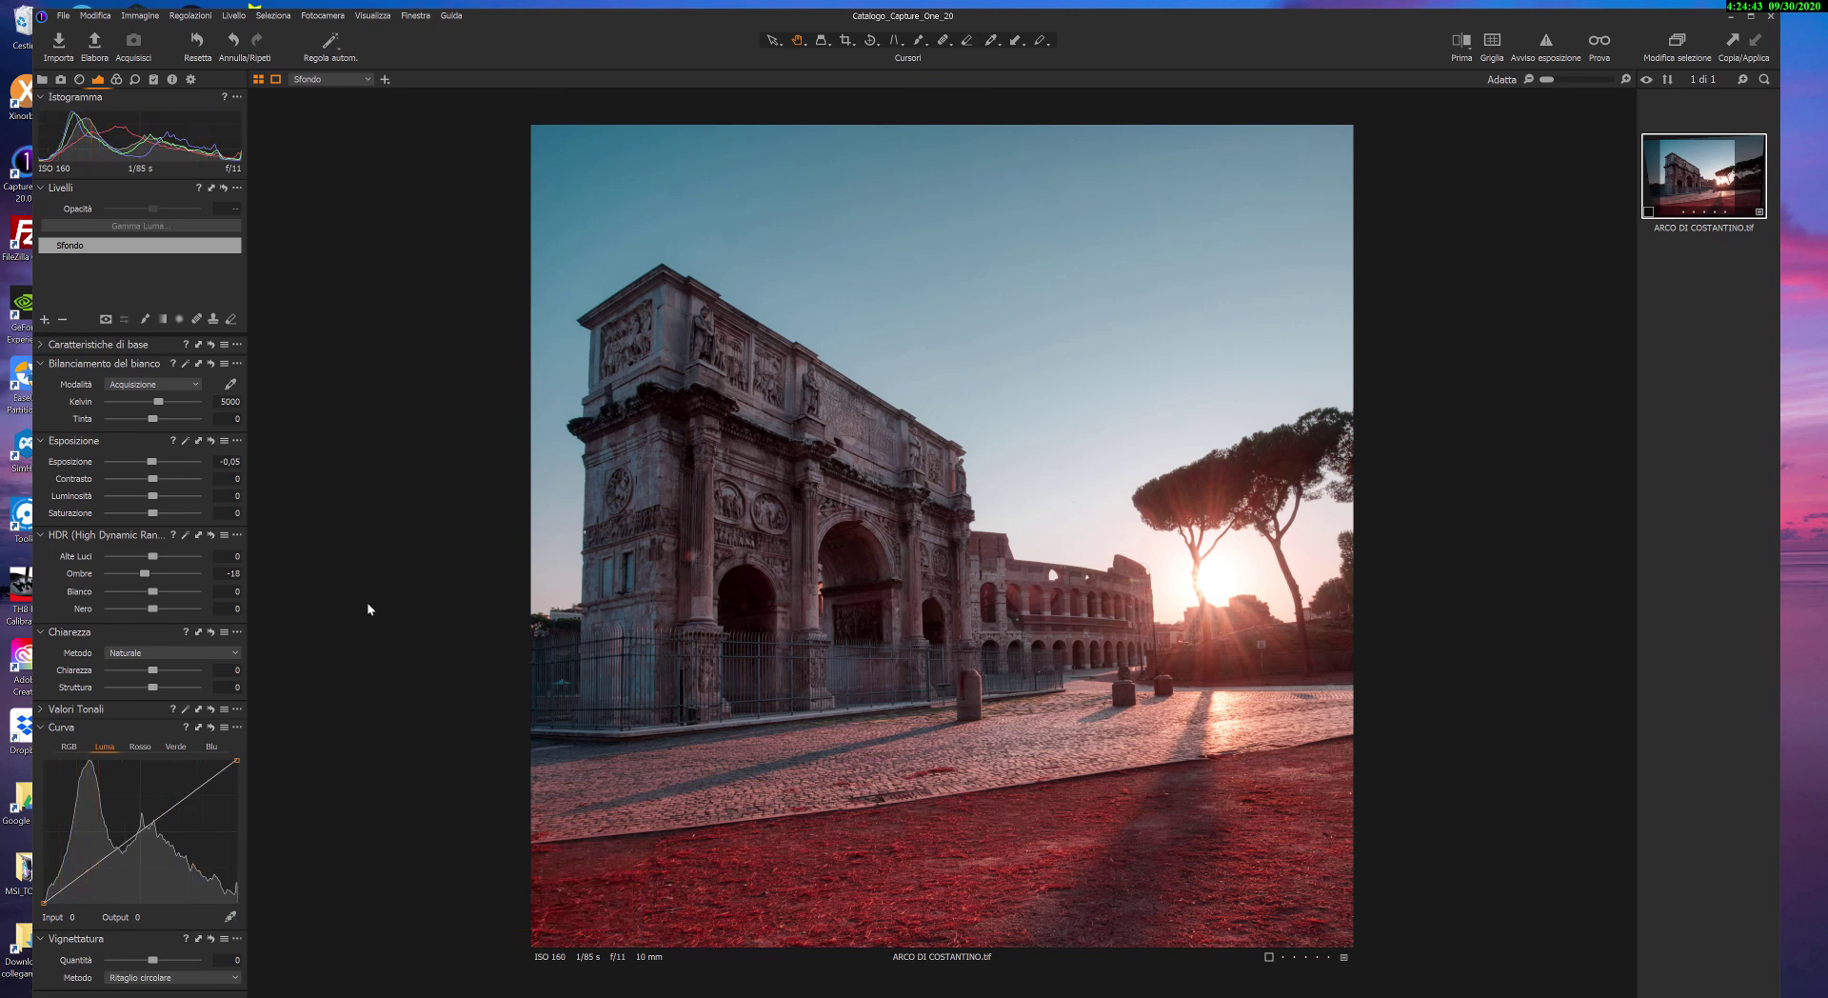
click(44, 320)
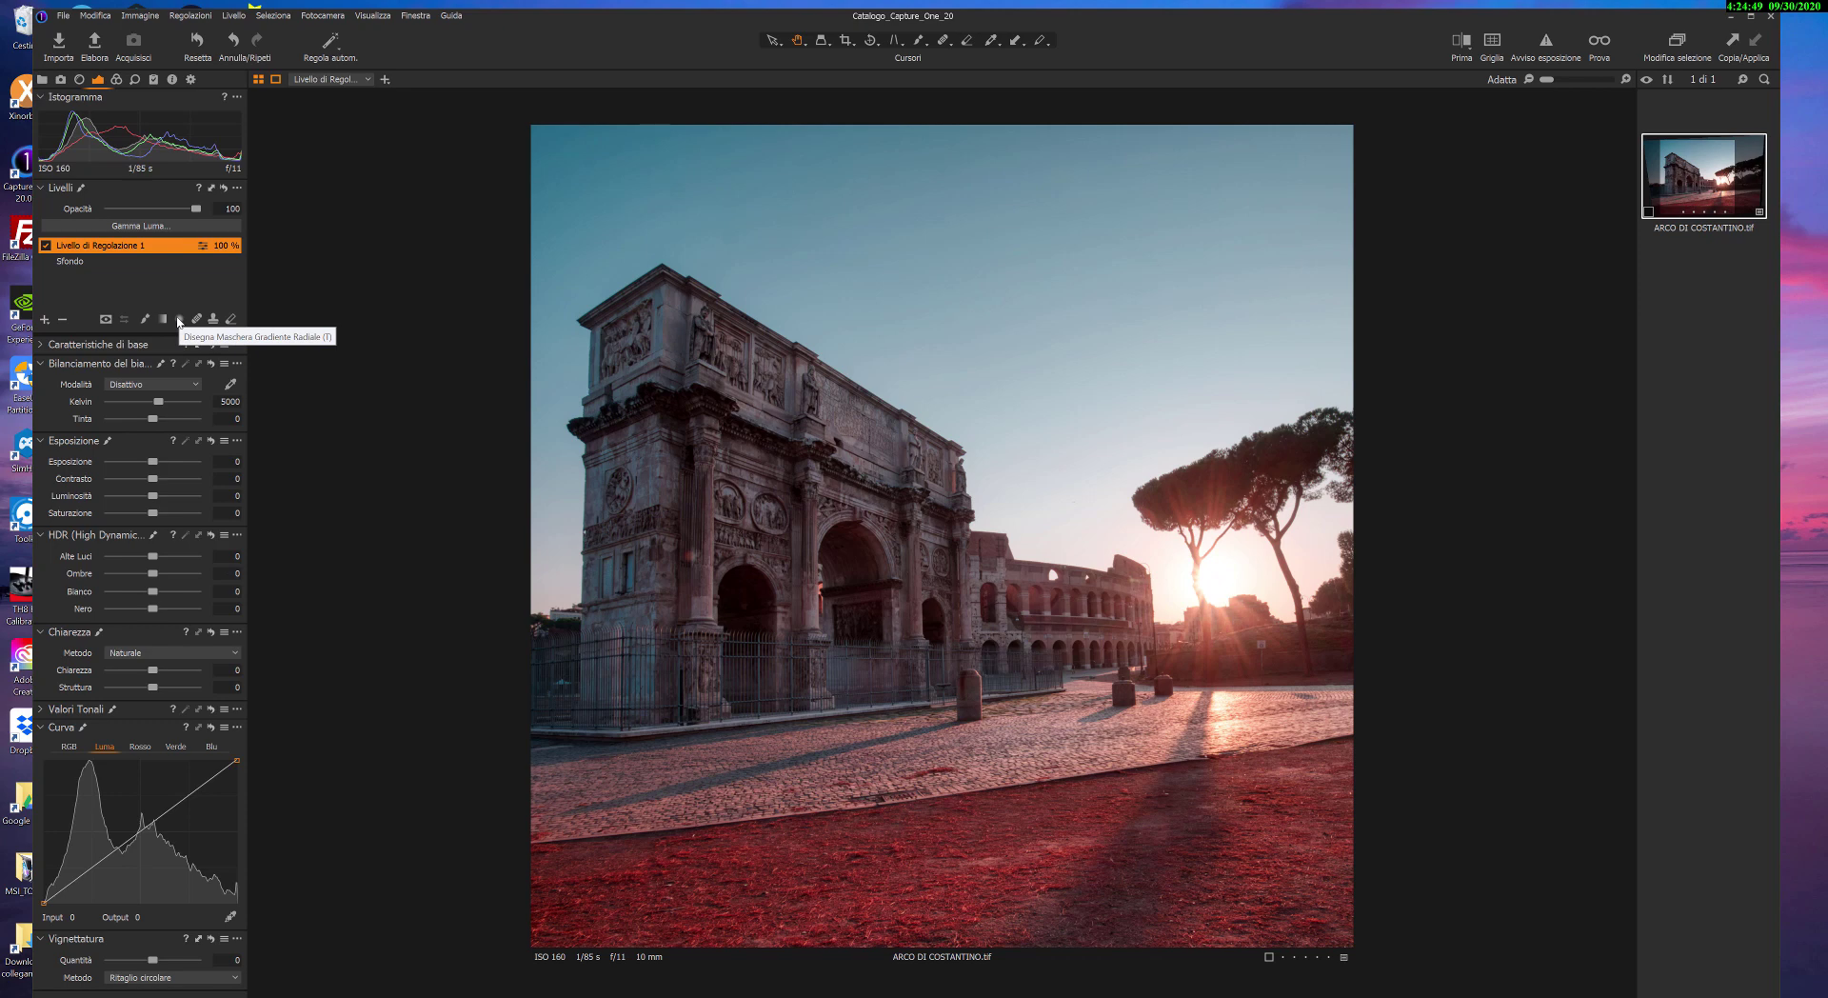
Draw a tilted, wide-falloff radial gradient mask centred on the arch's central opening.
click(178, 320)
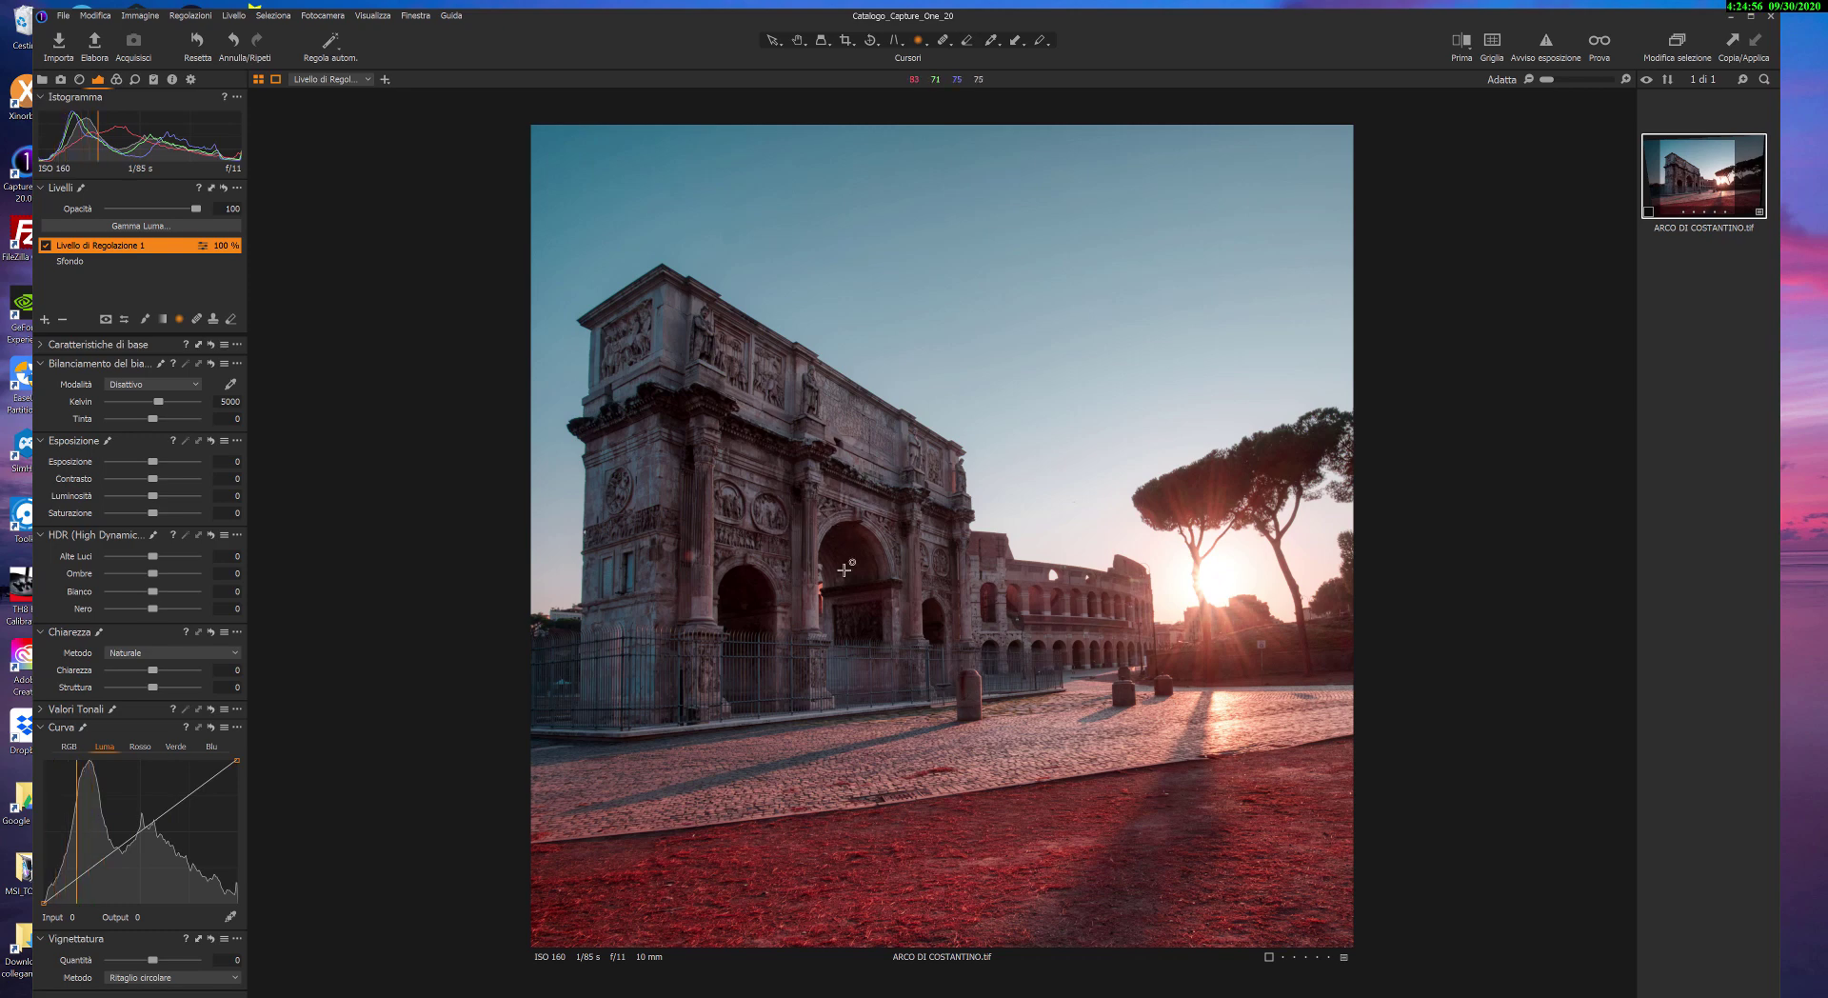
mouse_move(829, 525)
mouse_down()
mouse_move(978, 717)
mouse_move(1038, 666)
mouse_up()
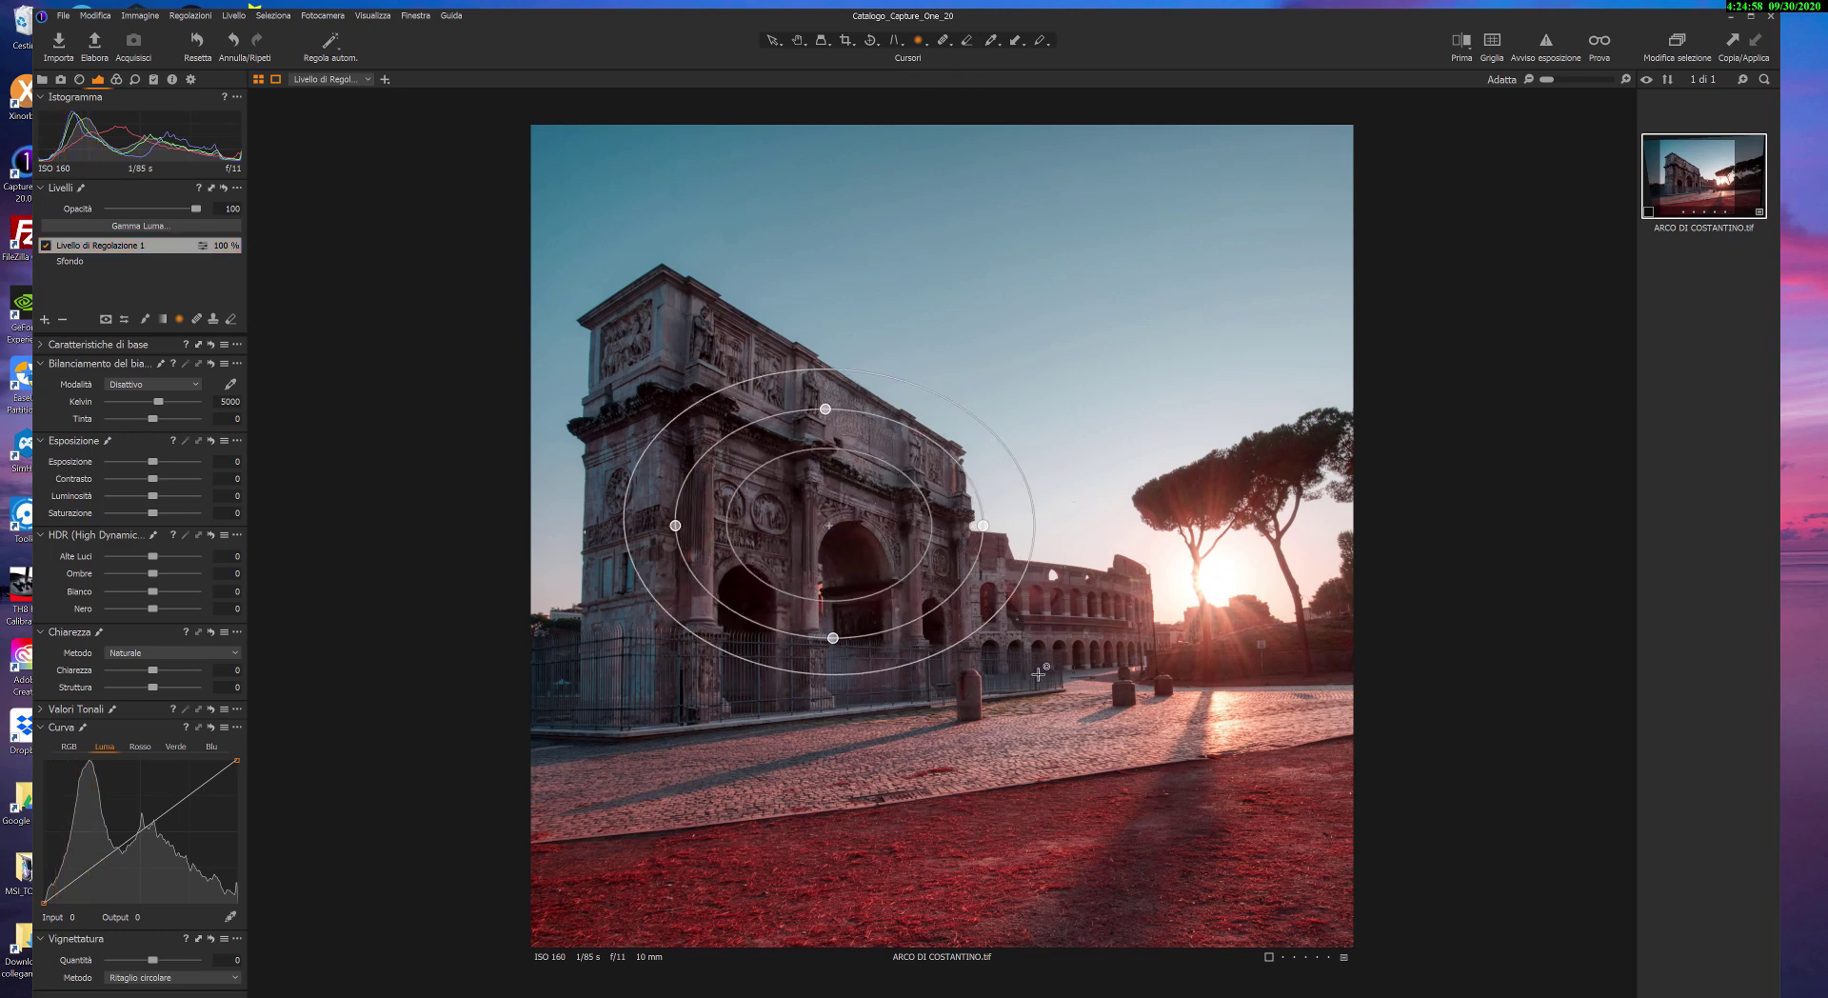
drag(966, 471, 991, 542)
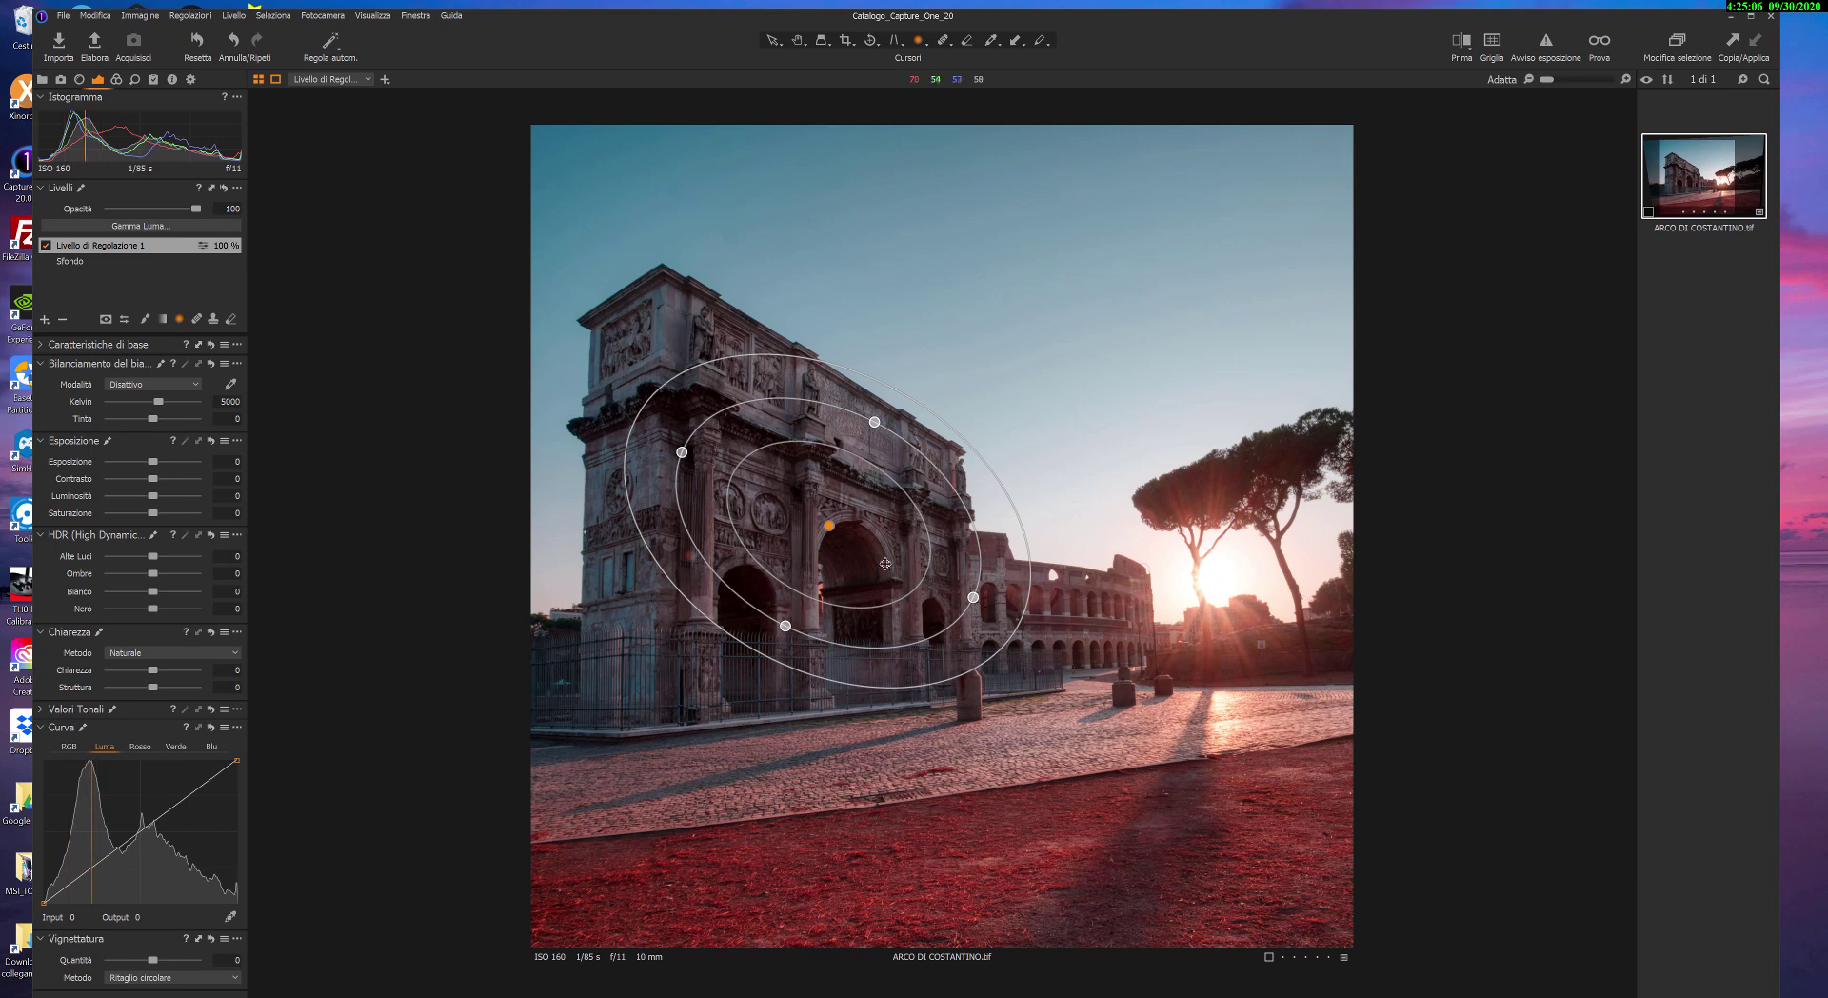
drag(658, 371, 650, 366)
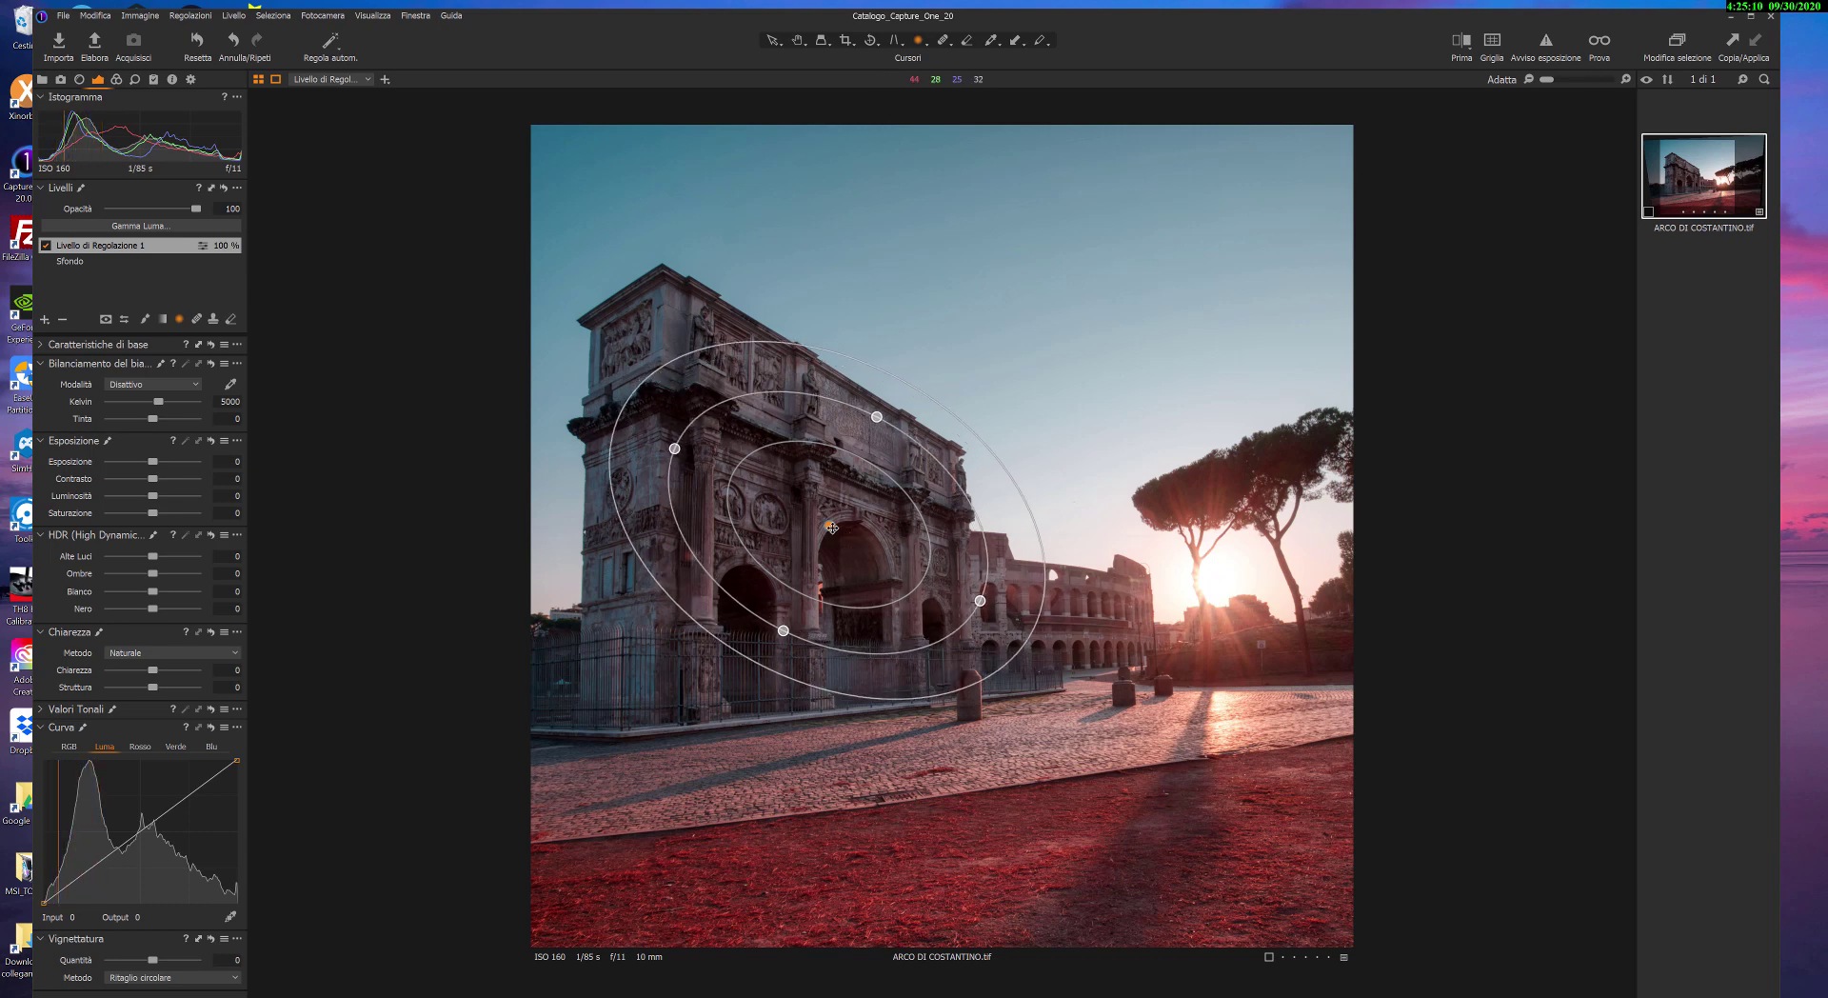
drag(831, 527, 827, 533)
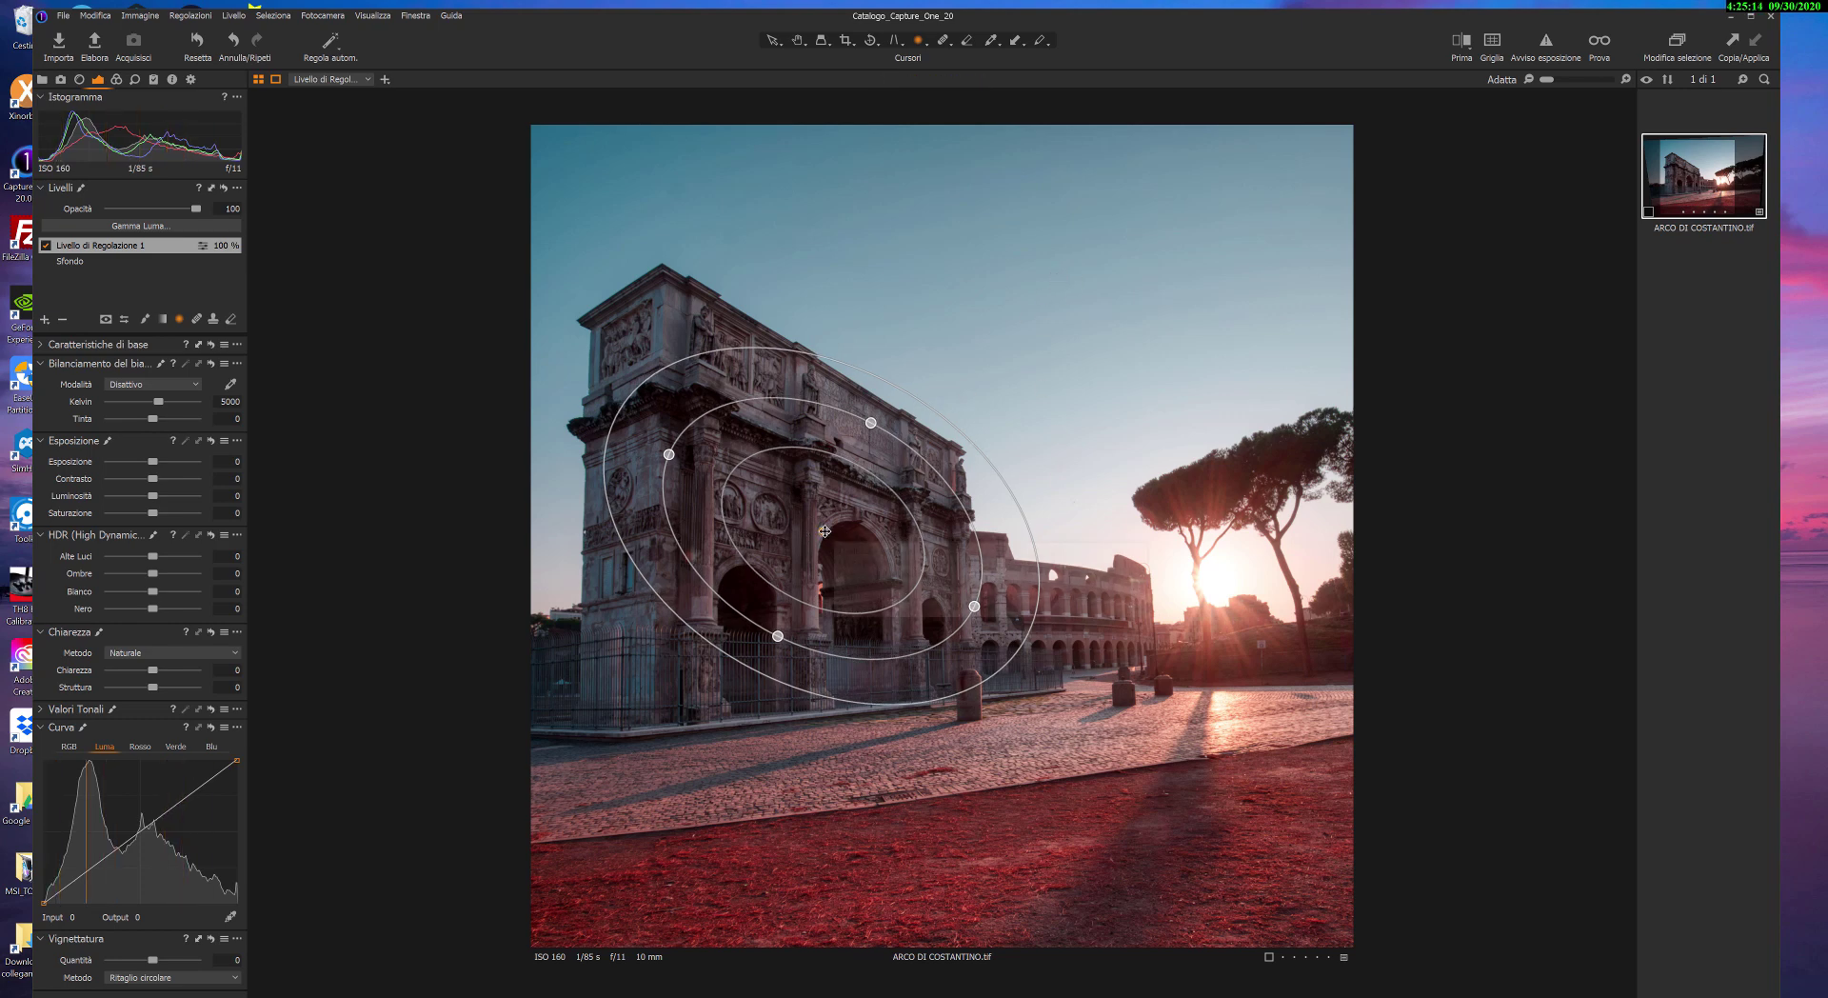
drag(830, 531, 831, 535)
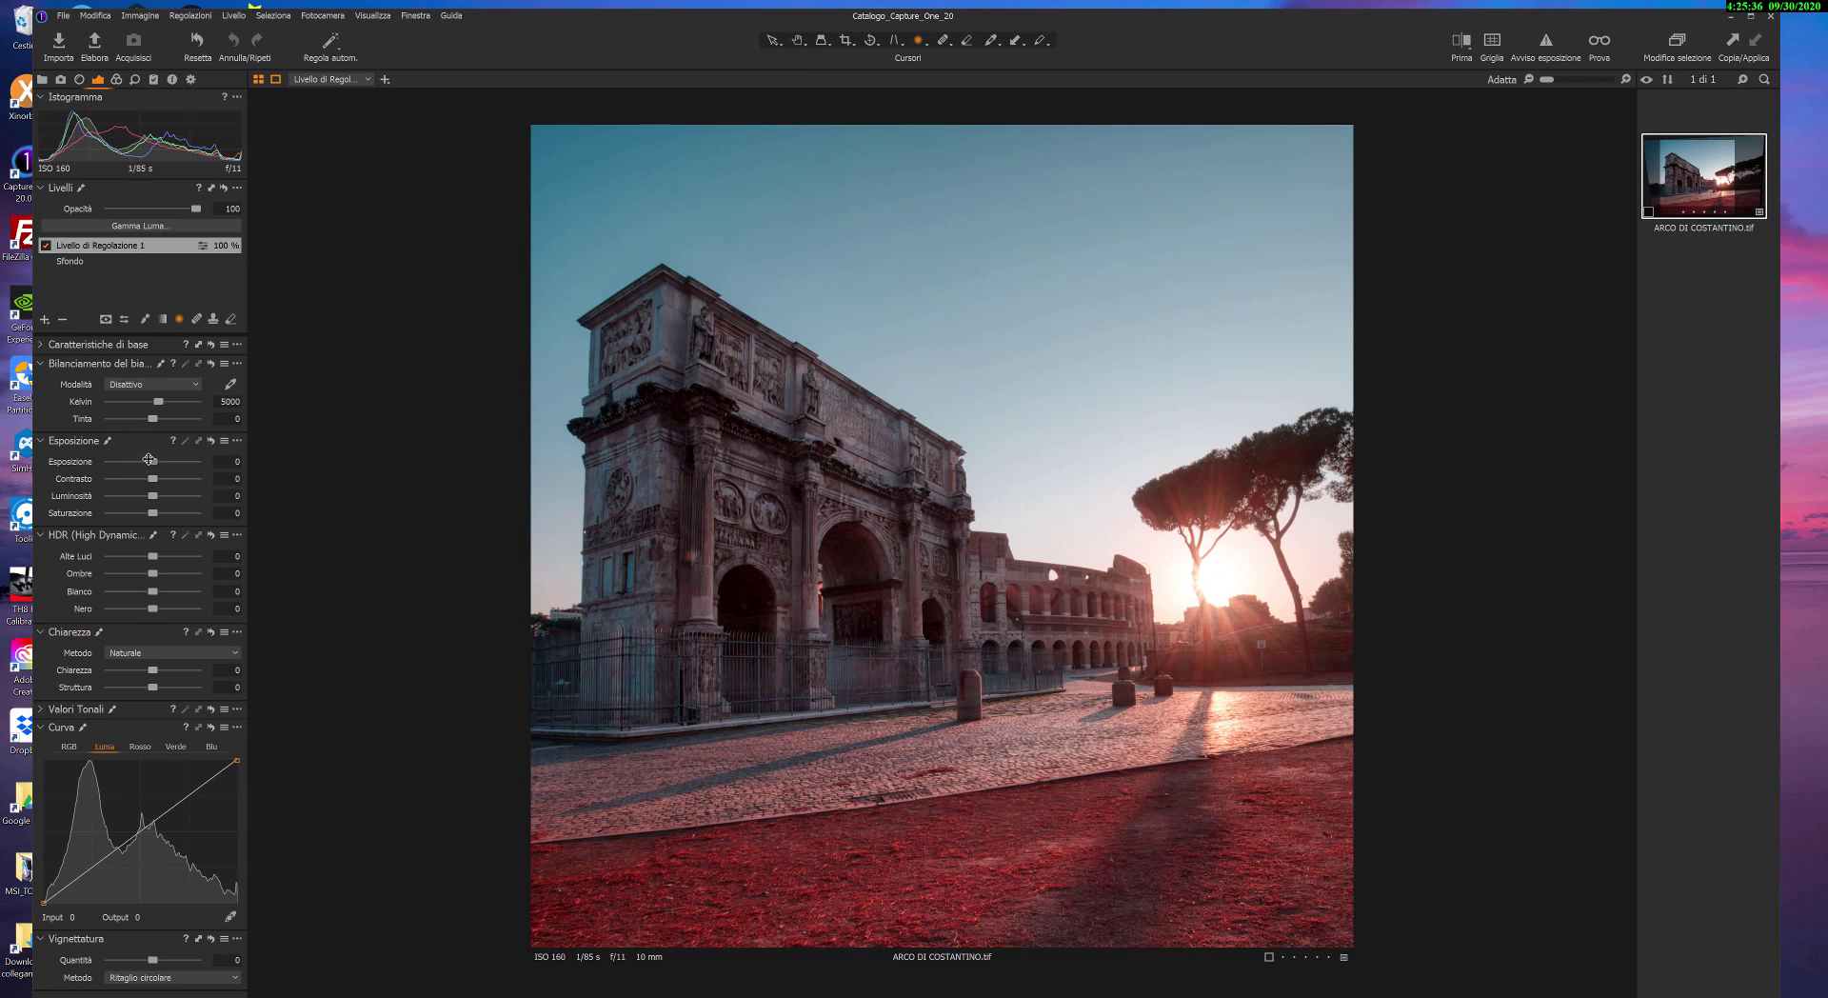
Give adjustment layer 1 exposure 0,35 and a white balance of 5142 K.
drag(150, 460, 156, 461)
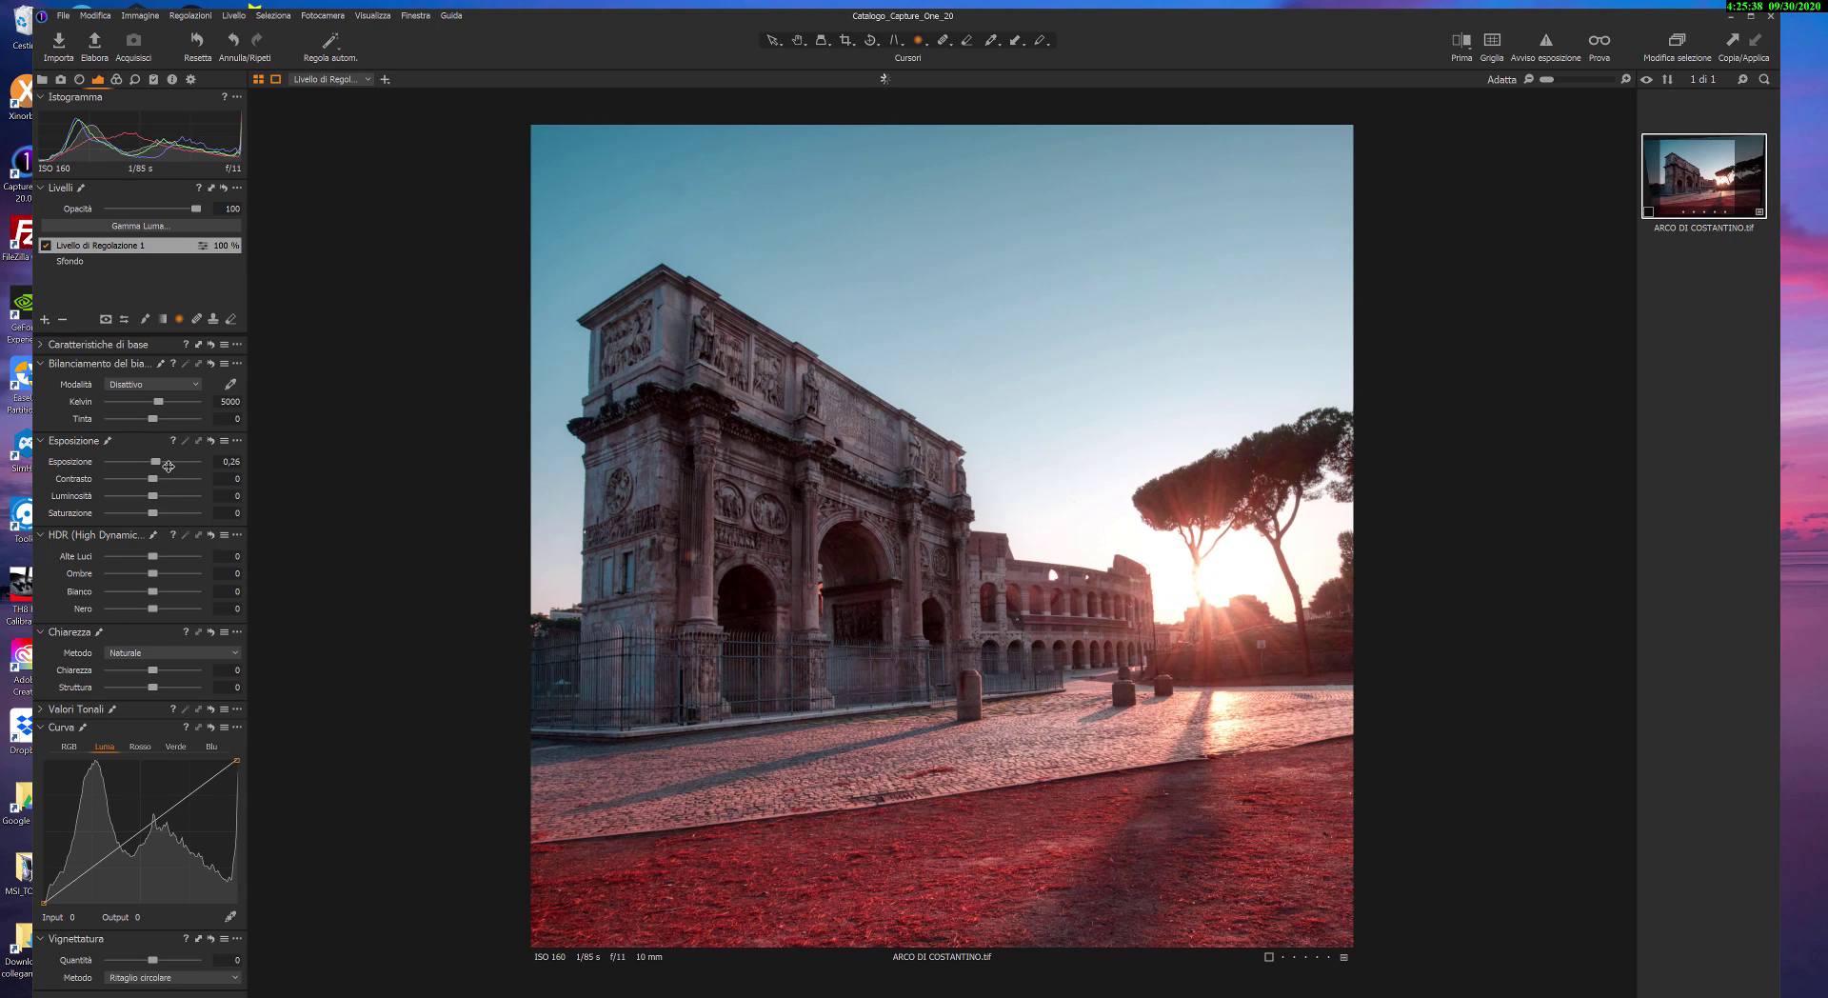
key(ctrl+z)
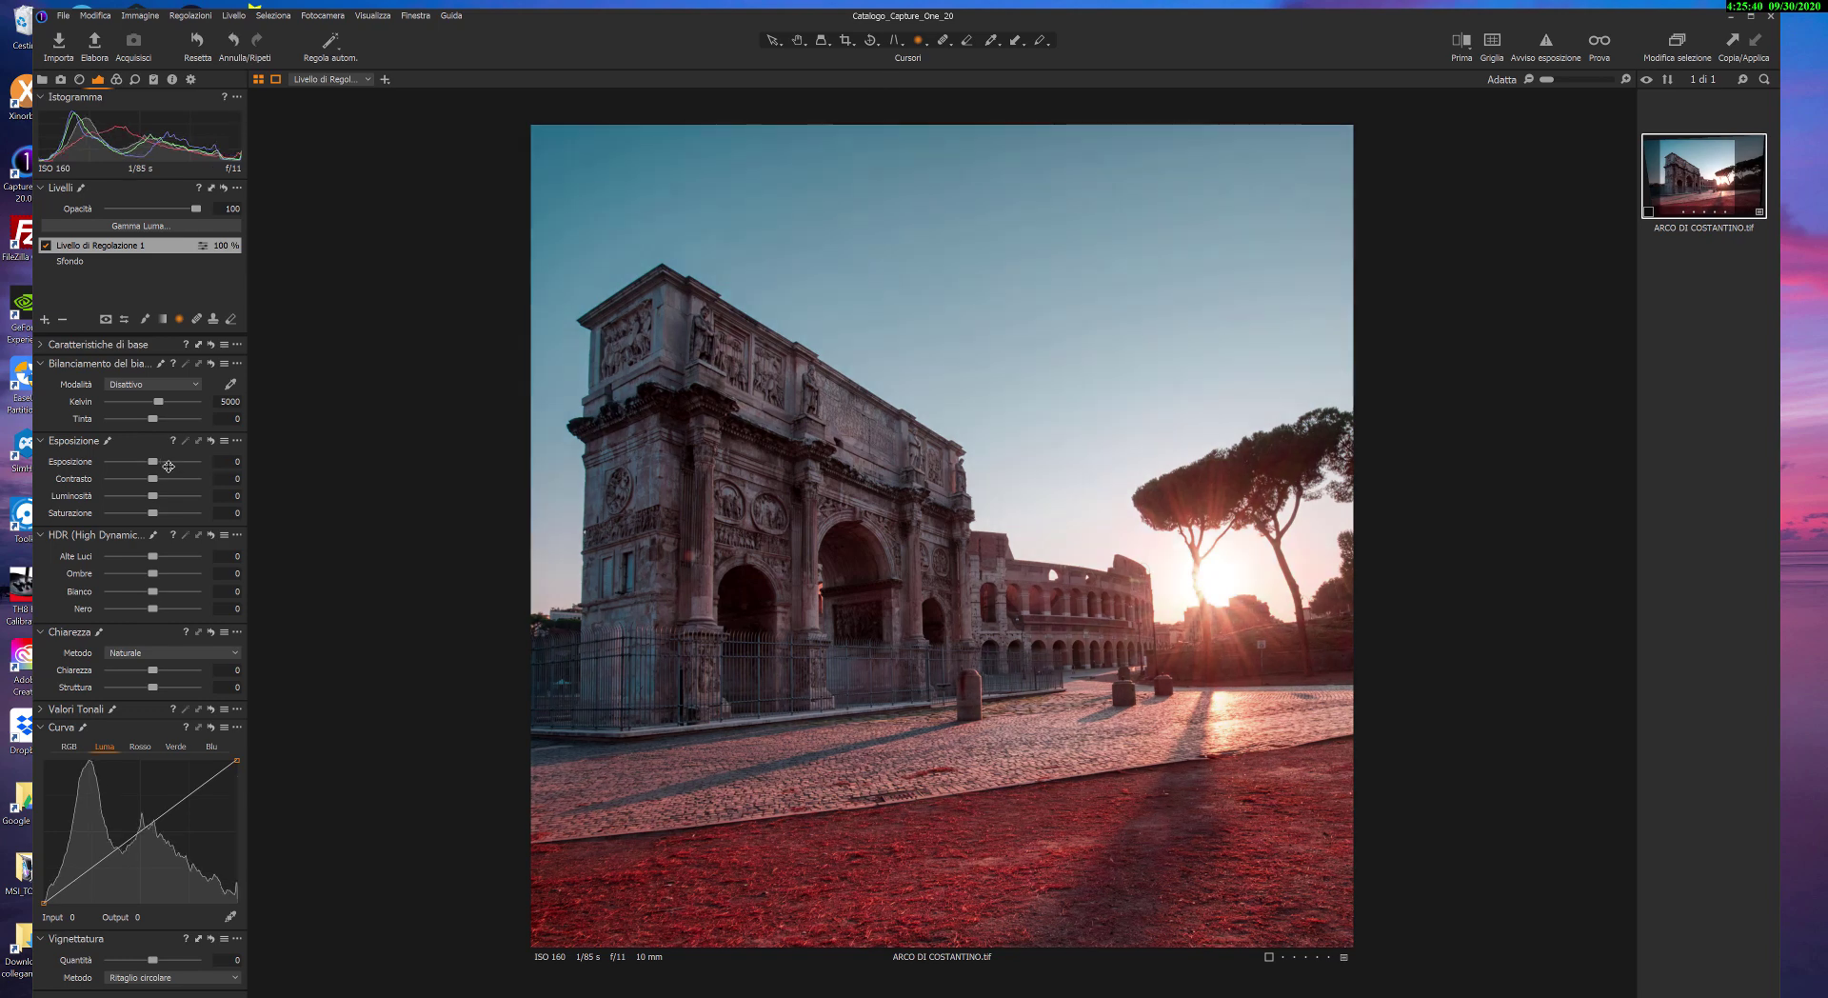
right_click(153, 245)
click(537, 457)
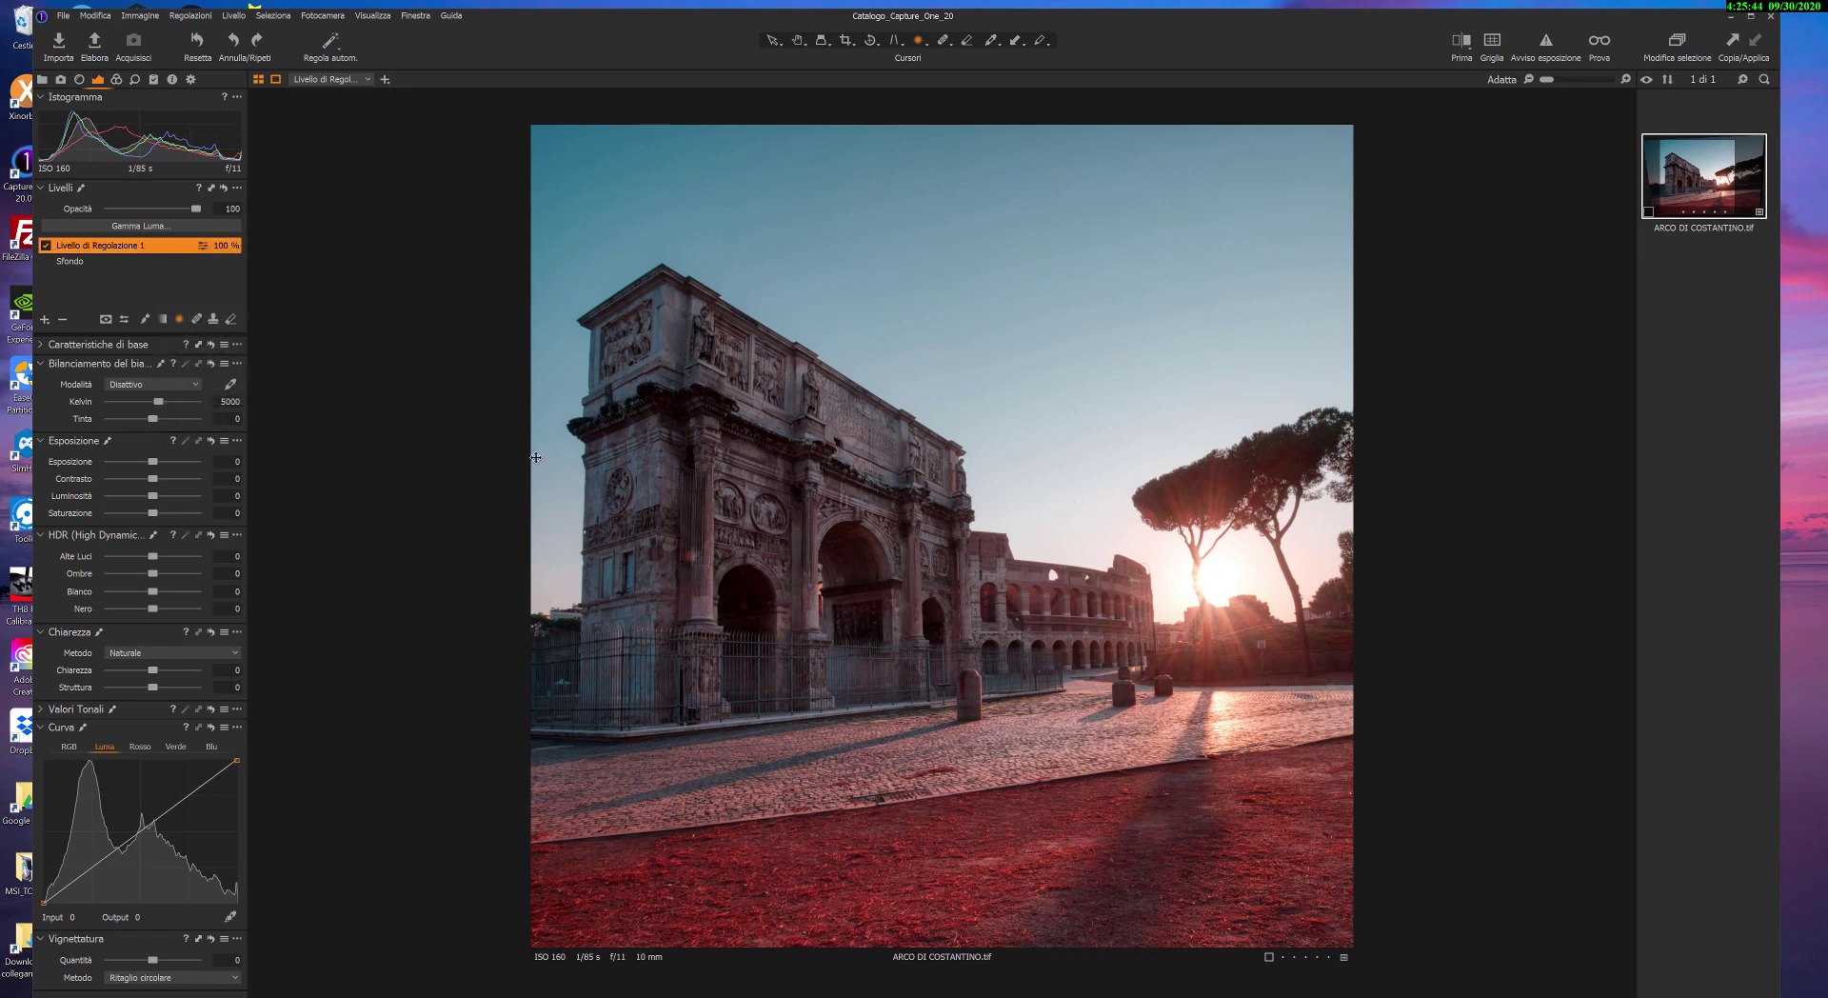
click(153, 460)
drag(153, 459, 155, 459)
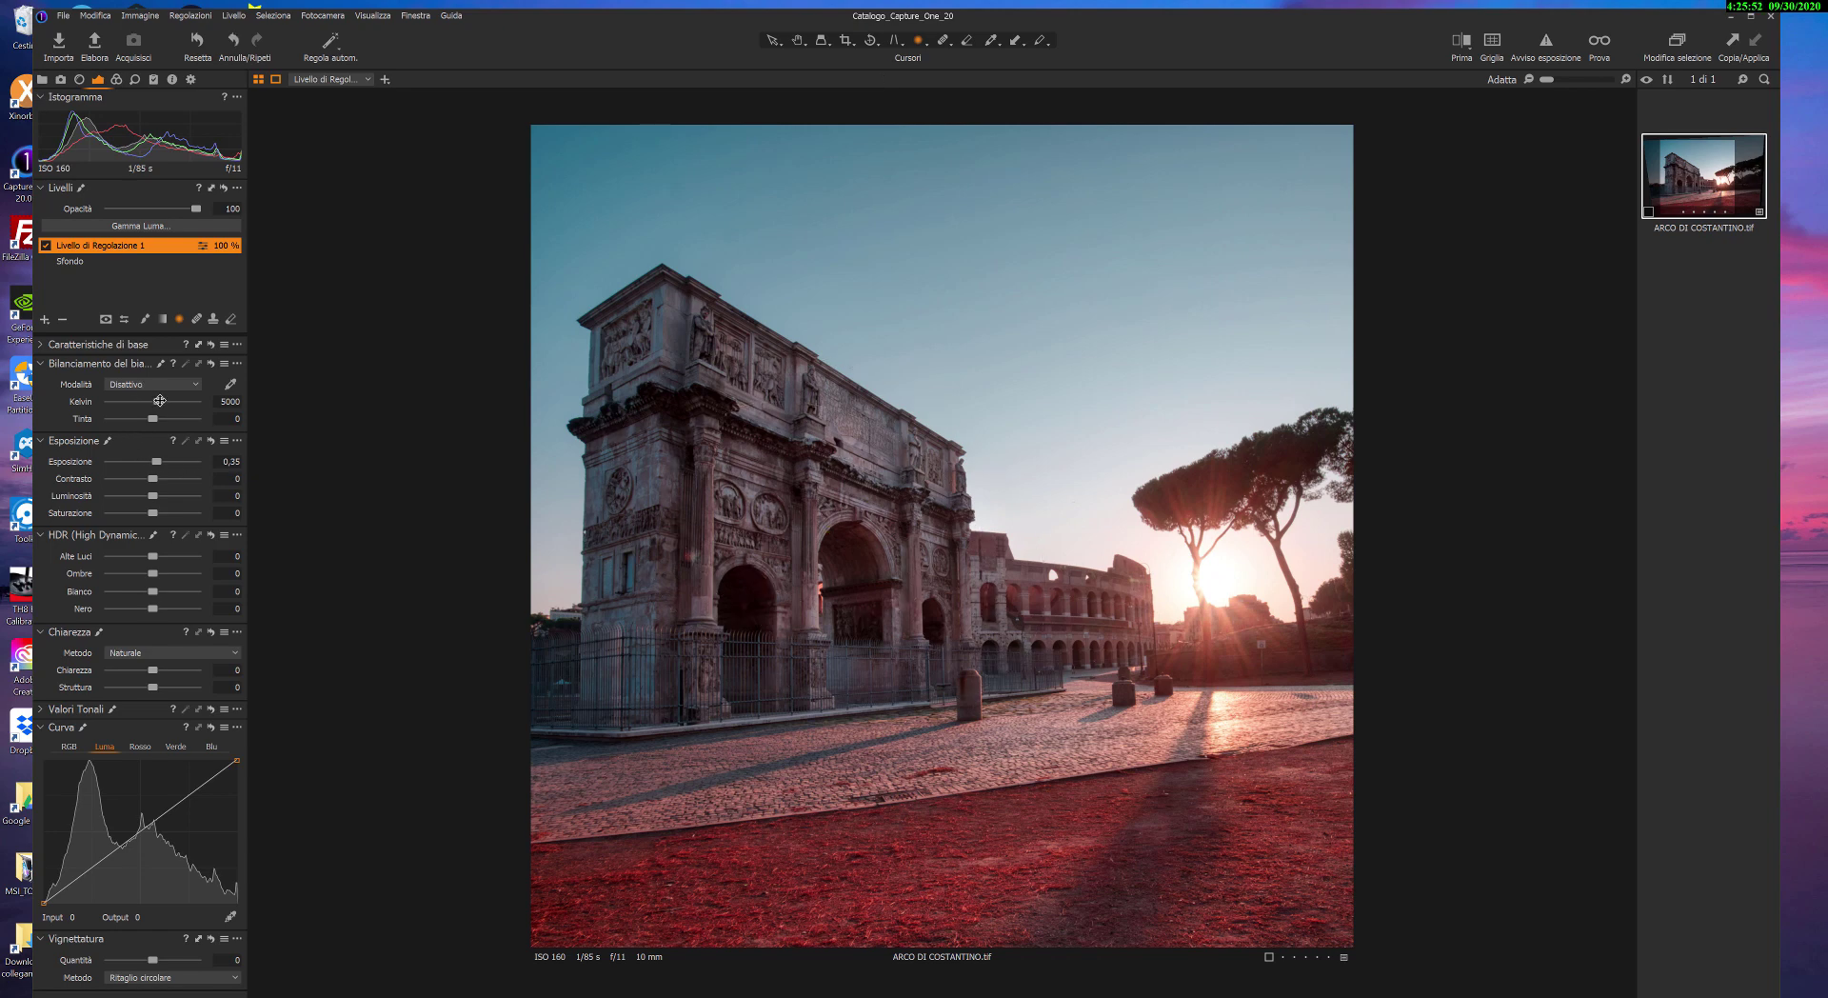
drag(157, 400, 167, 402)
double_click(153, 401)
Add Livello di Regolazione 2 with a large radial mask over the scene, exposure -0,13.
click(798, 40)
click(44, 319)
click(179, 318)
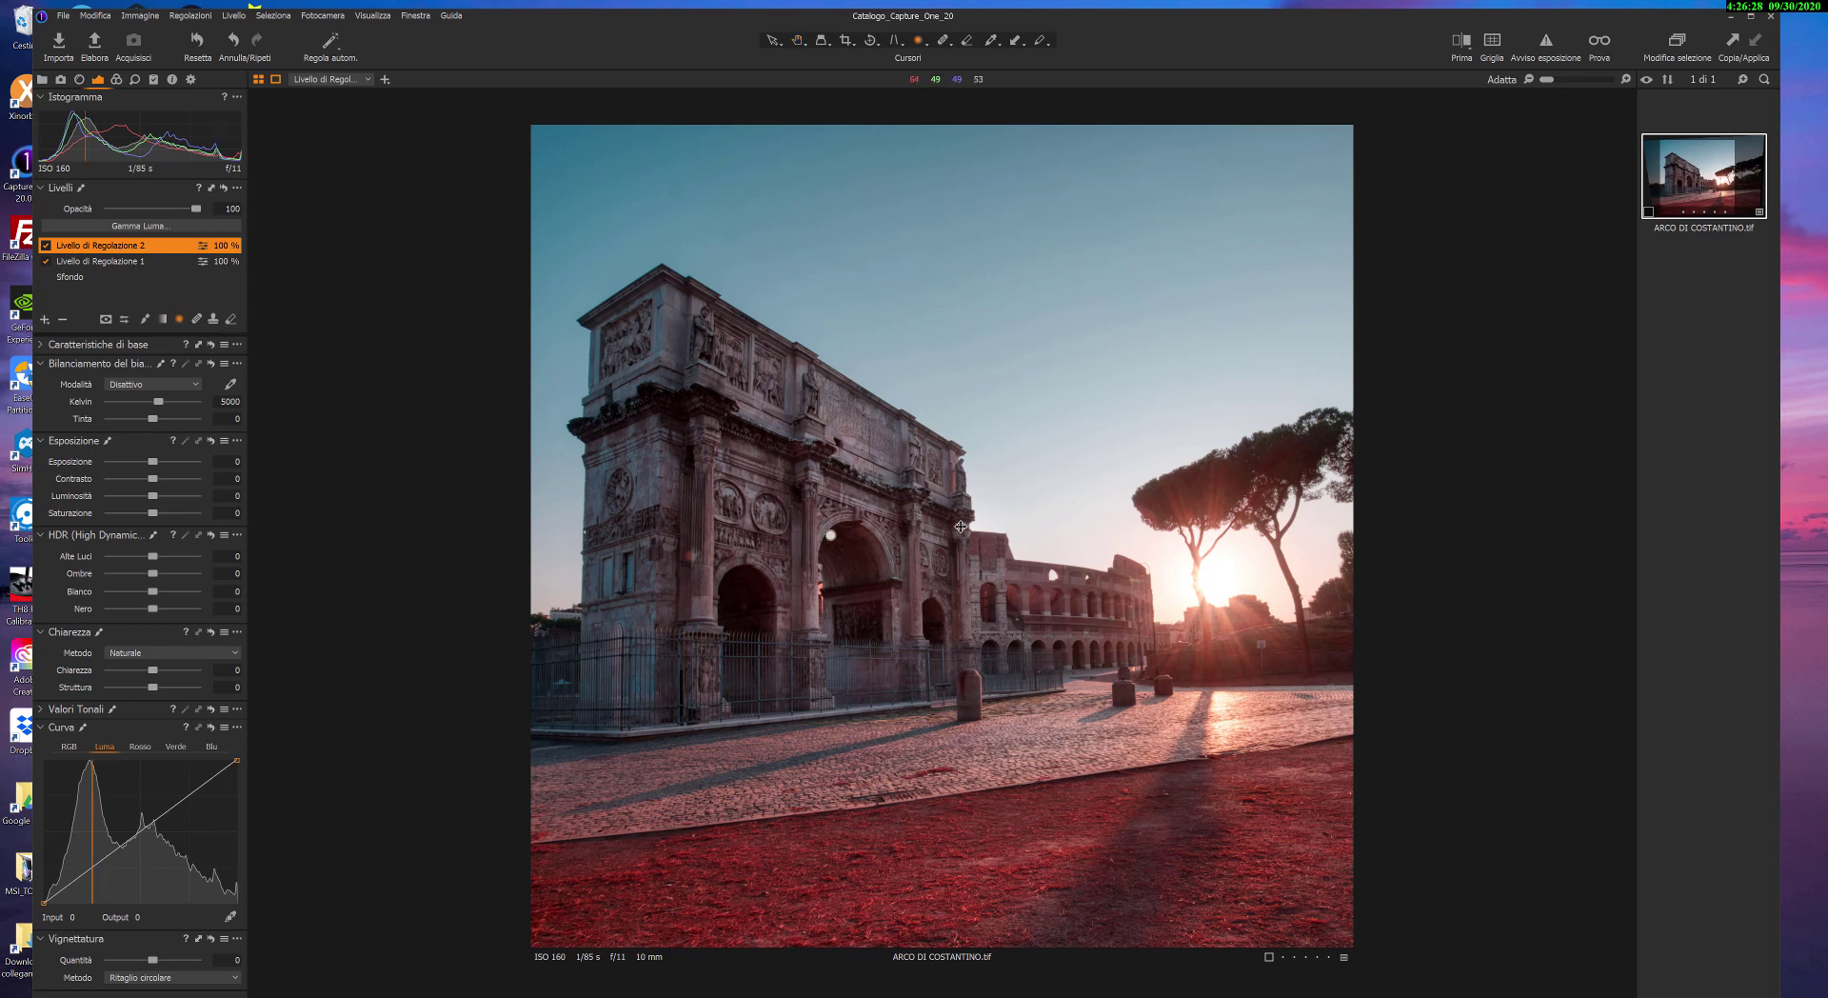
mouse_move(961, 525)
mouse_down()
mouse_move(1051, 679)
mouse_move(1427, 979)
mouse_up()
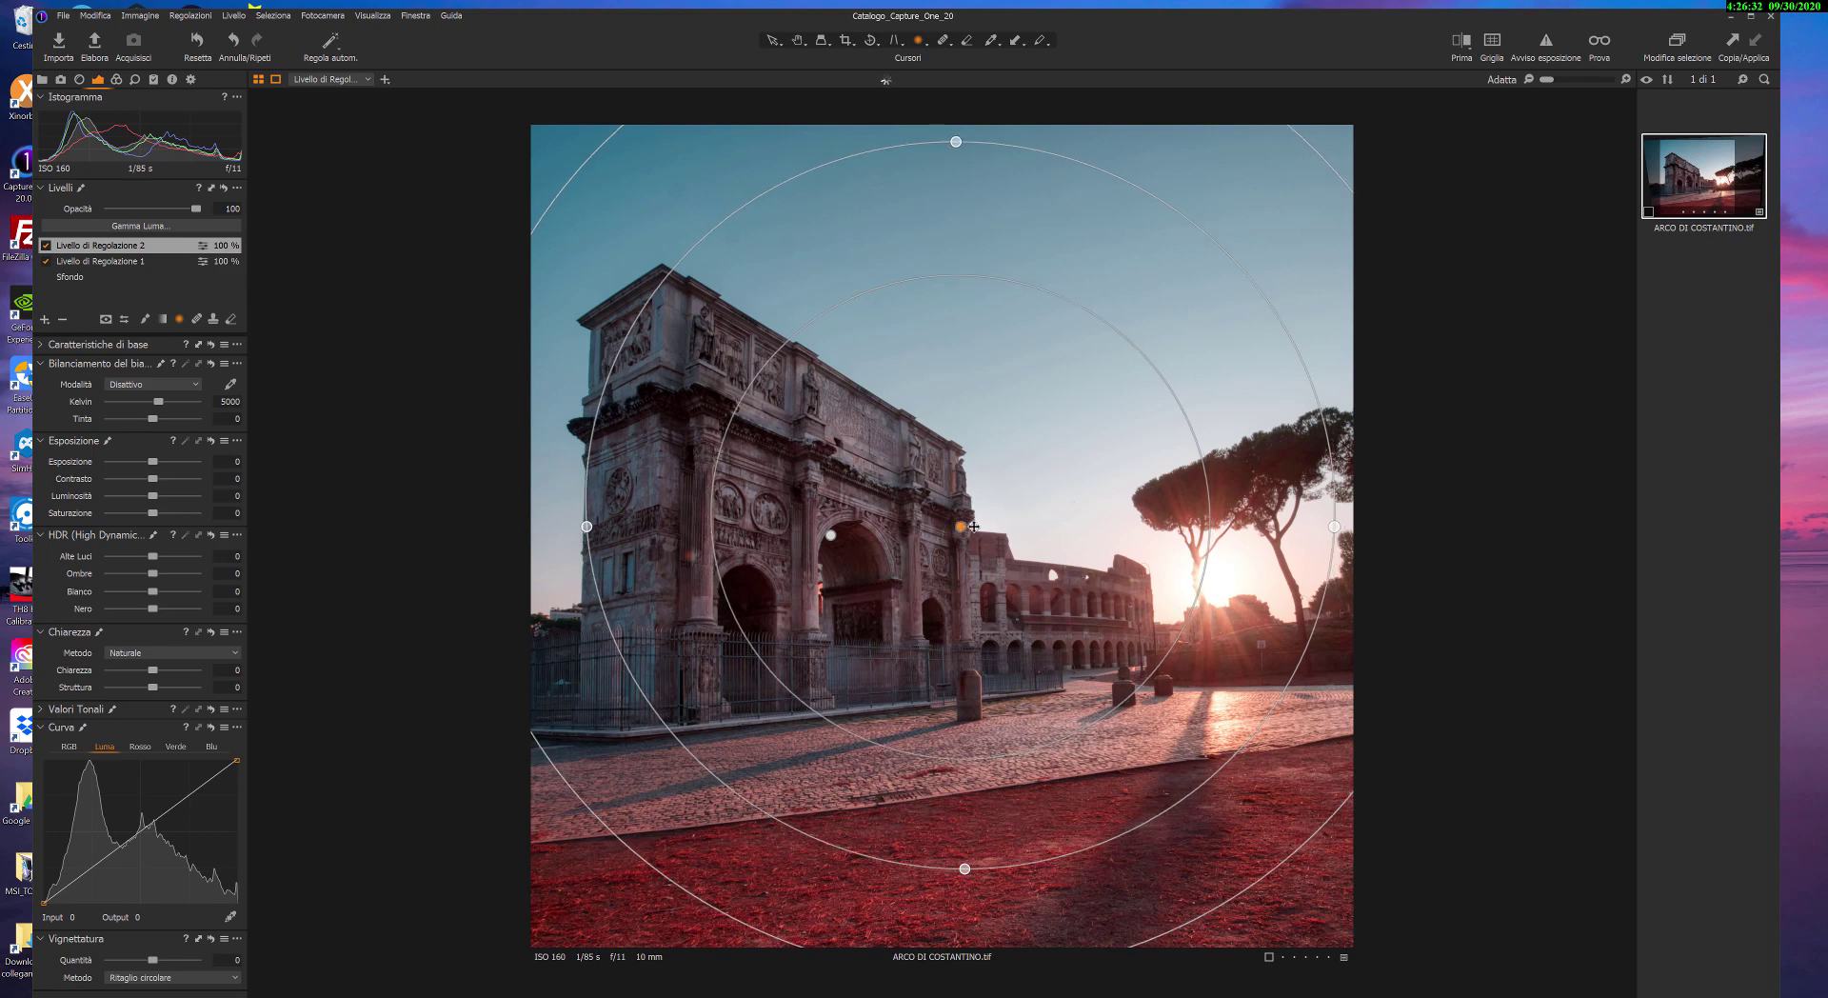
drag(959, 529, 949, 567)
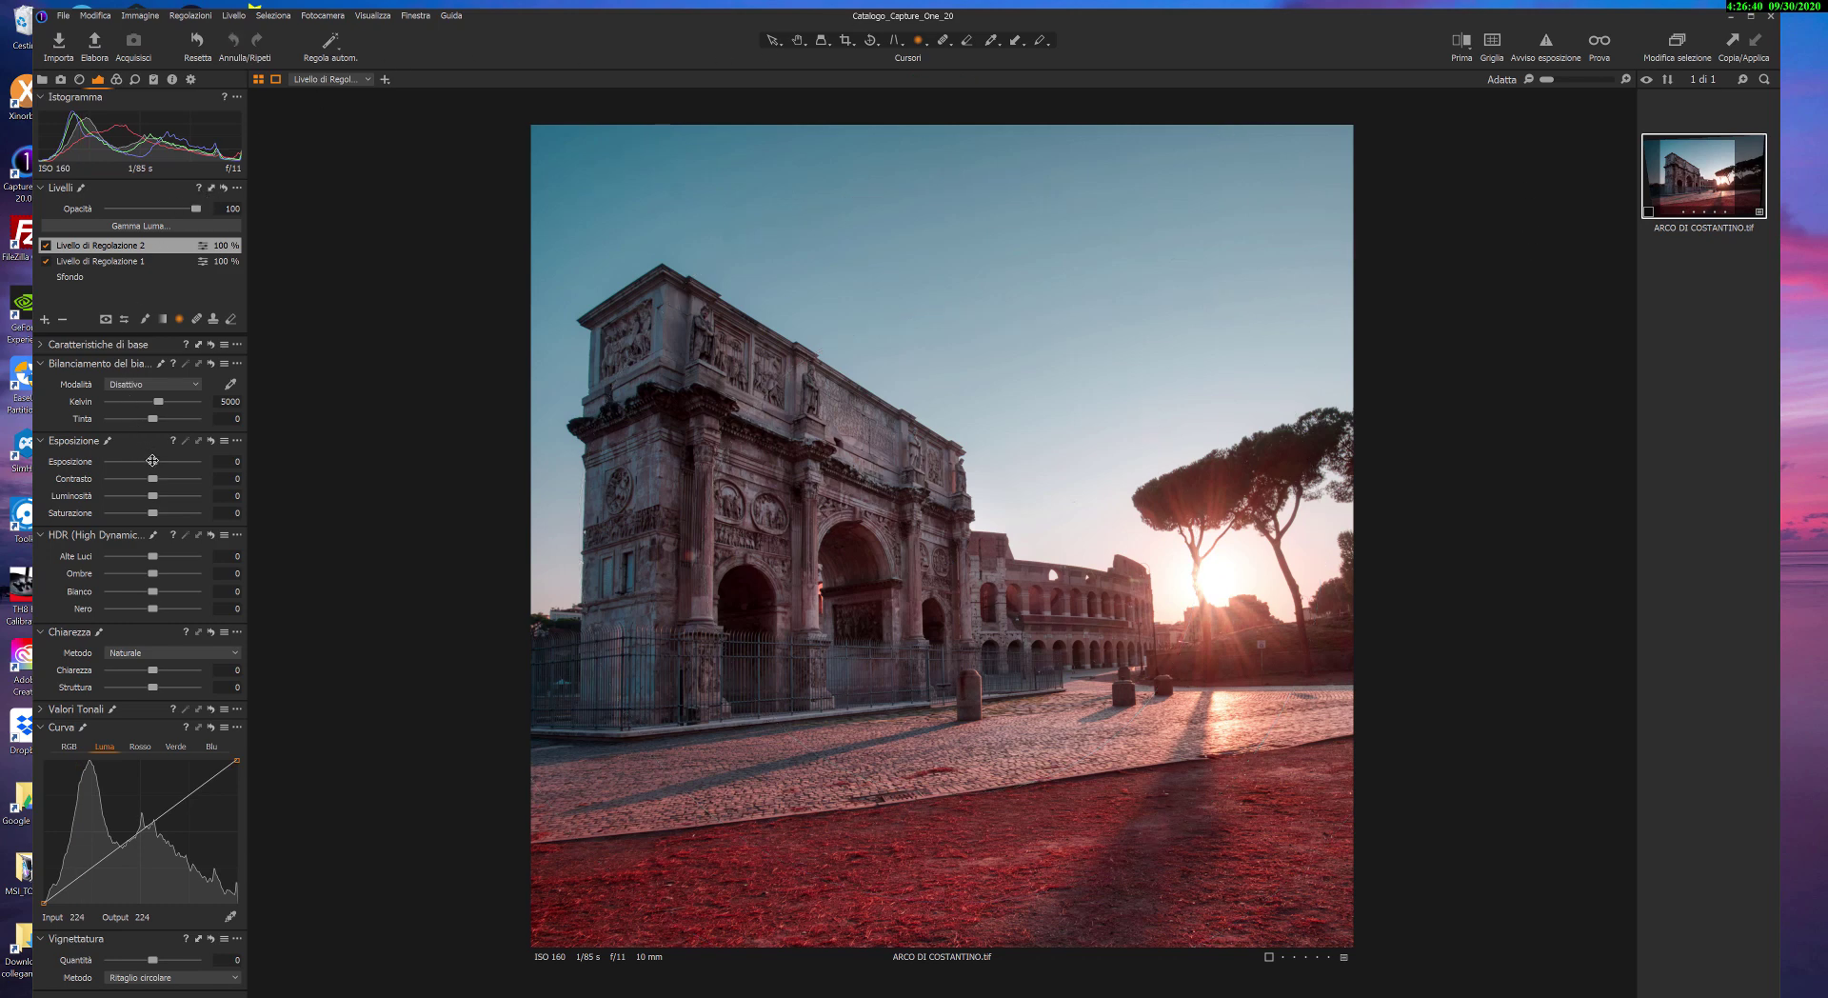
drag(152, 461, 148, 461)
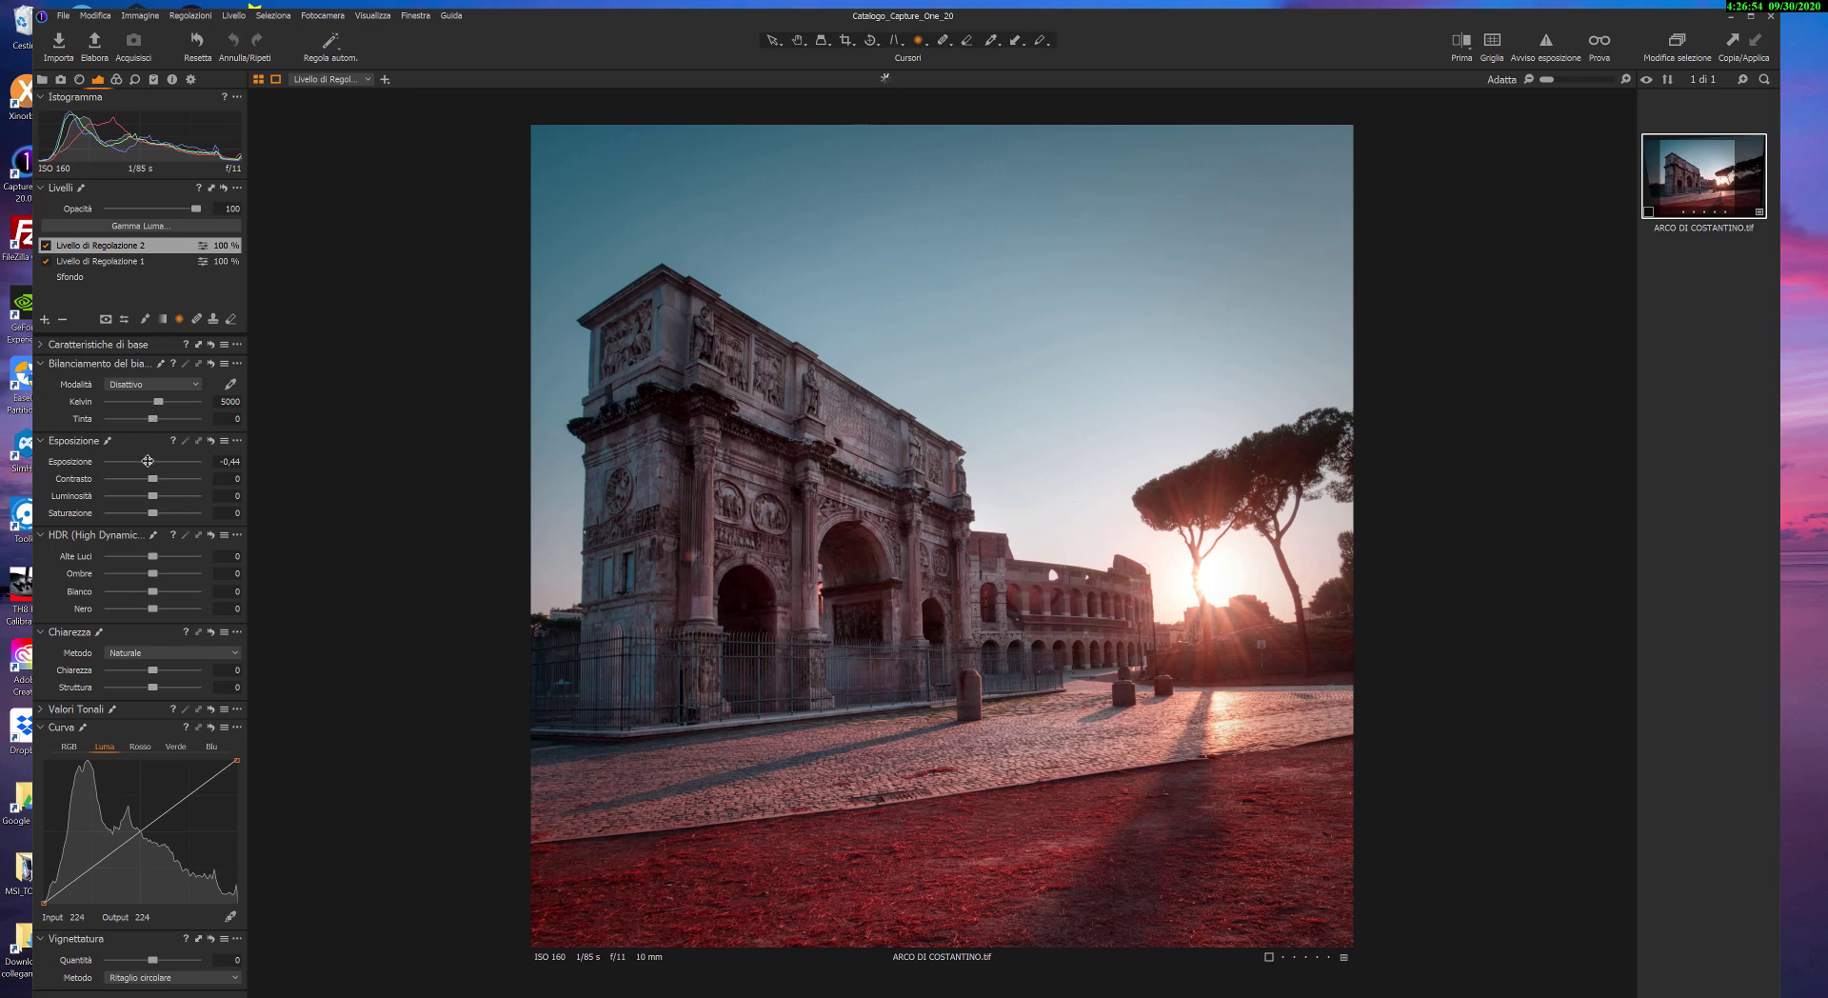
drag(148, 462, 152, 462)
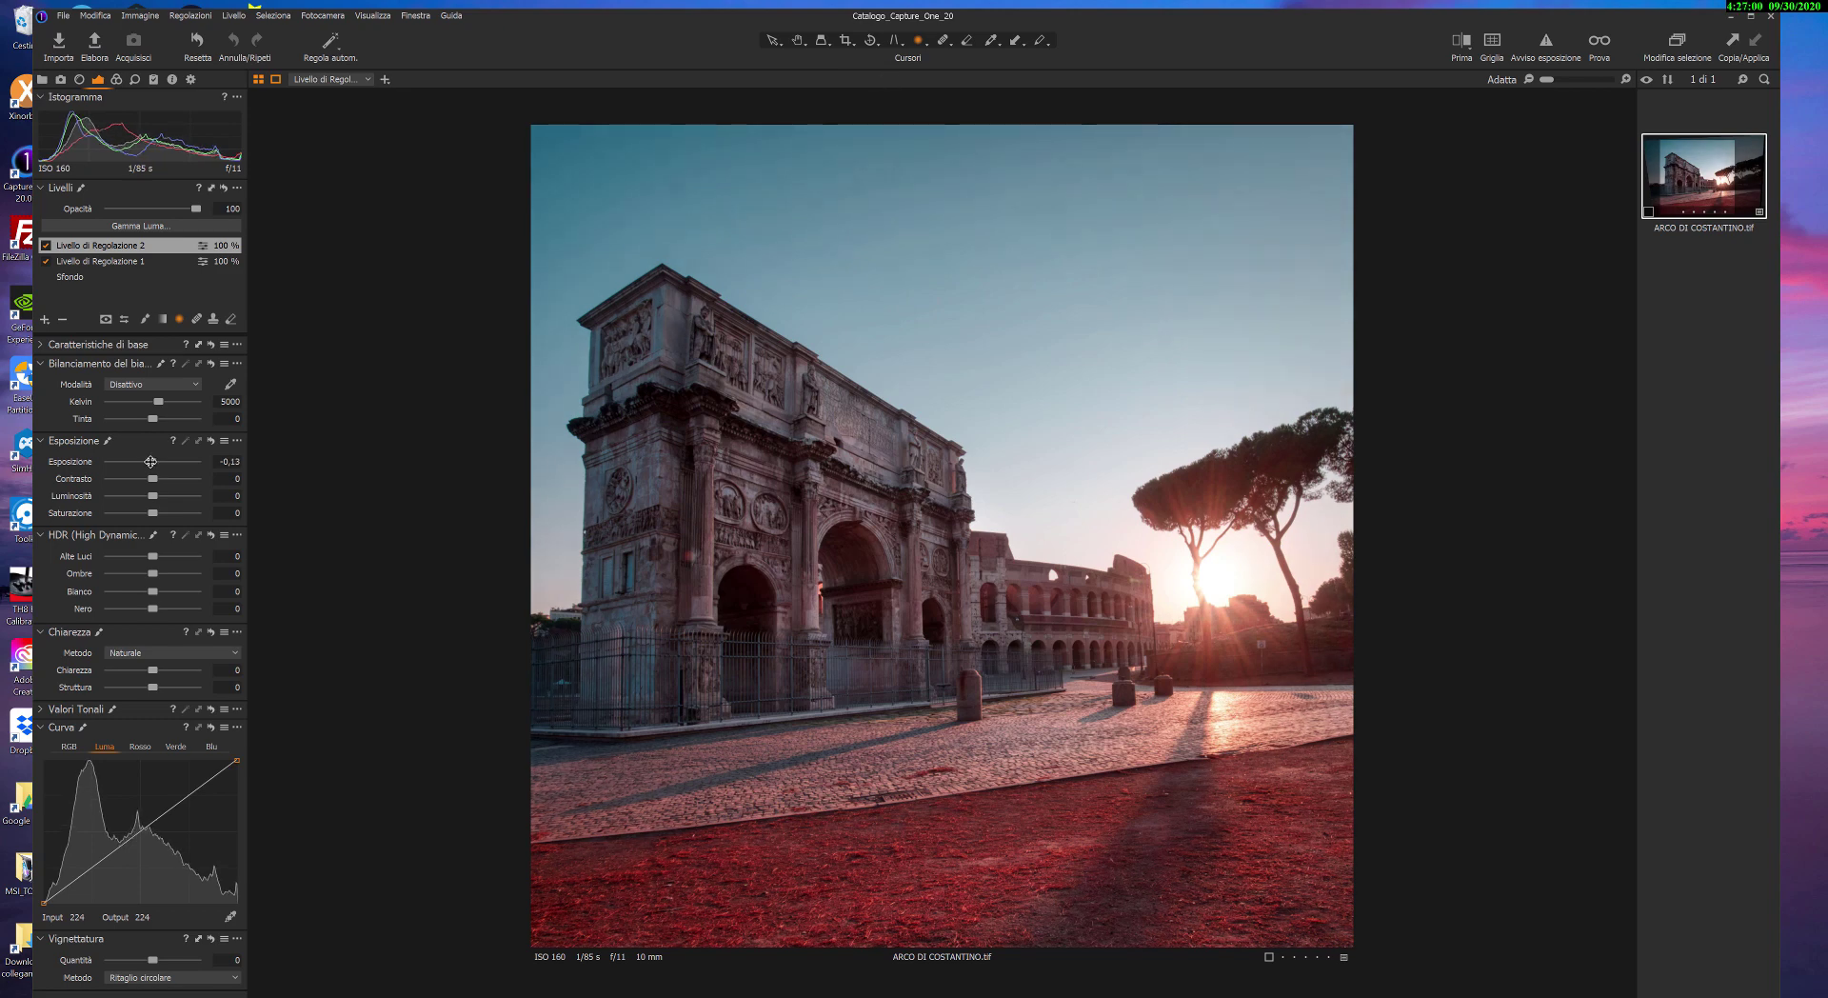
Compare the edited photo with its unedited before version, then return to the edit.
click(1461, 40)
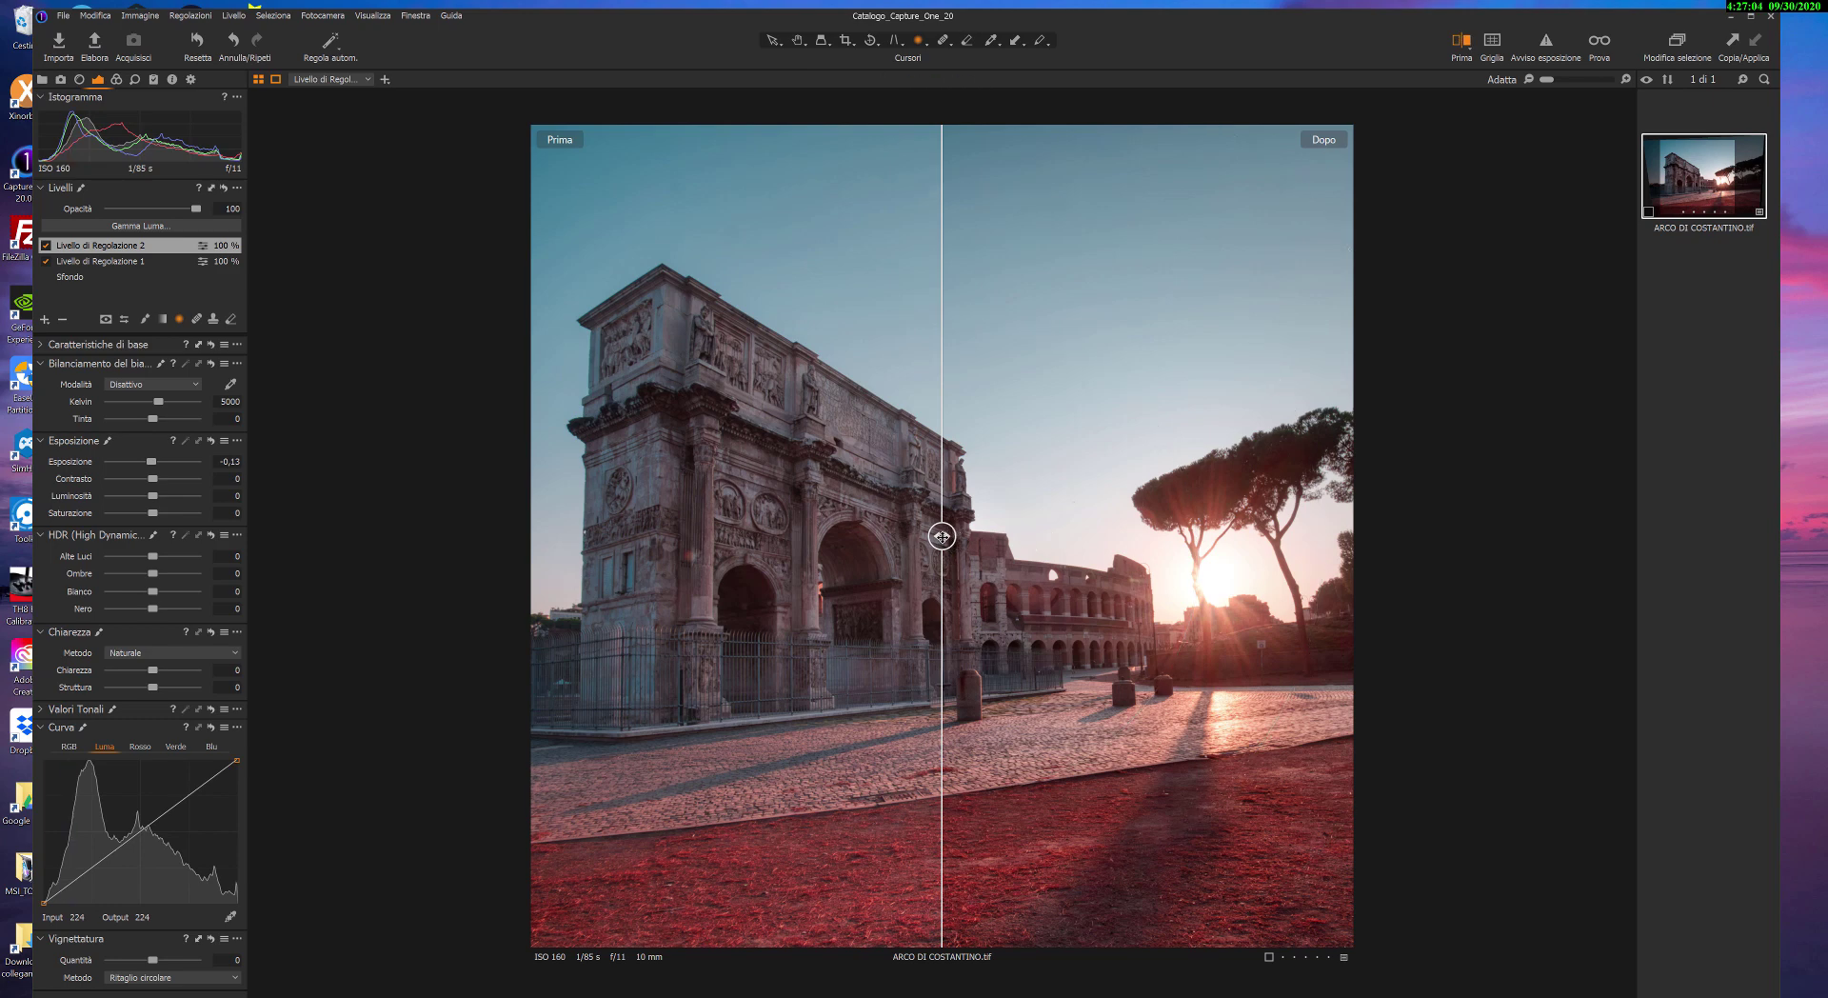
mouse_move(943, 530)
mouse_down()
mouse_move(469, 530)
mouse_move(1735, 505)
mouse_move(800, 534)
mouse_move(371, 523)
mouse_move(1094, 533)
mouse_move(1061, 536)
mouse_up()
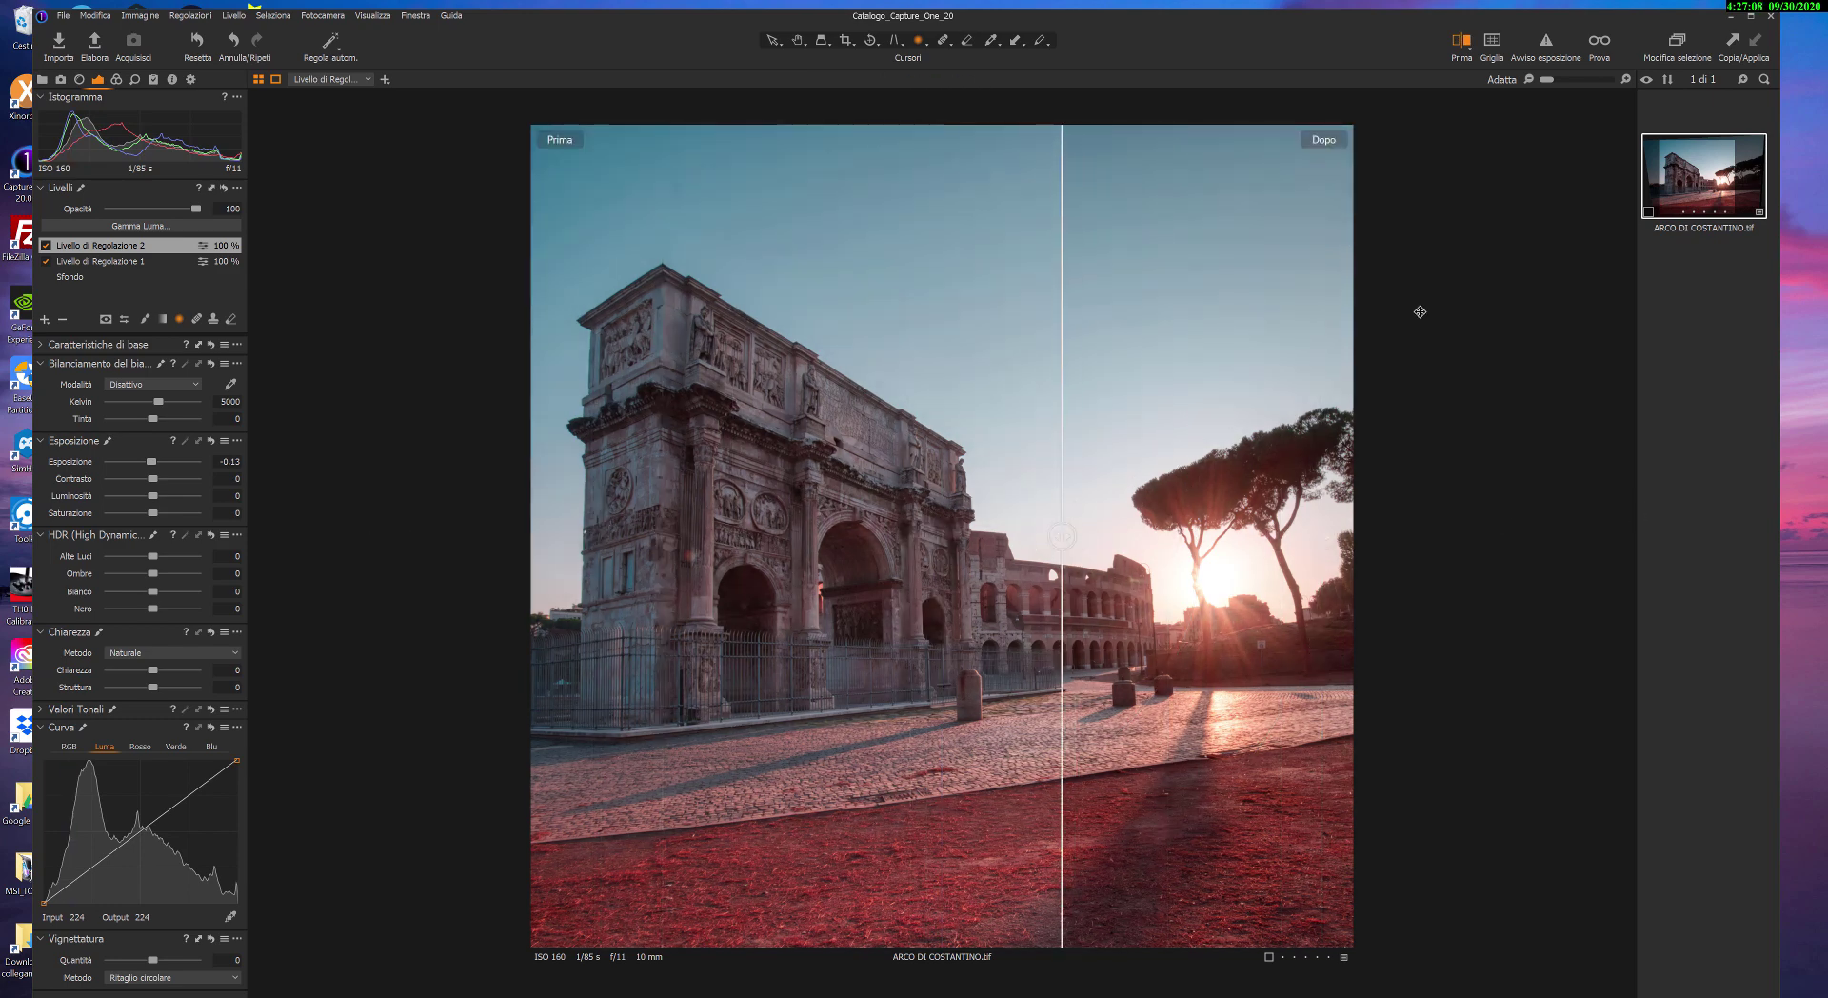
click(1467, 43)
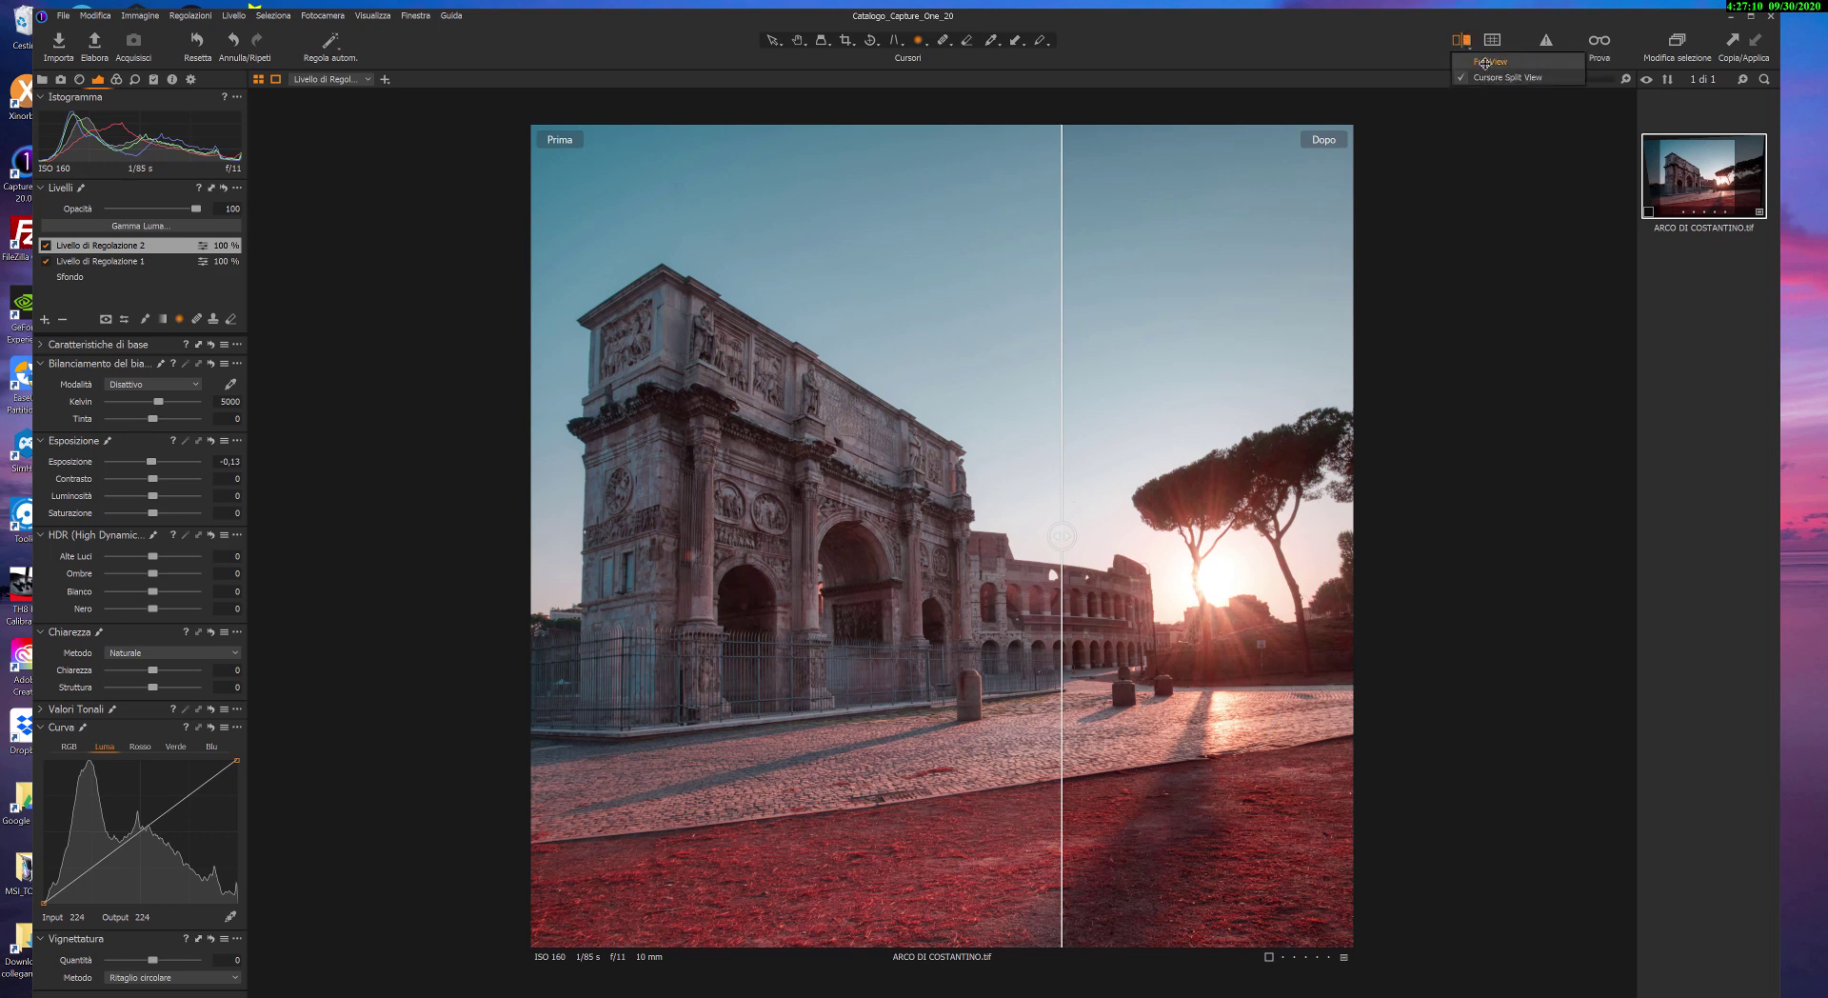
click(1486, 63)
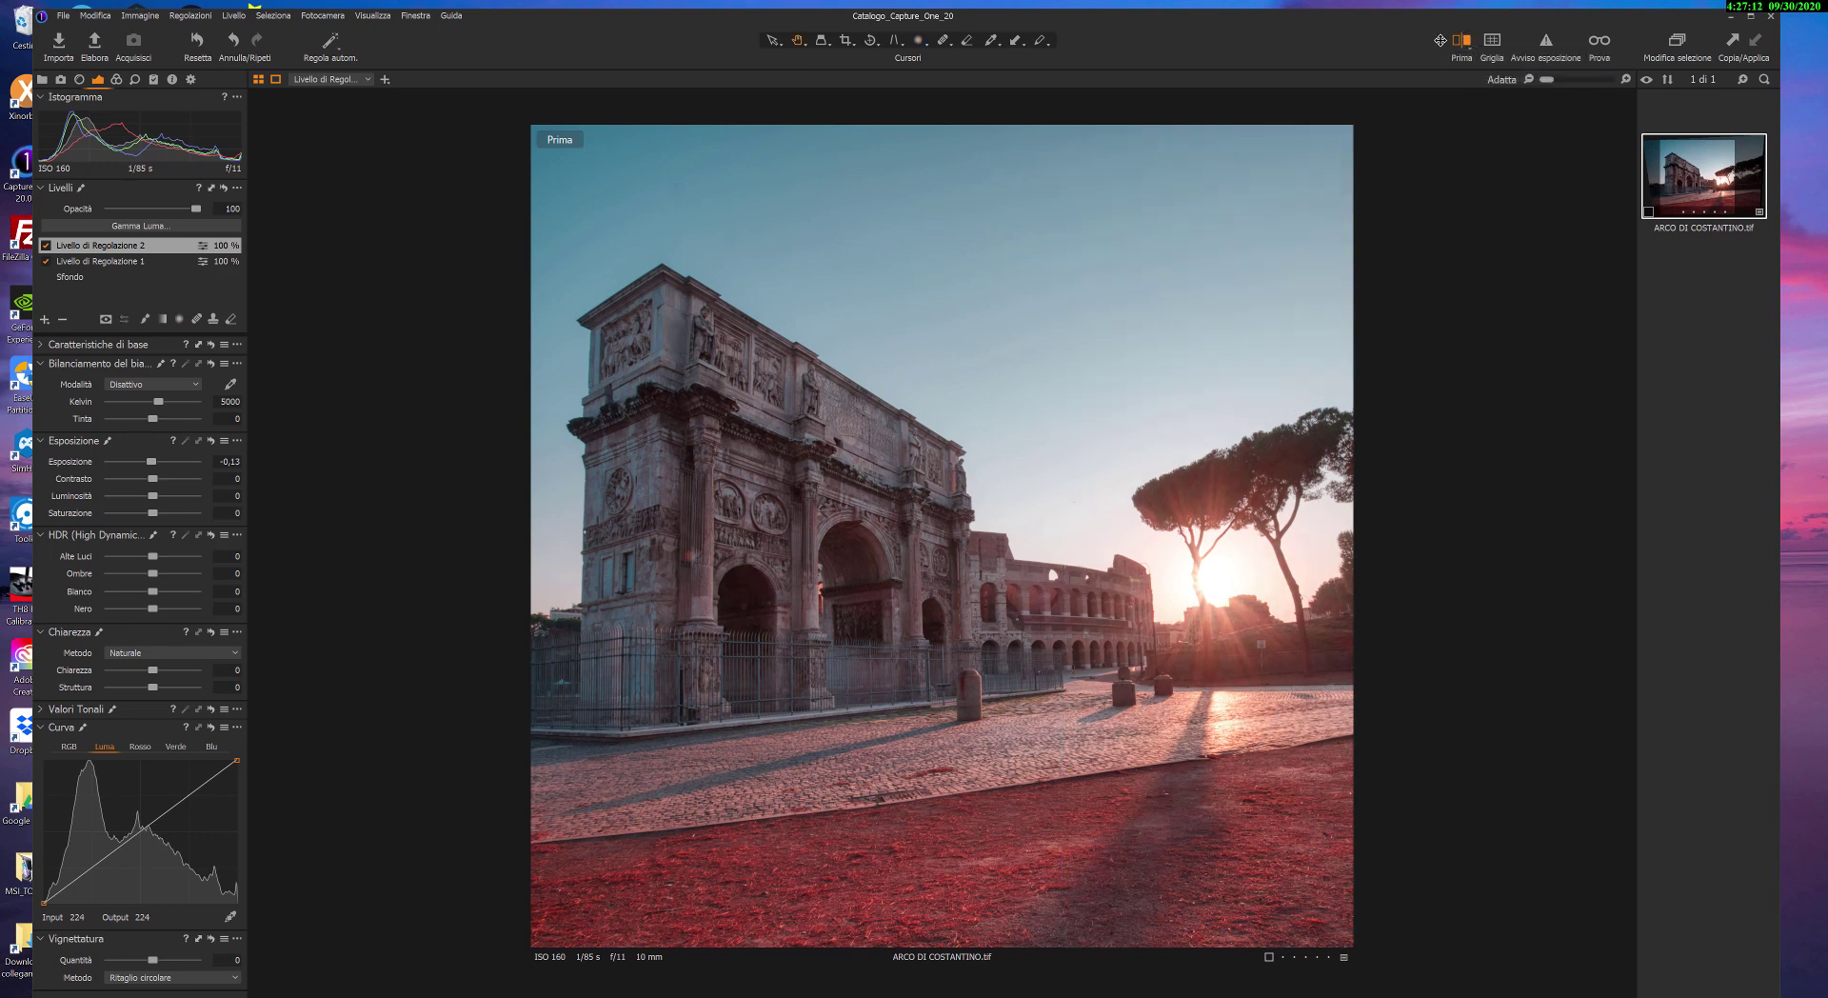
click(1463, 40)
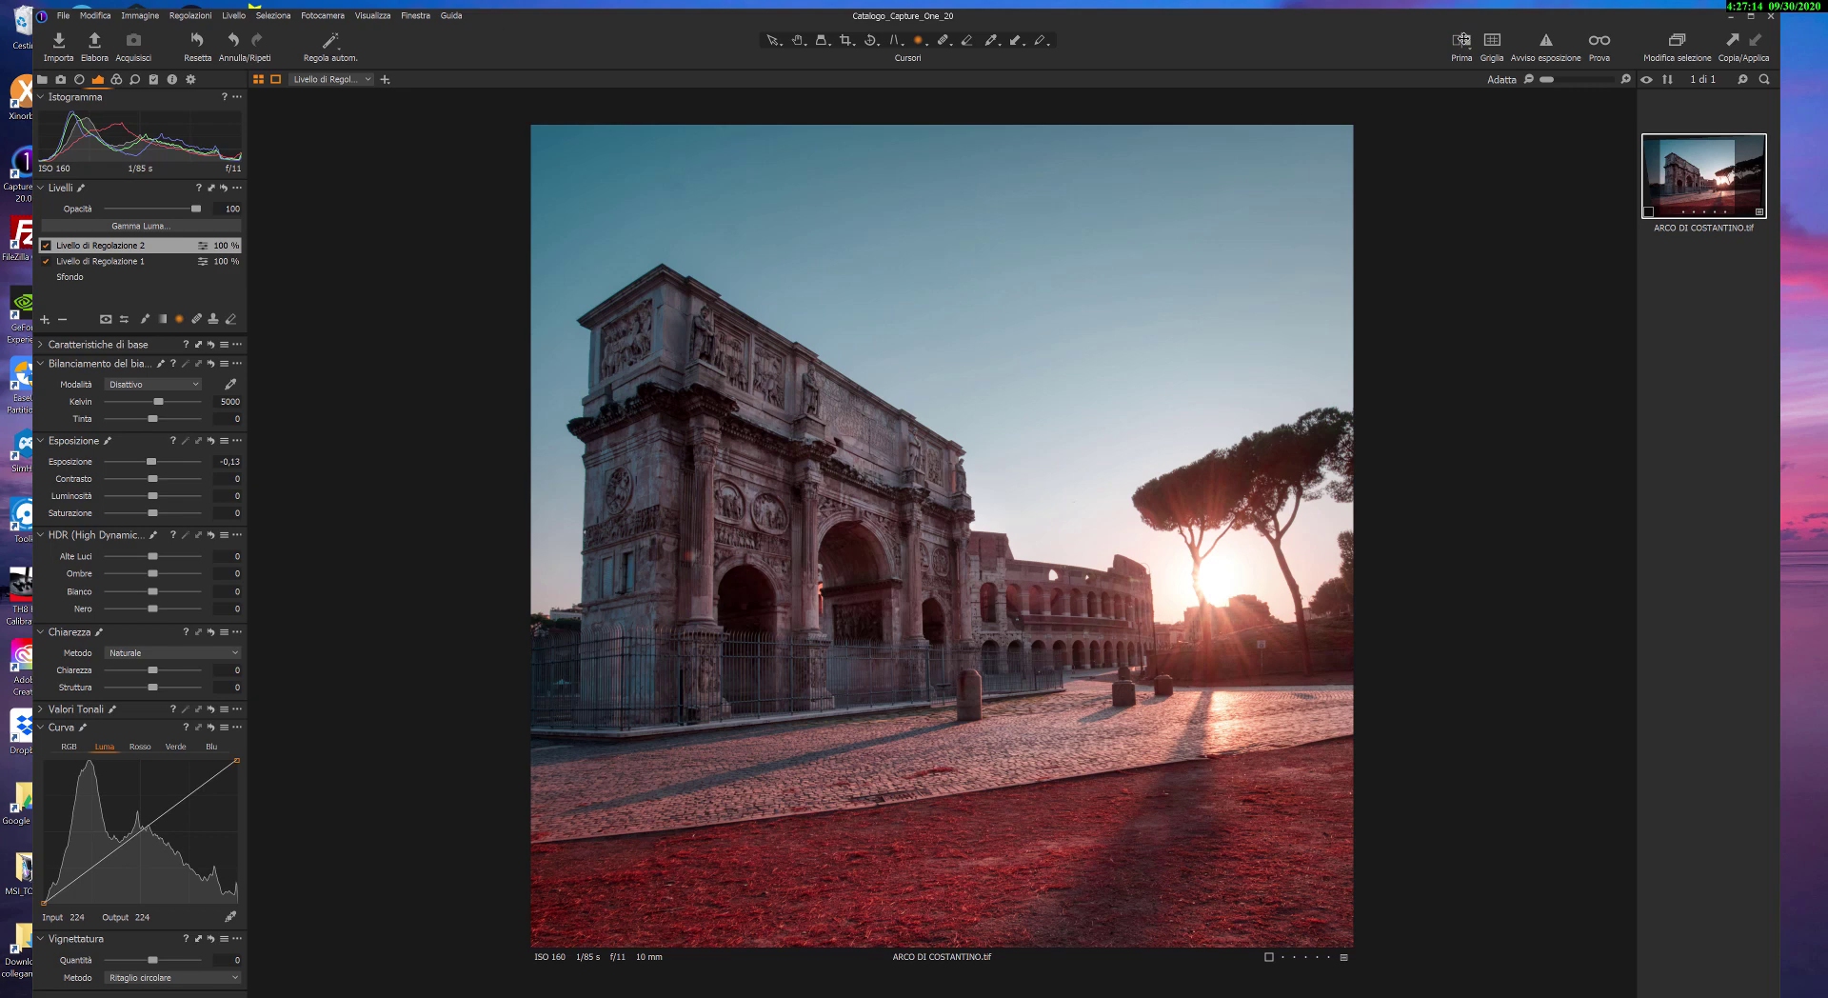
click(1464, 40)
click(1464, 40)
Tick and select the Instagram output process recipe.
click(191, 79)
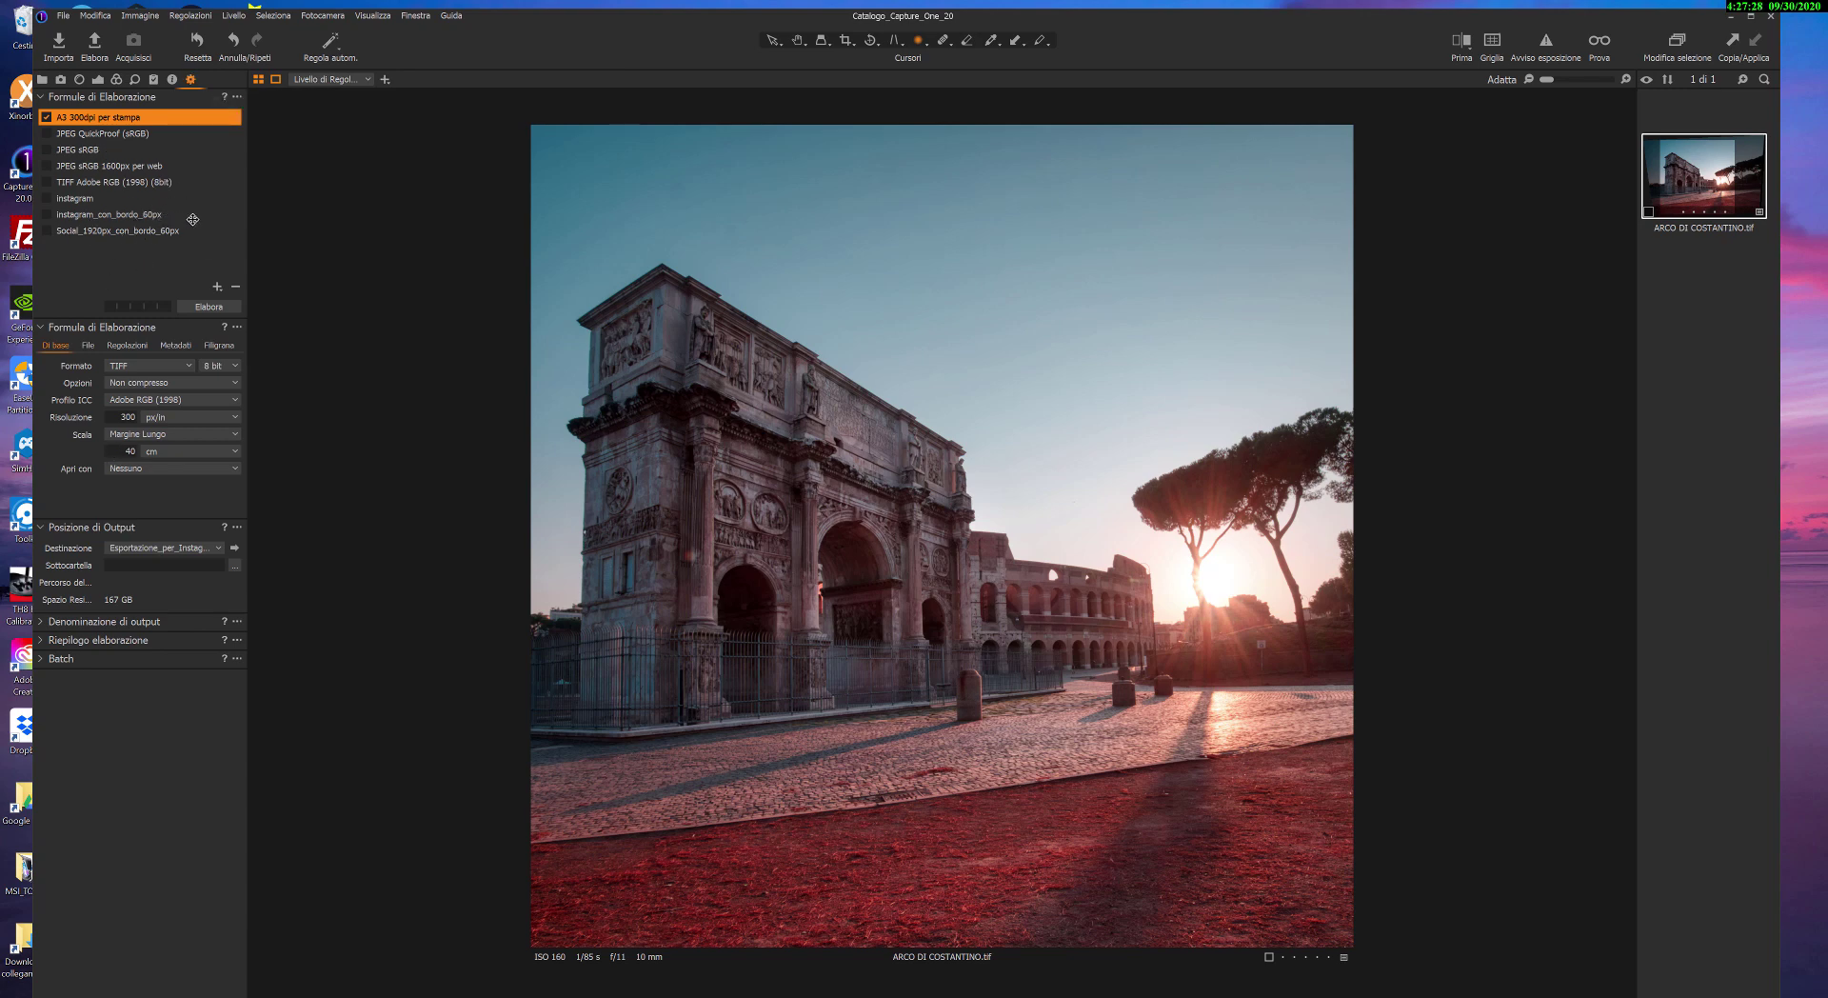
click(47, 198)
click(89, 199)
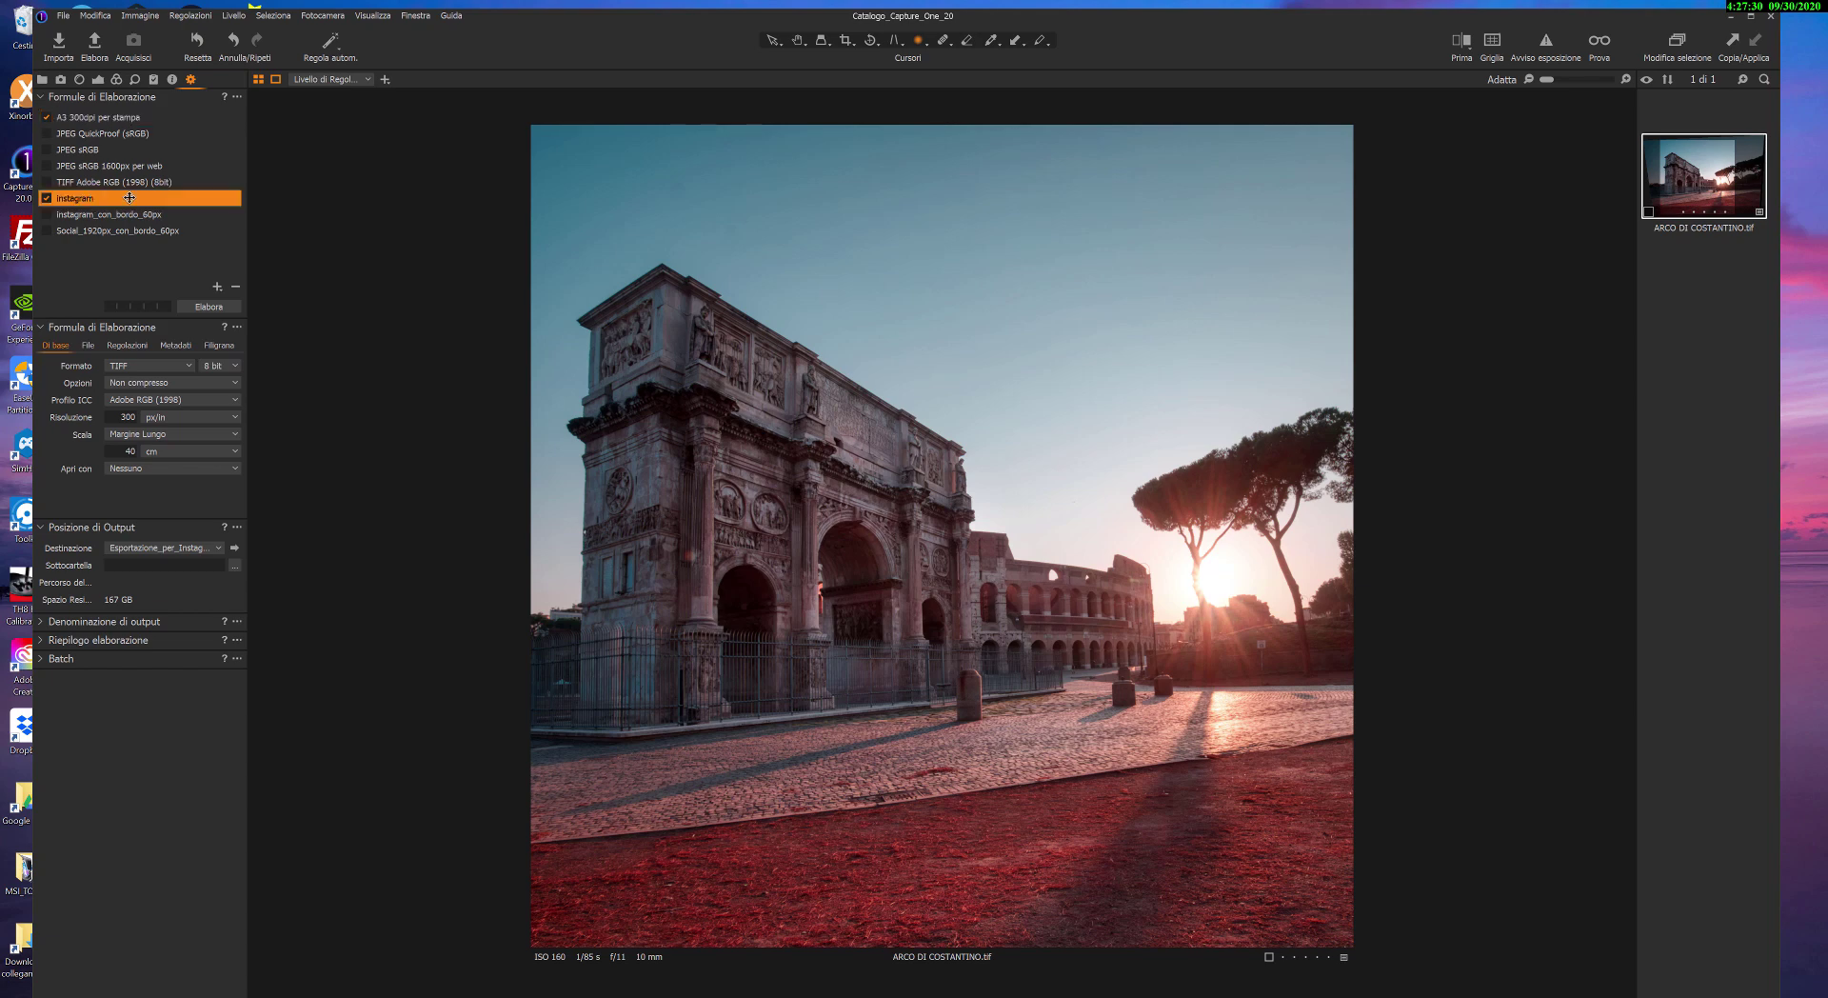